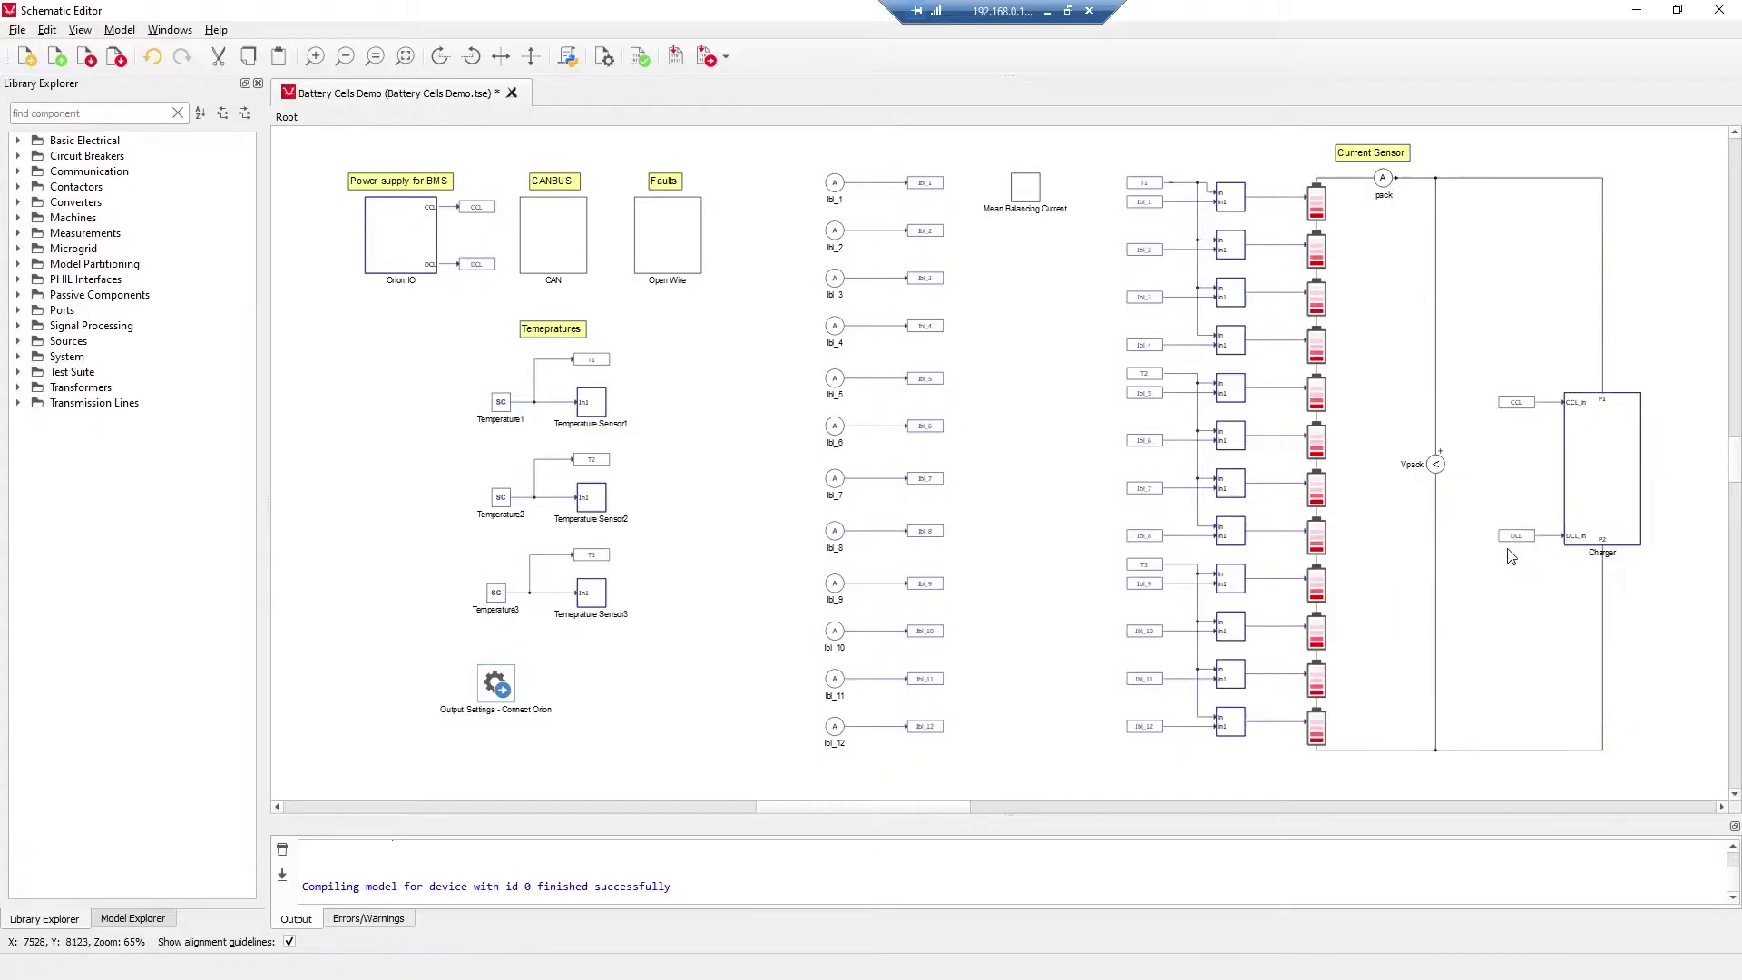
Review the first battery cell's diffusion, hysteresis, balancing and measurement properties, keeping the values
double_click(1321, 197)
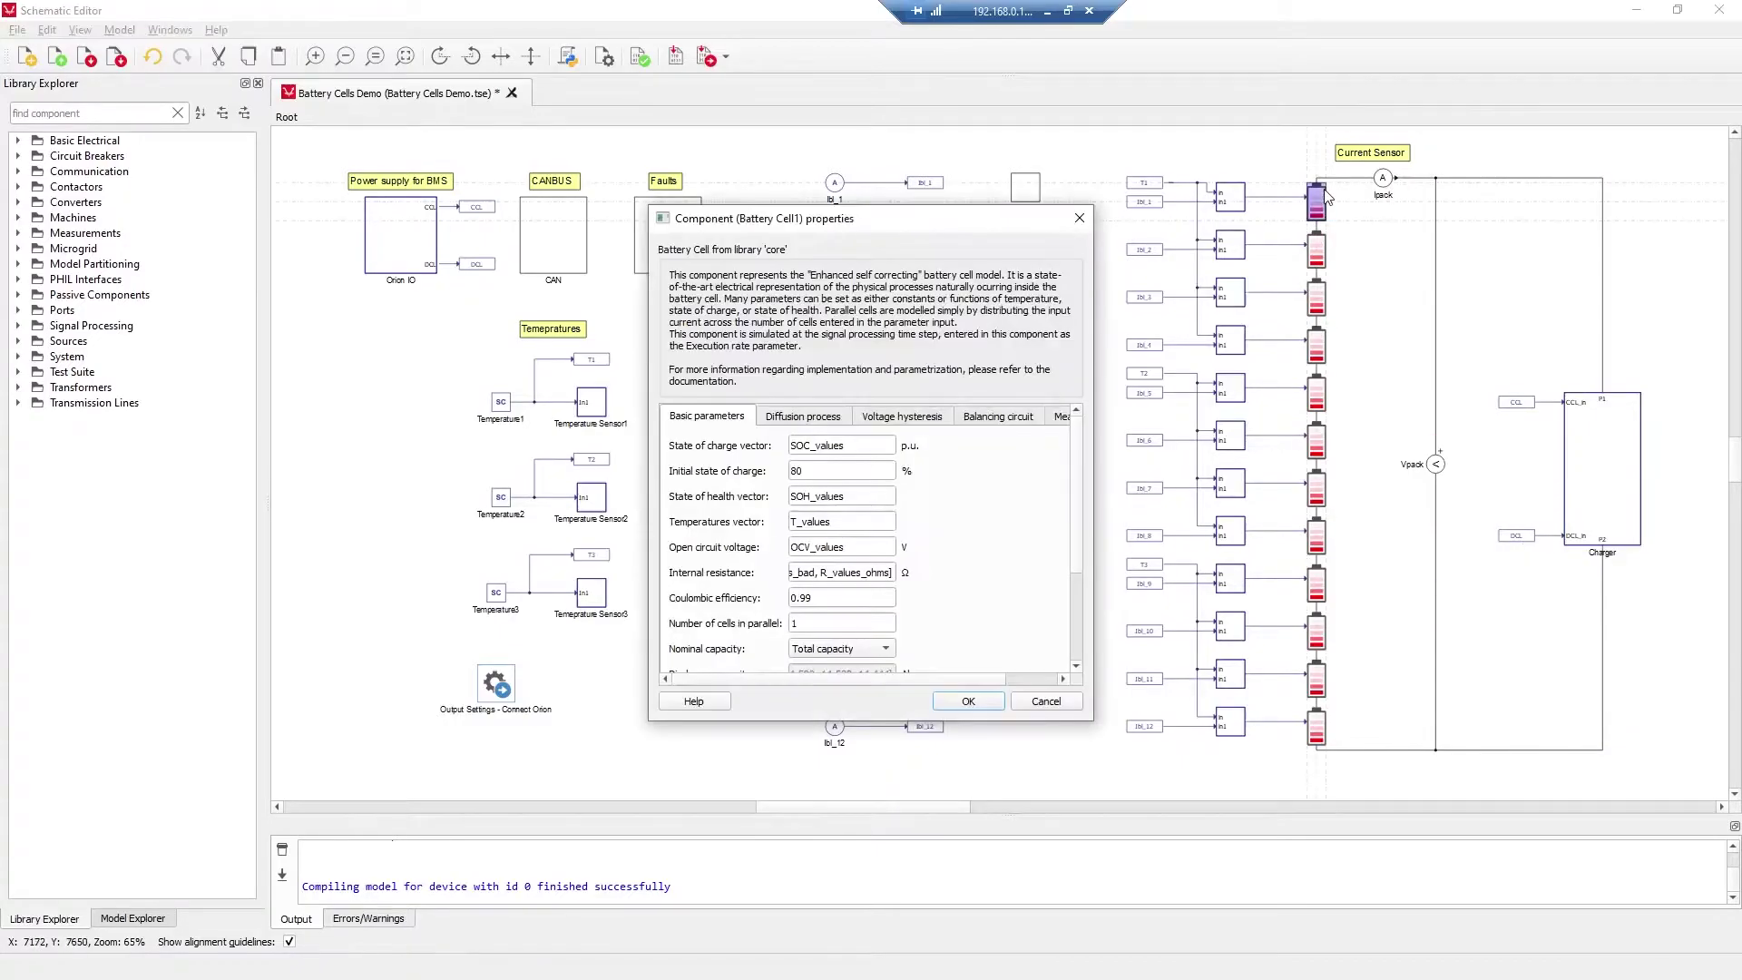
left_click_drag(1094, 726, 1318, 869)
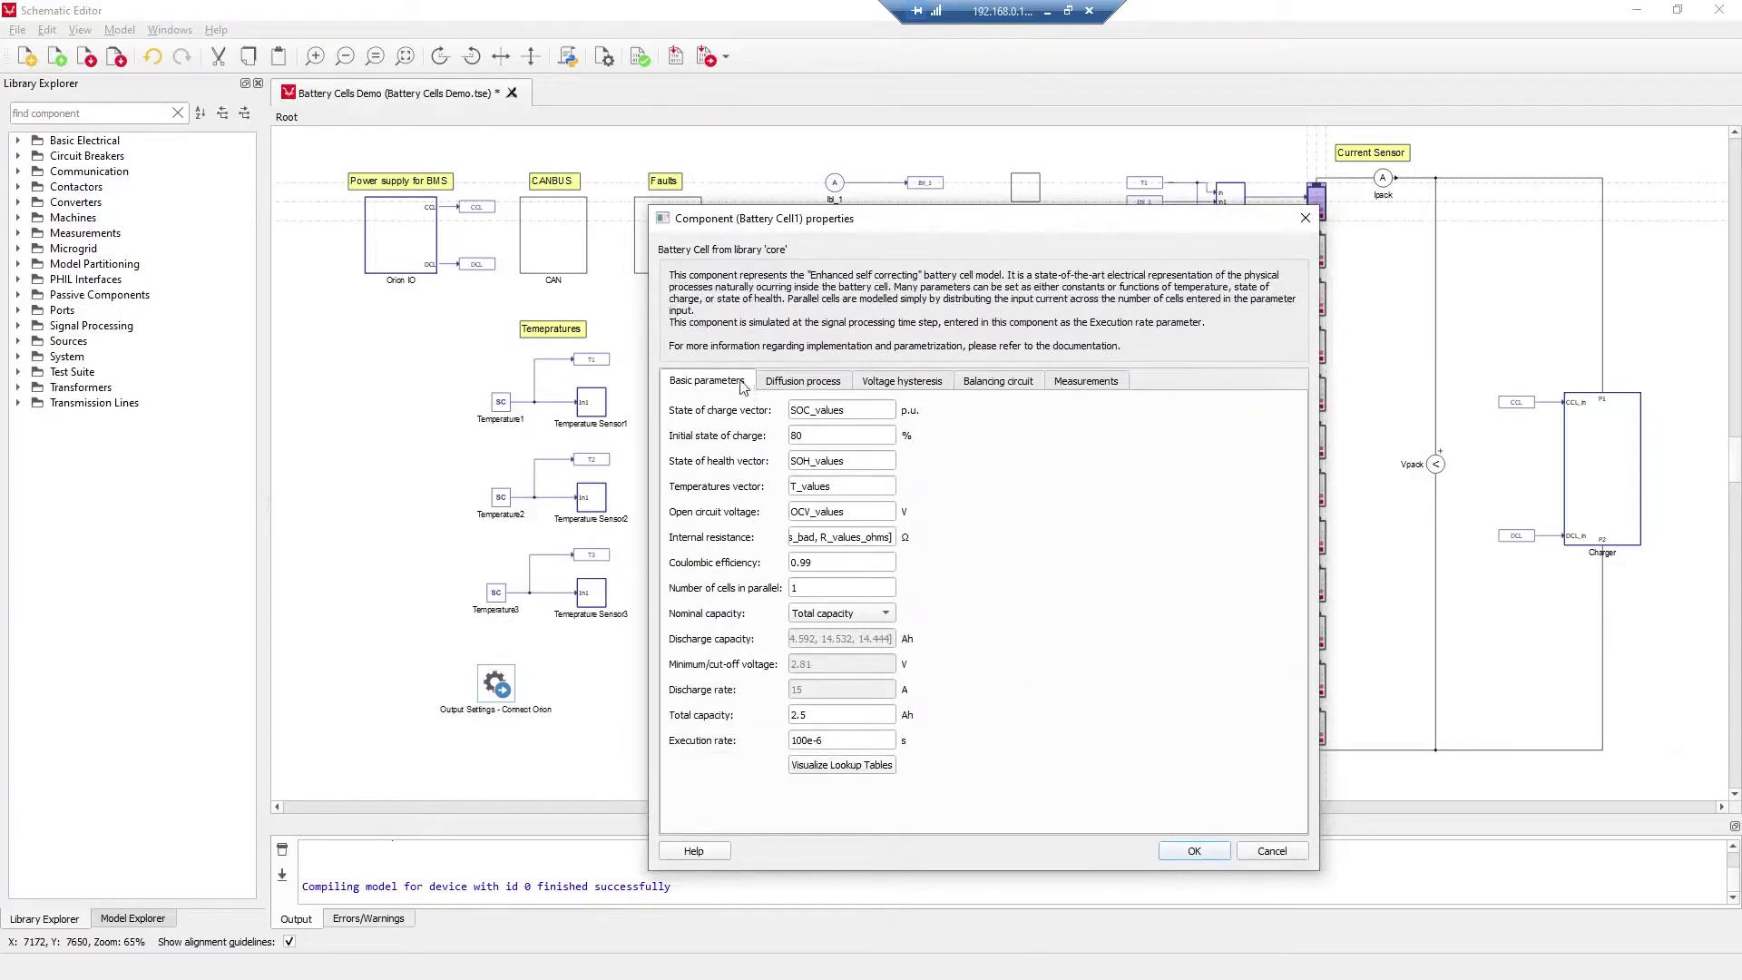
left_click(780, 382)
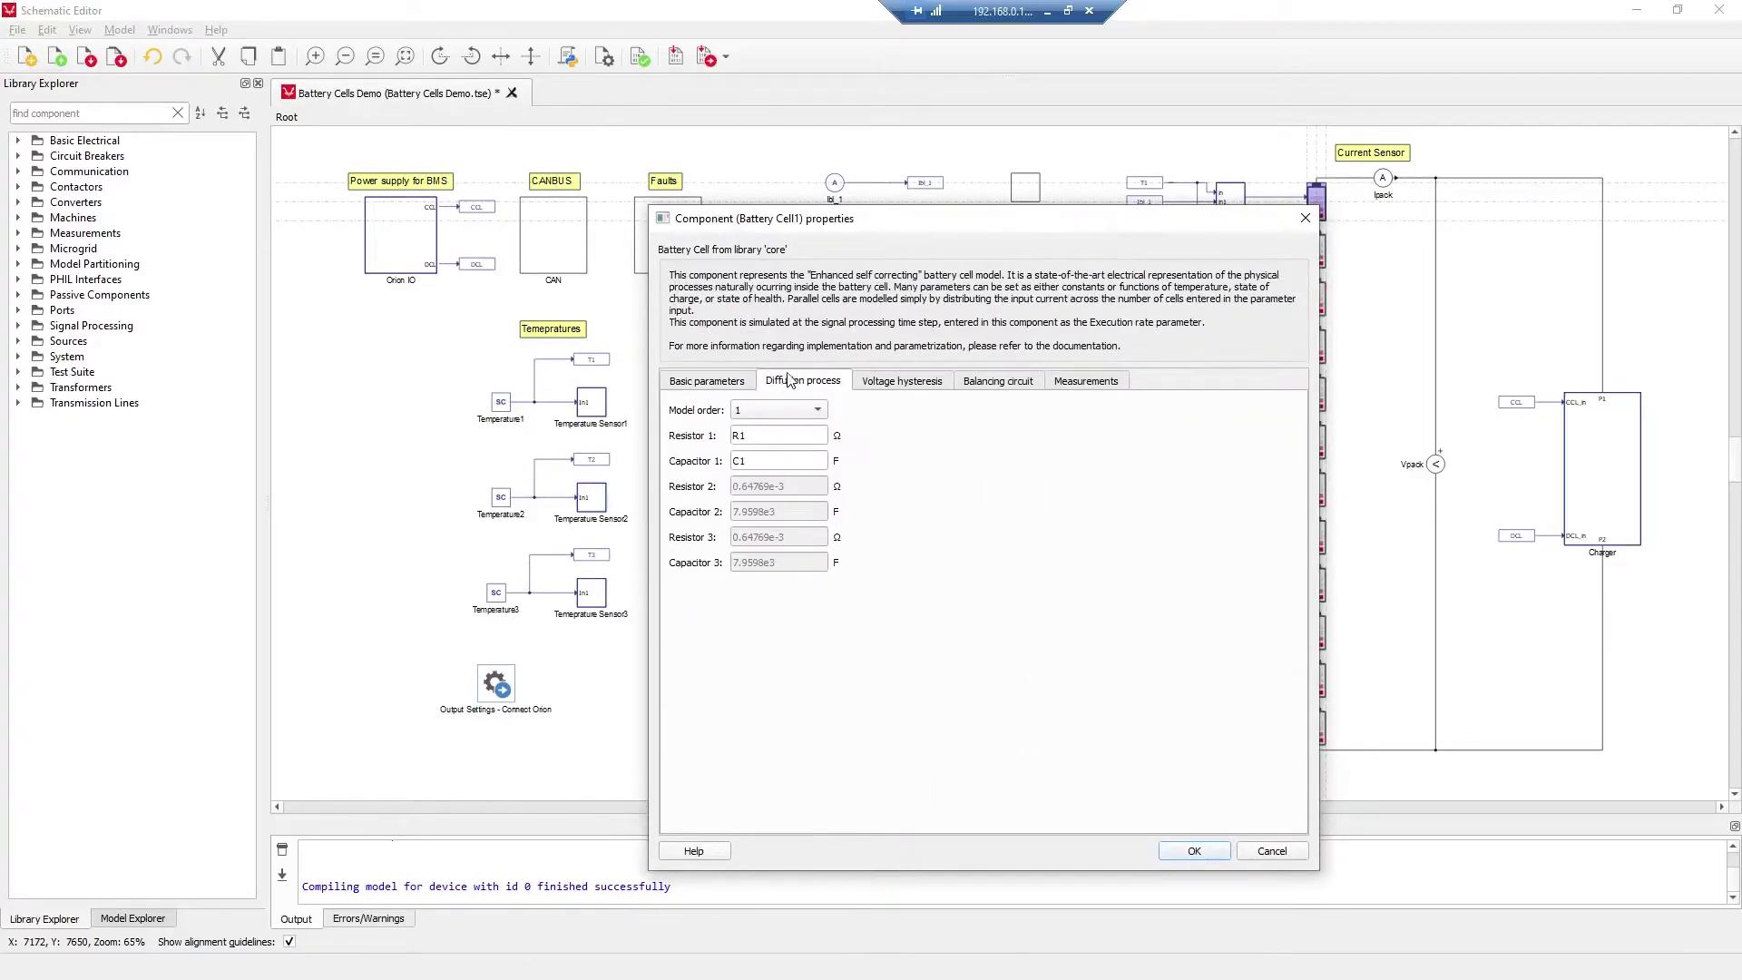
left_click(891, 382)
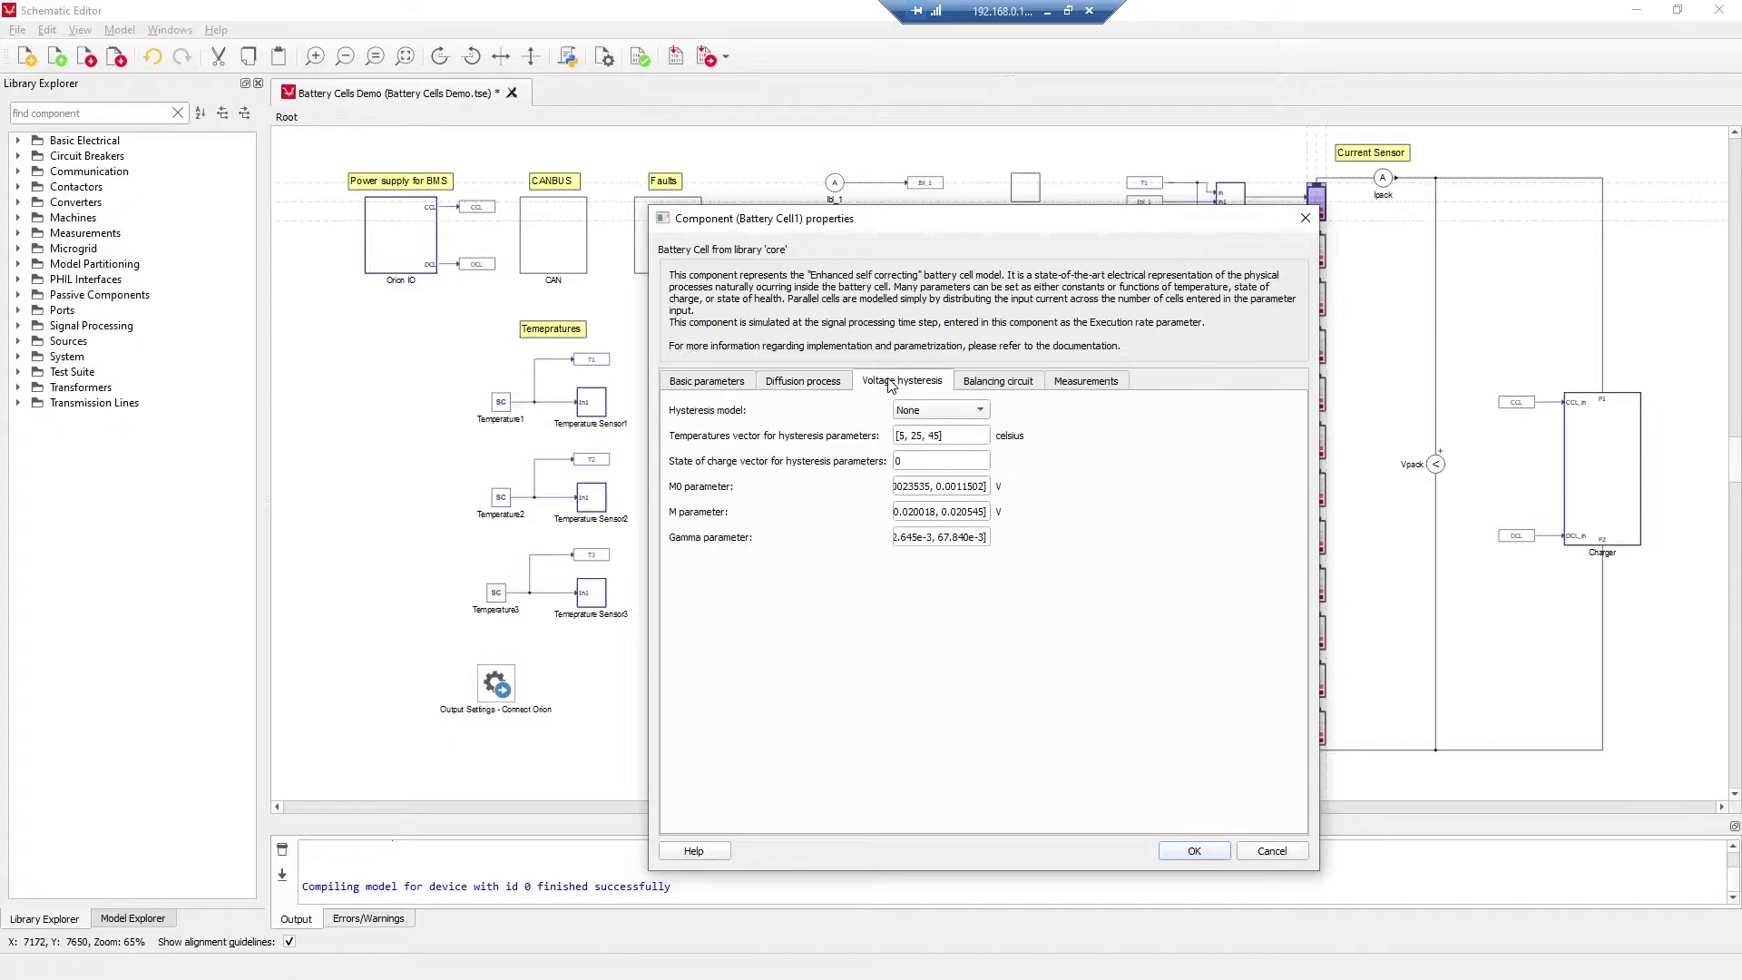
left_click(1007, 382)
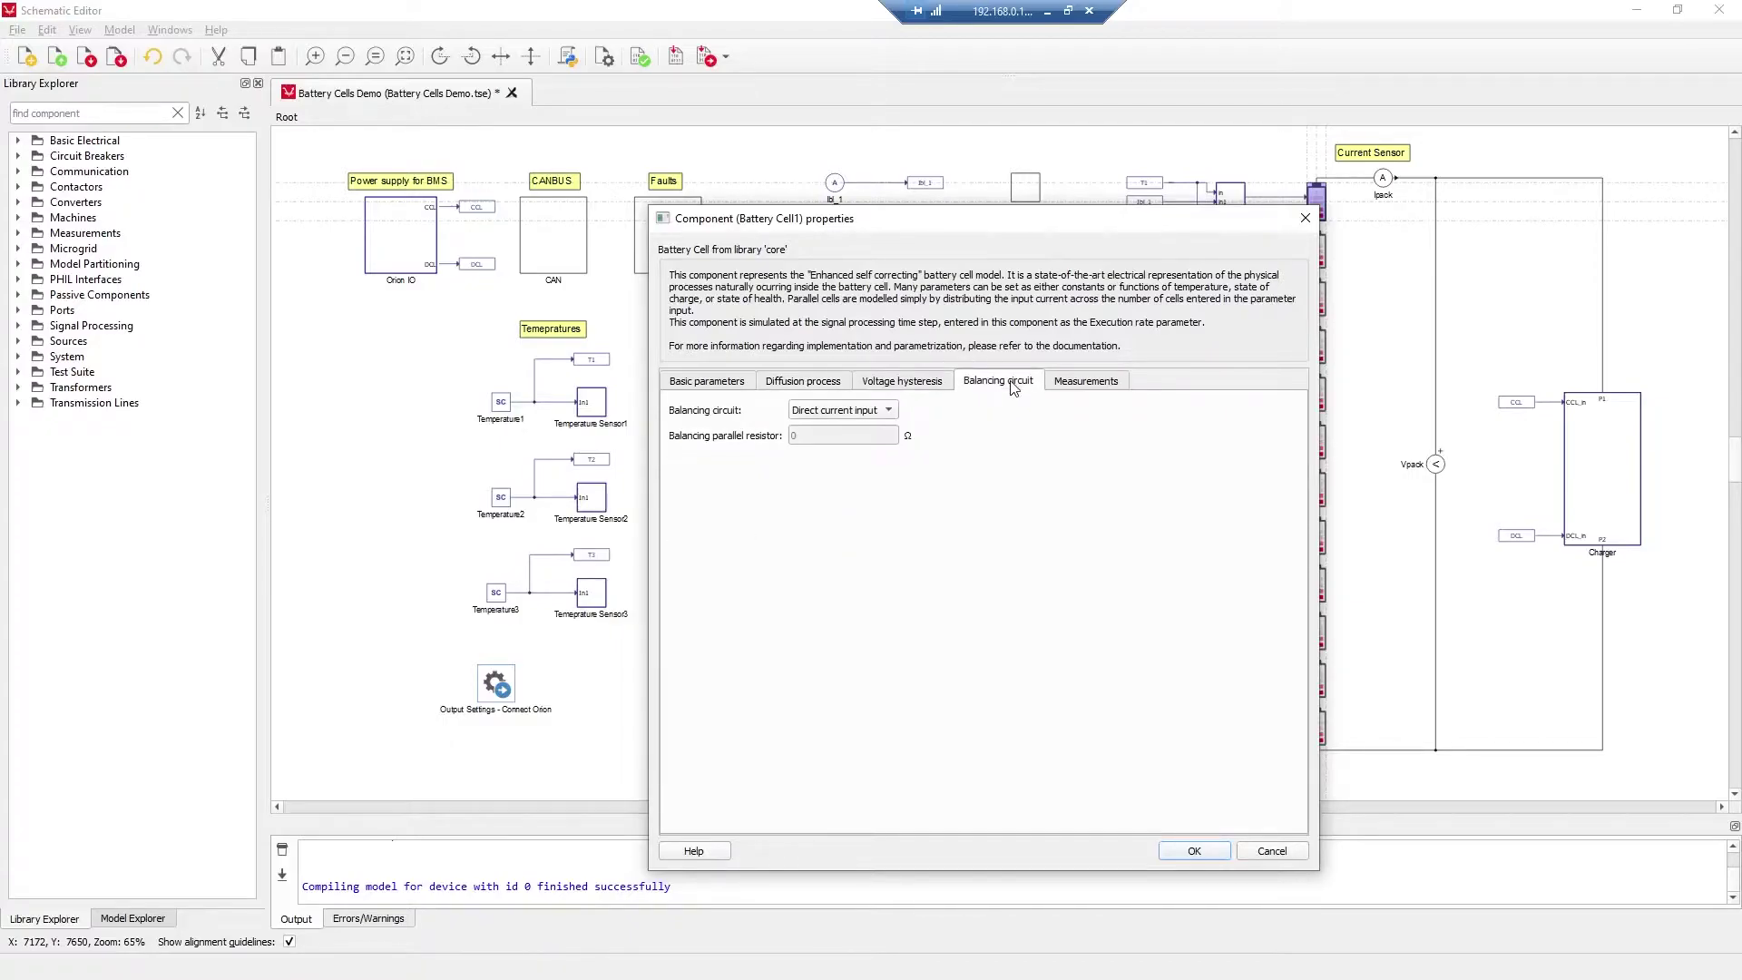
left_click(1071, 393)
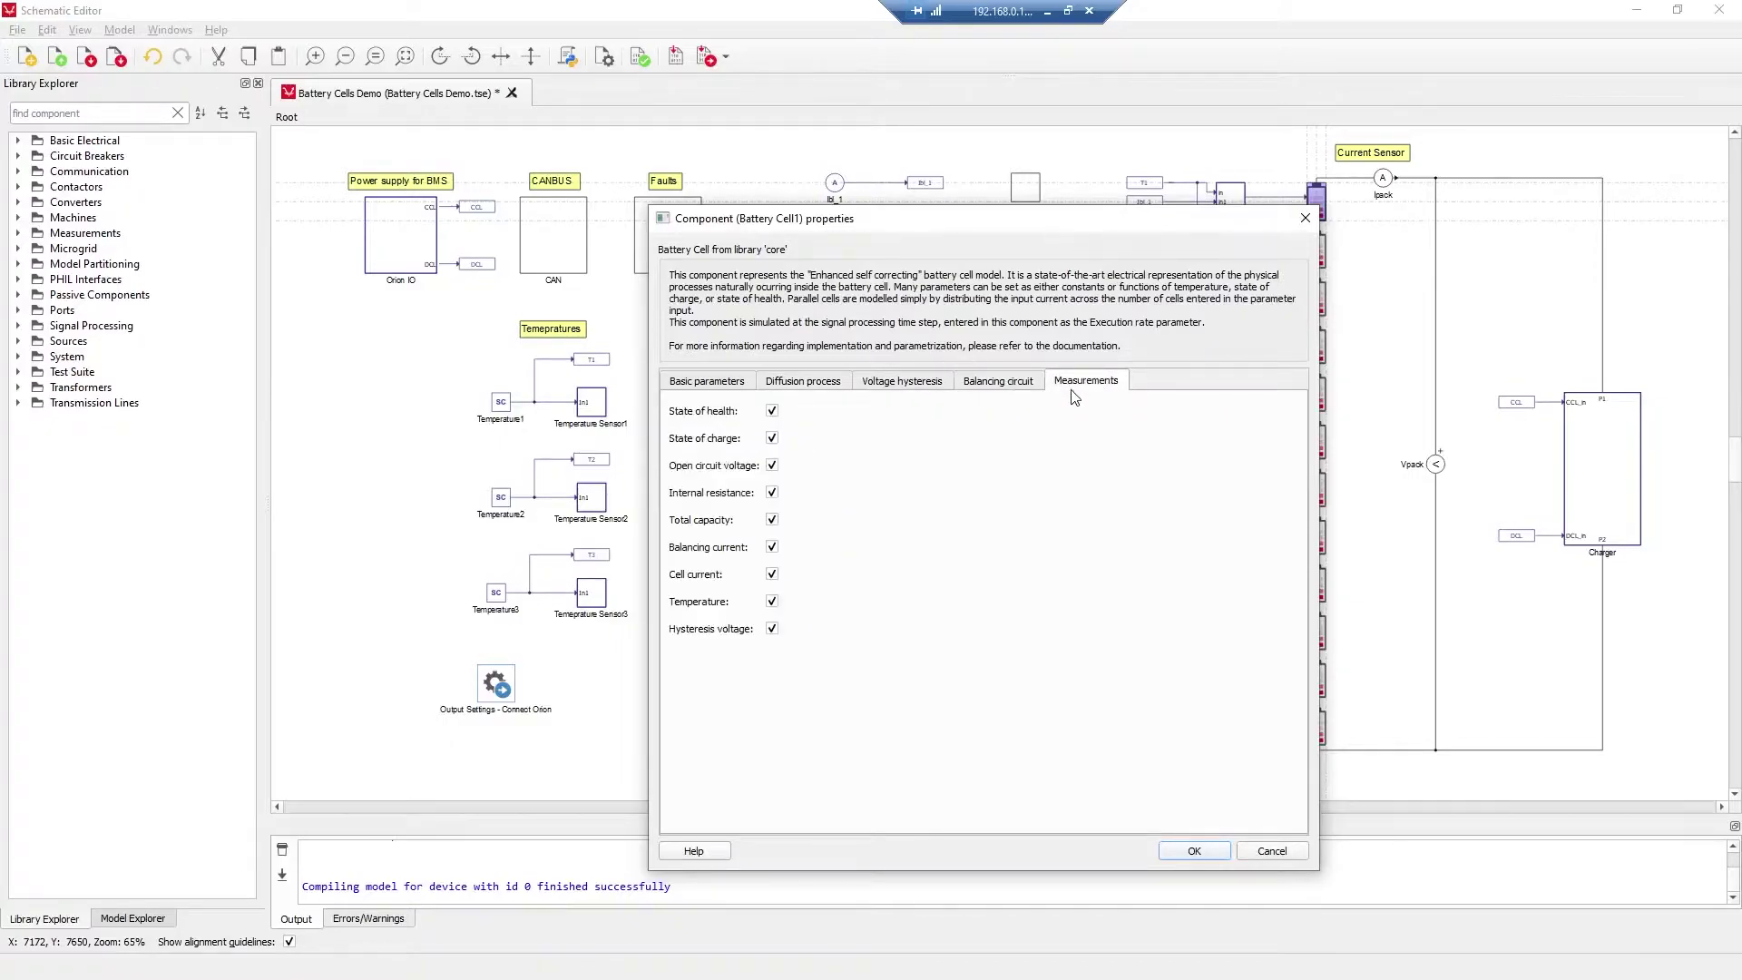
left_click(1193, 850)
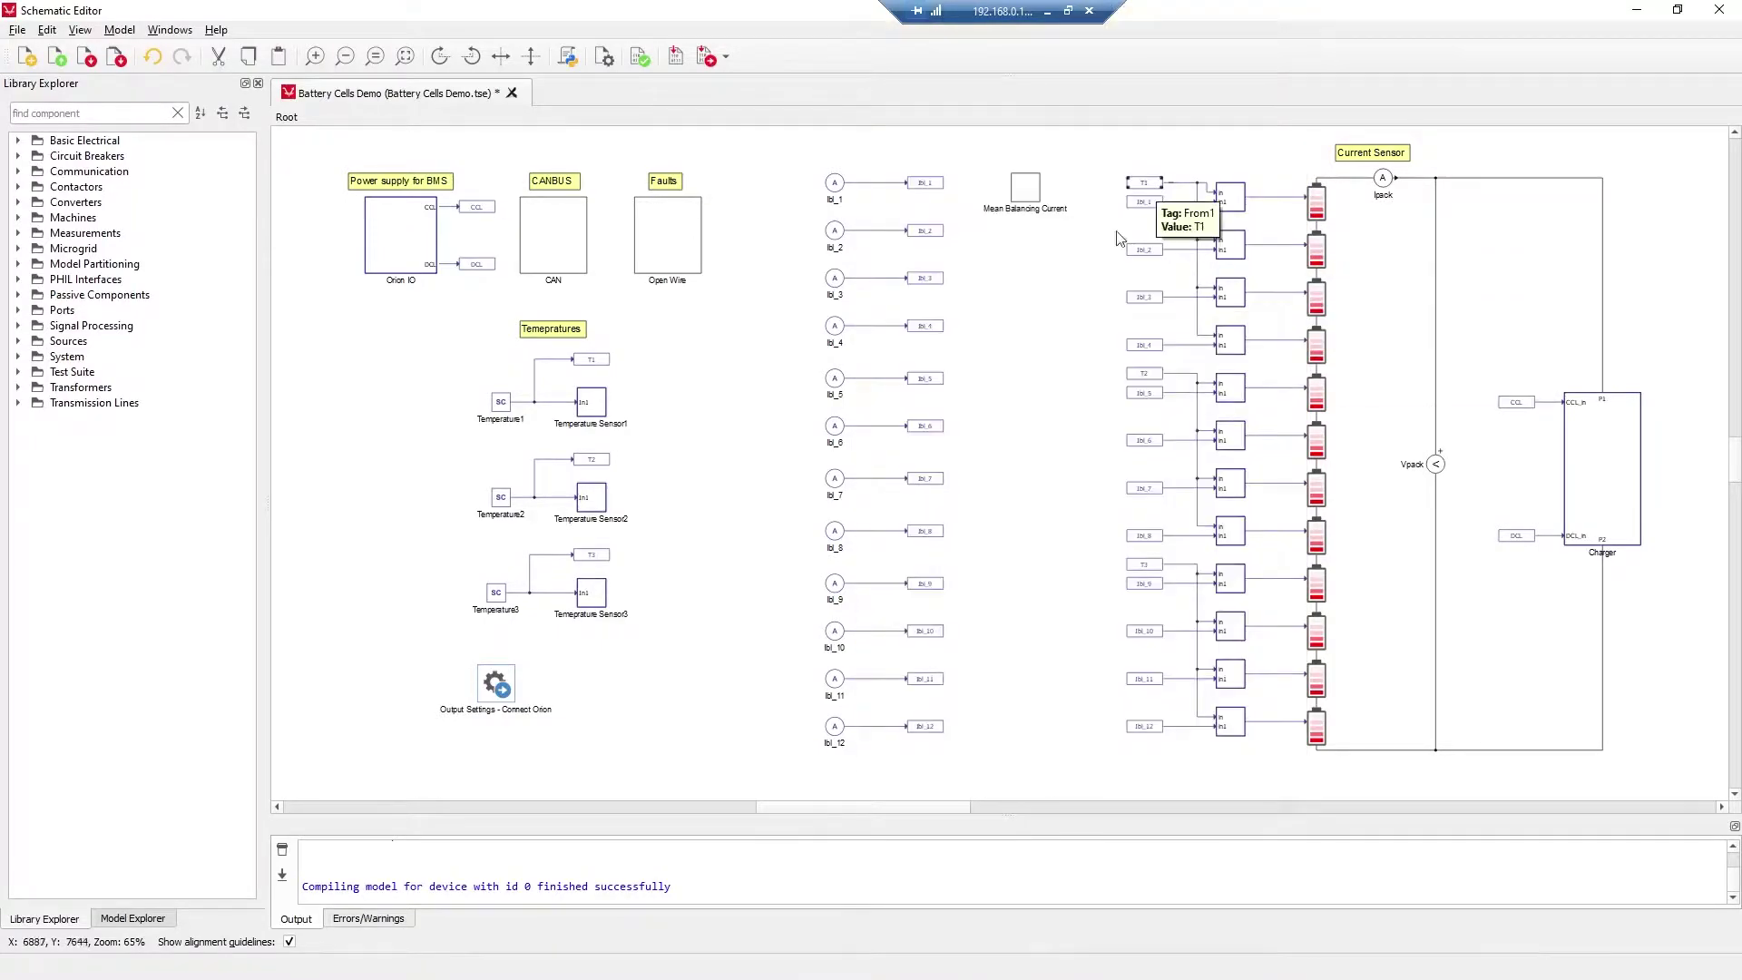
Inspect the temperature source blocks, the battery cells and the lbl_1 current measurement properties
left_click_drag(469, 382, 518, 618)
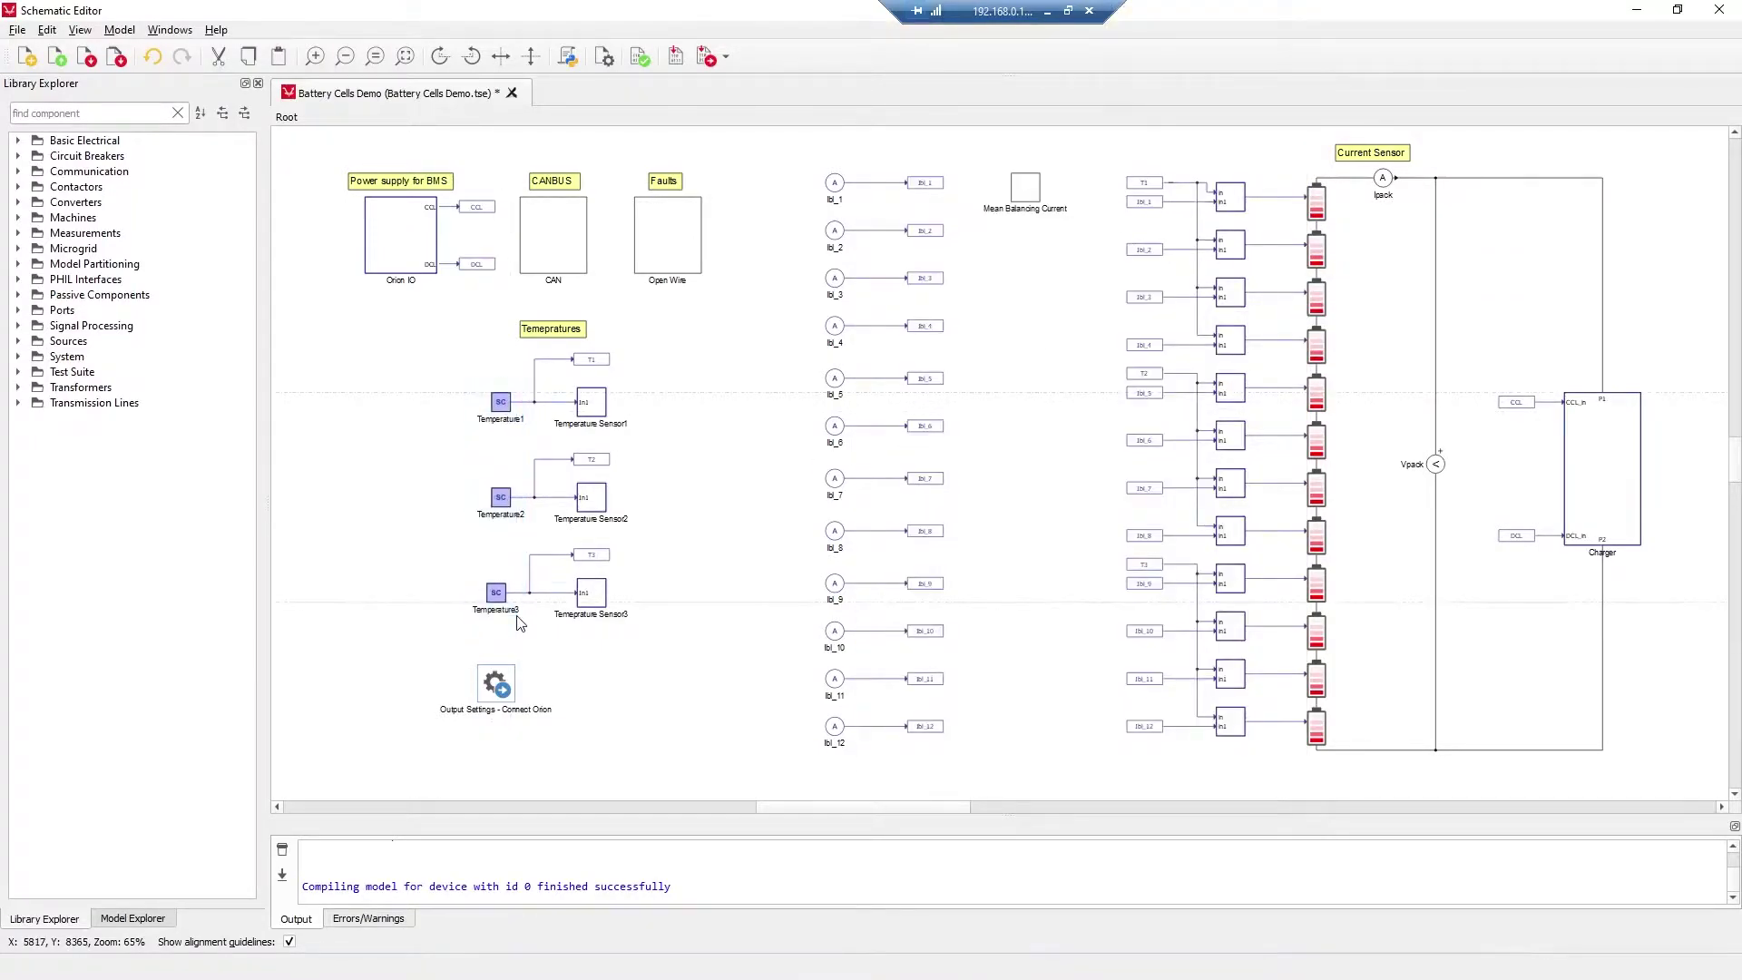
left_click(404, 529)
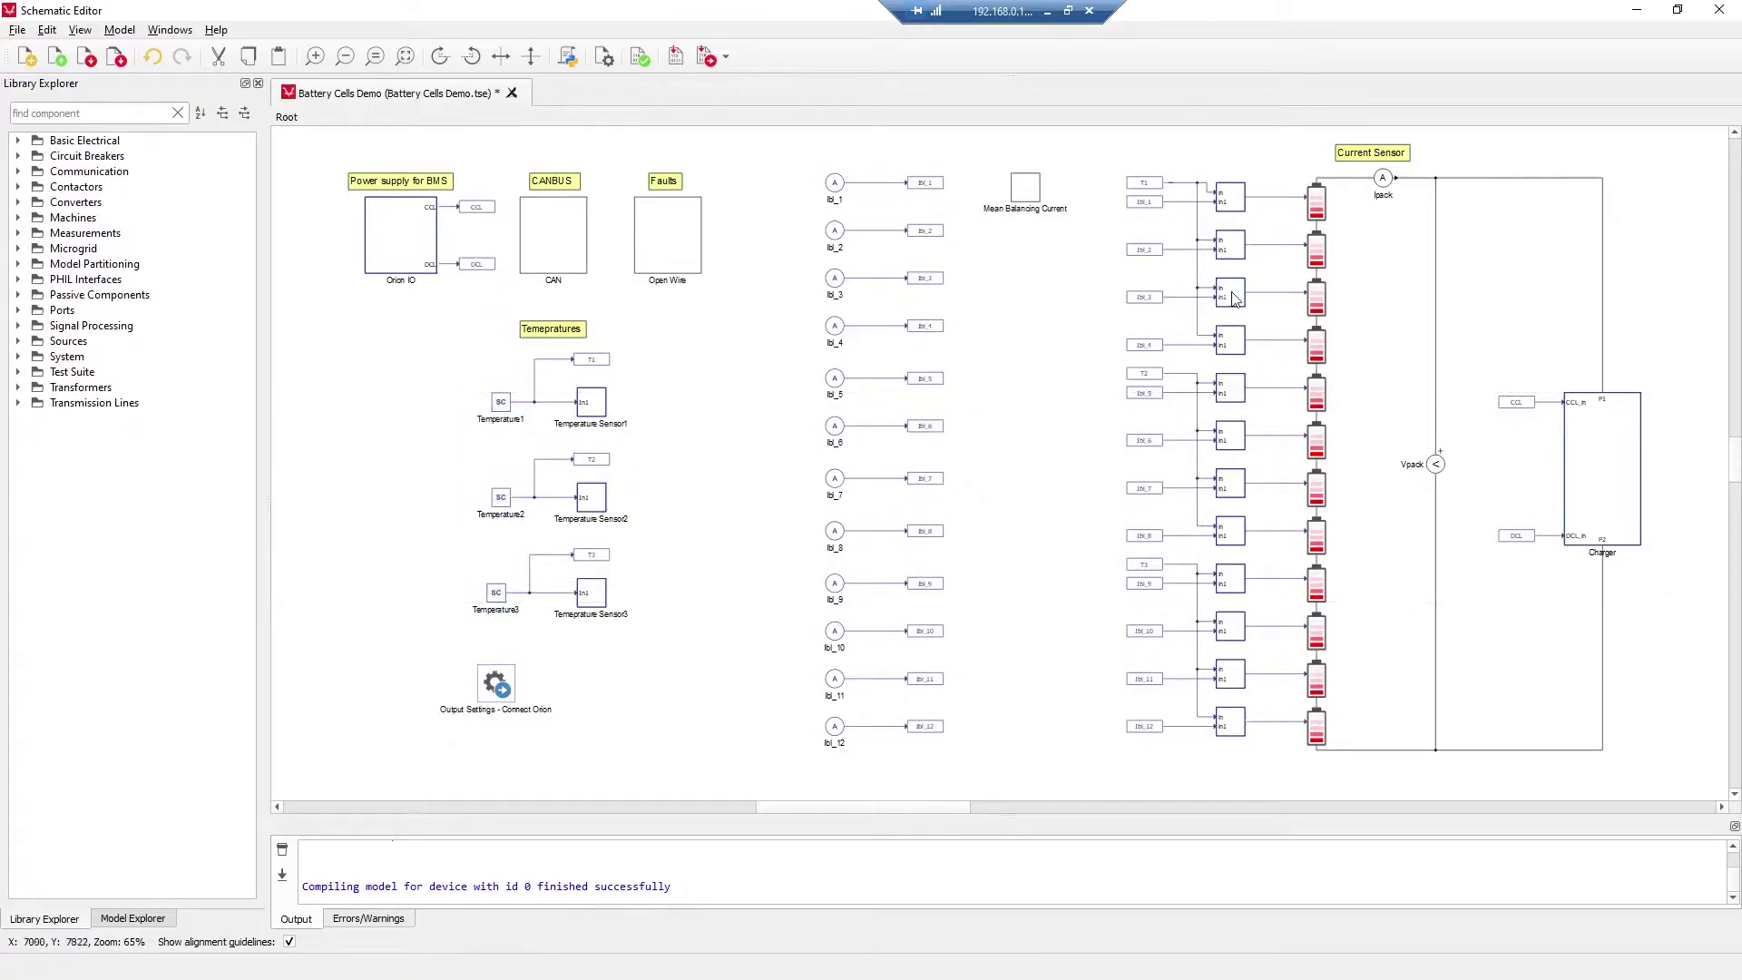
left_click_drag(1341, 205, 1324, 559)
left_click(1057, 297)
double_click(836, 185)
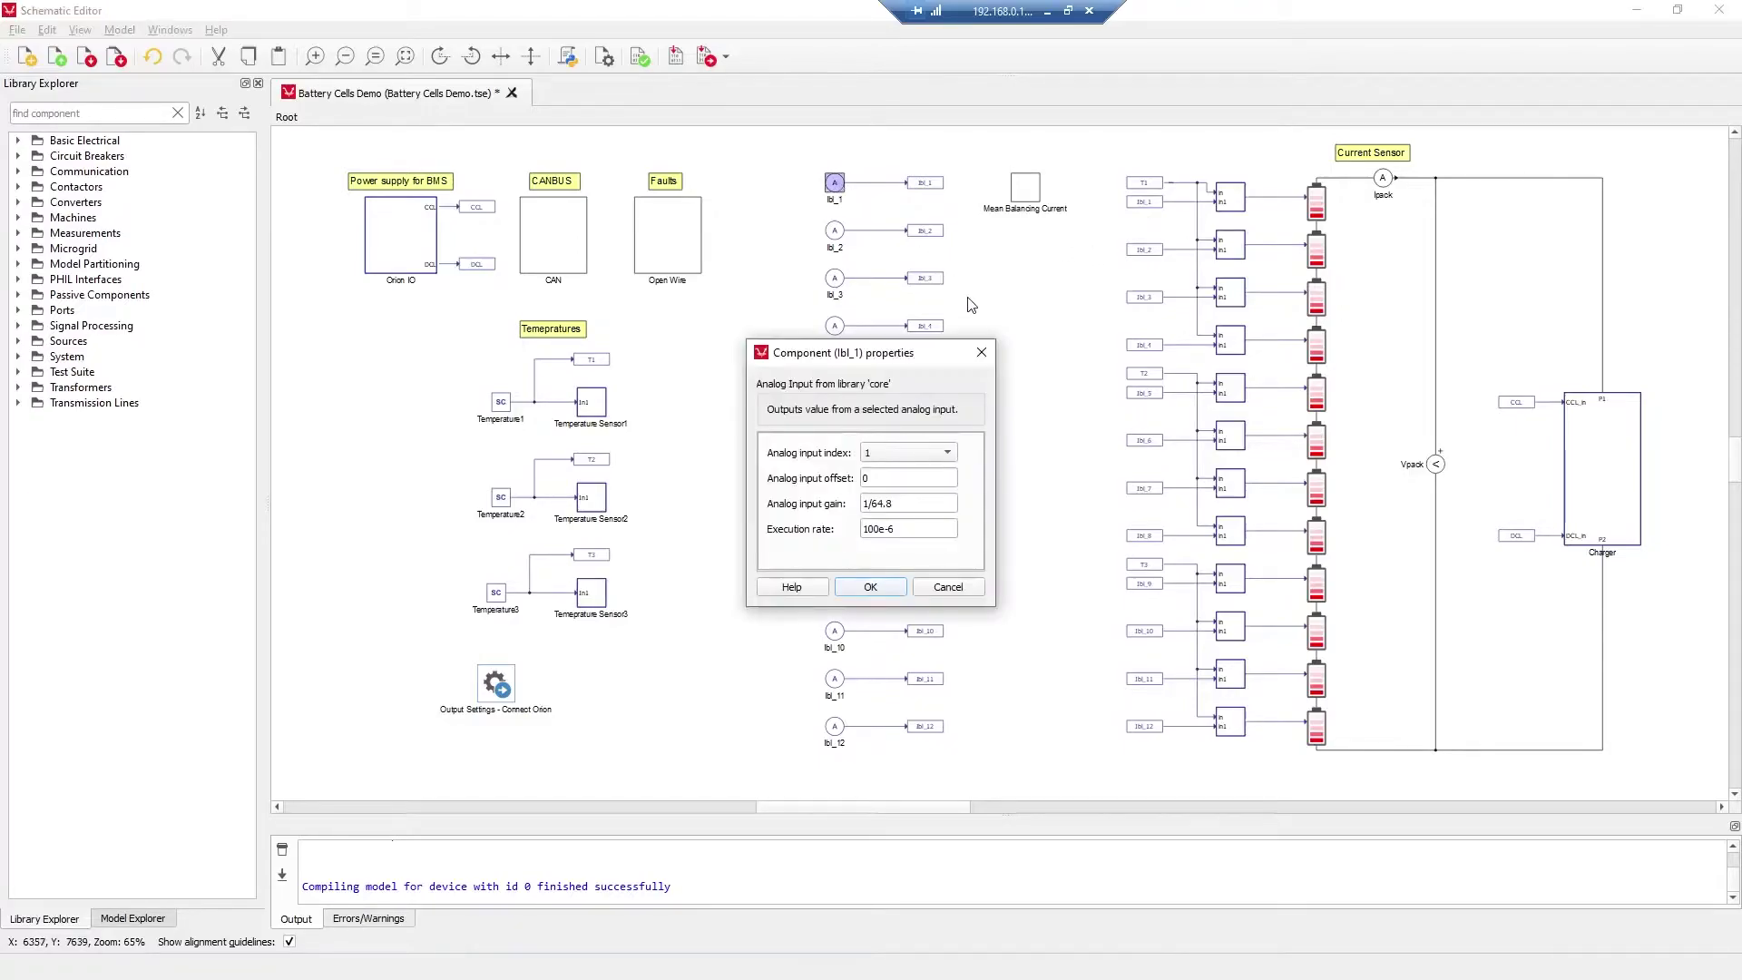
left_click(981, 353)
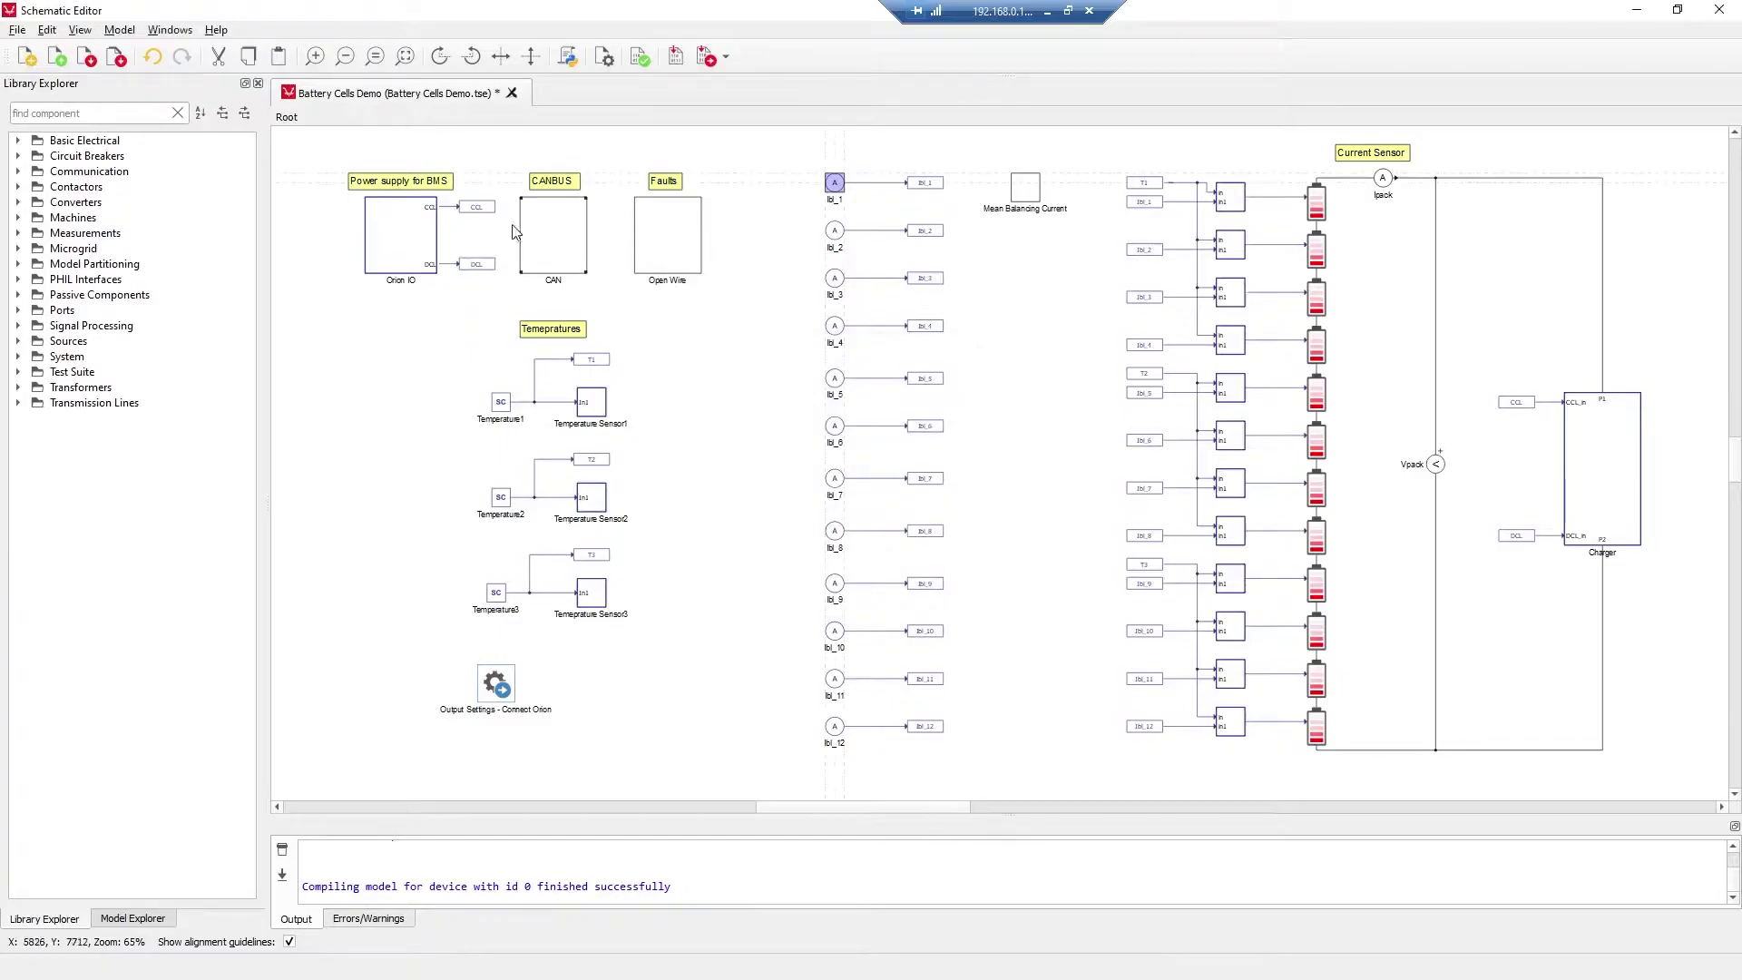
Inspect the Orion IO subsystem's analog and DI1–DI6 digital inputs, and the Charger block
double_click(408, 238)
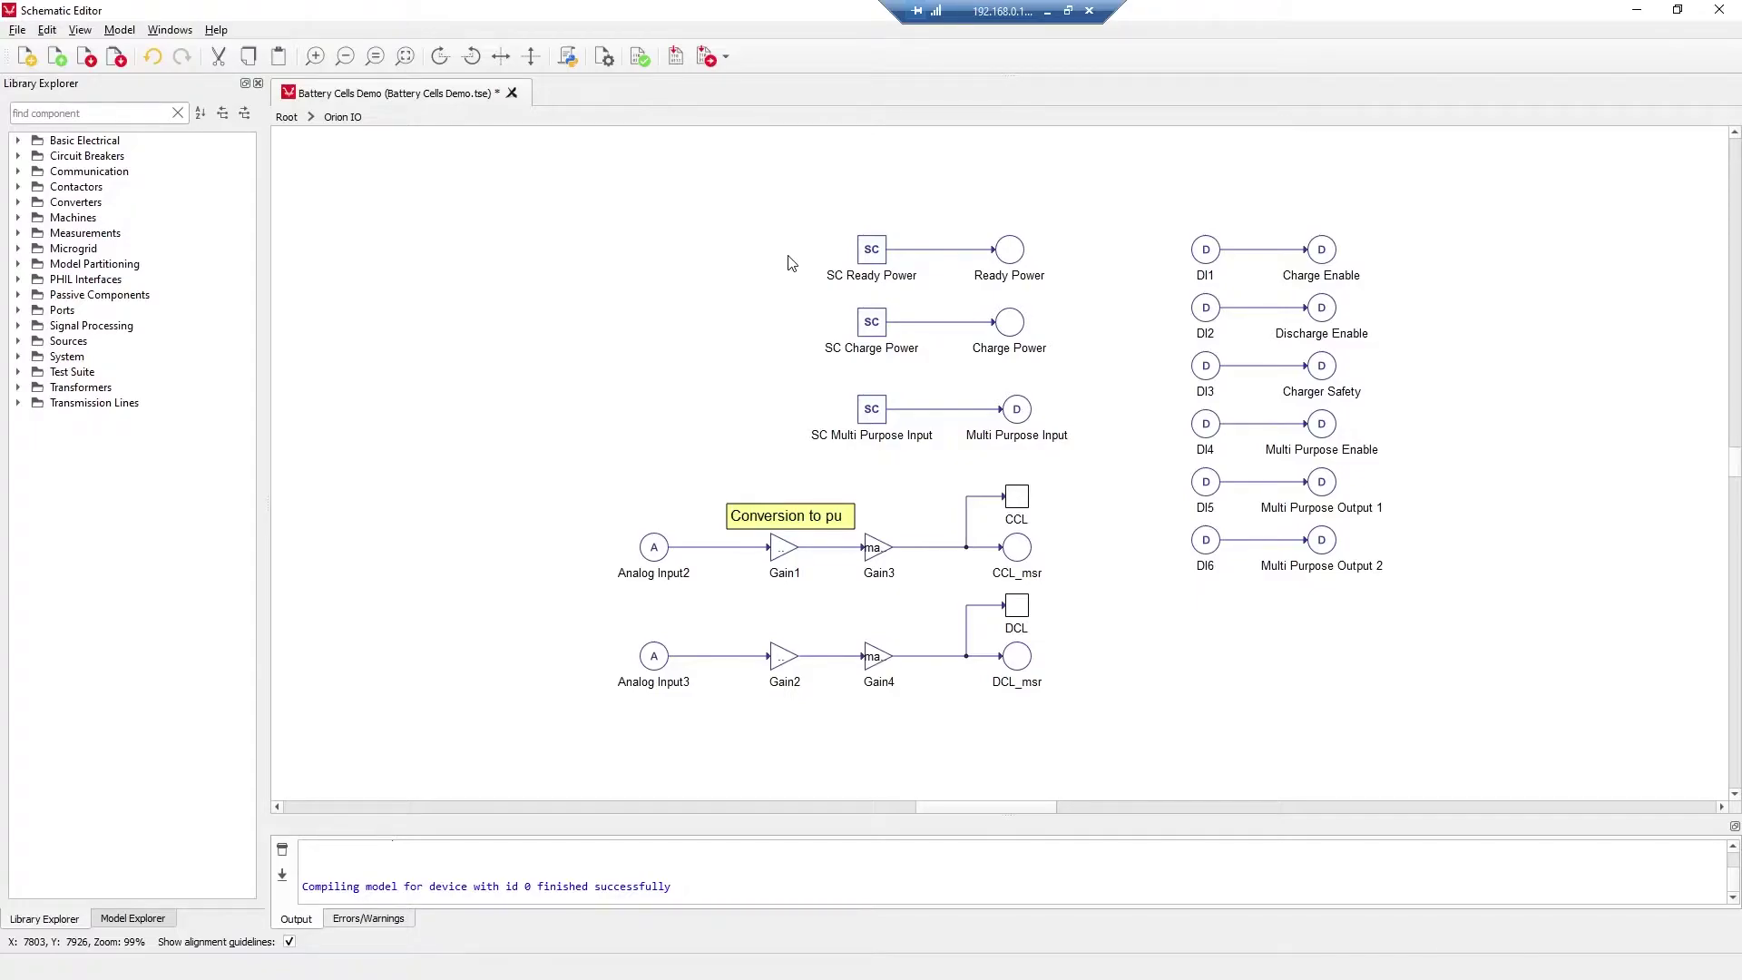
left_click_drag(593, 542, 699, 671)
left_click_drag(1107, 606, 1225, 241)
left_click(286, 116)
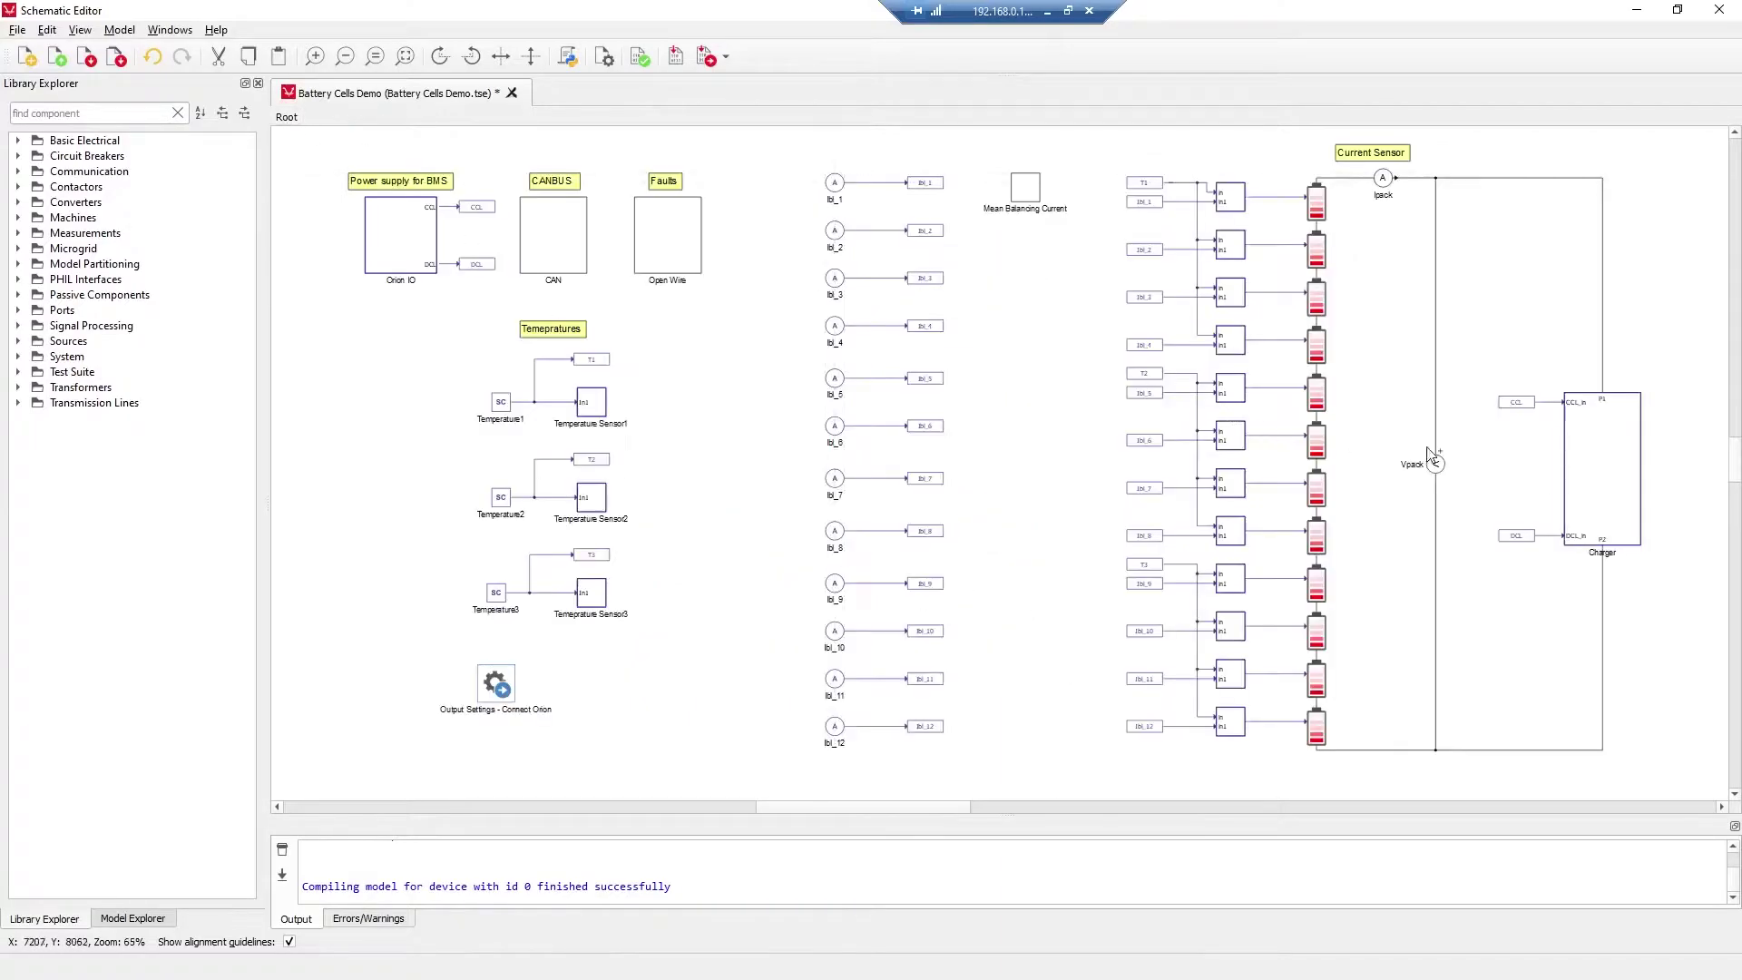
left_click_drag(1550, 352, 1652, 489)
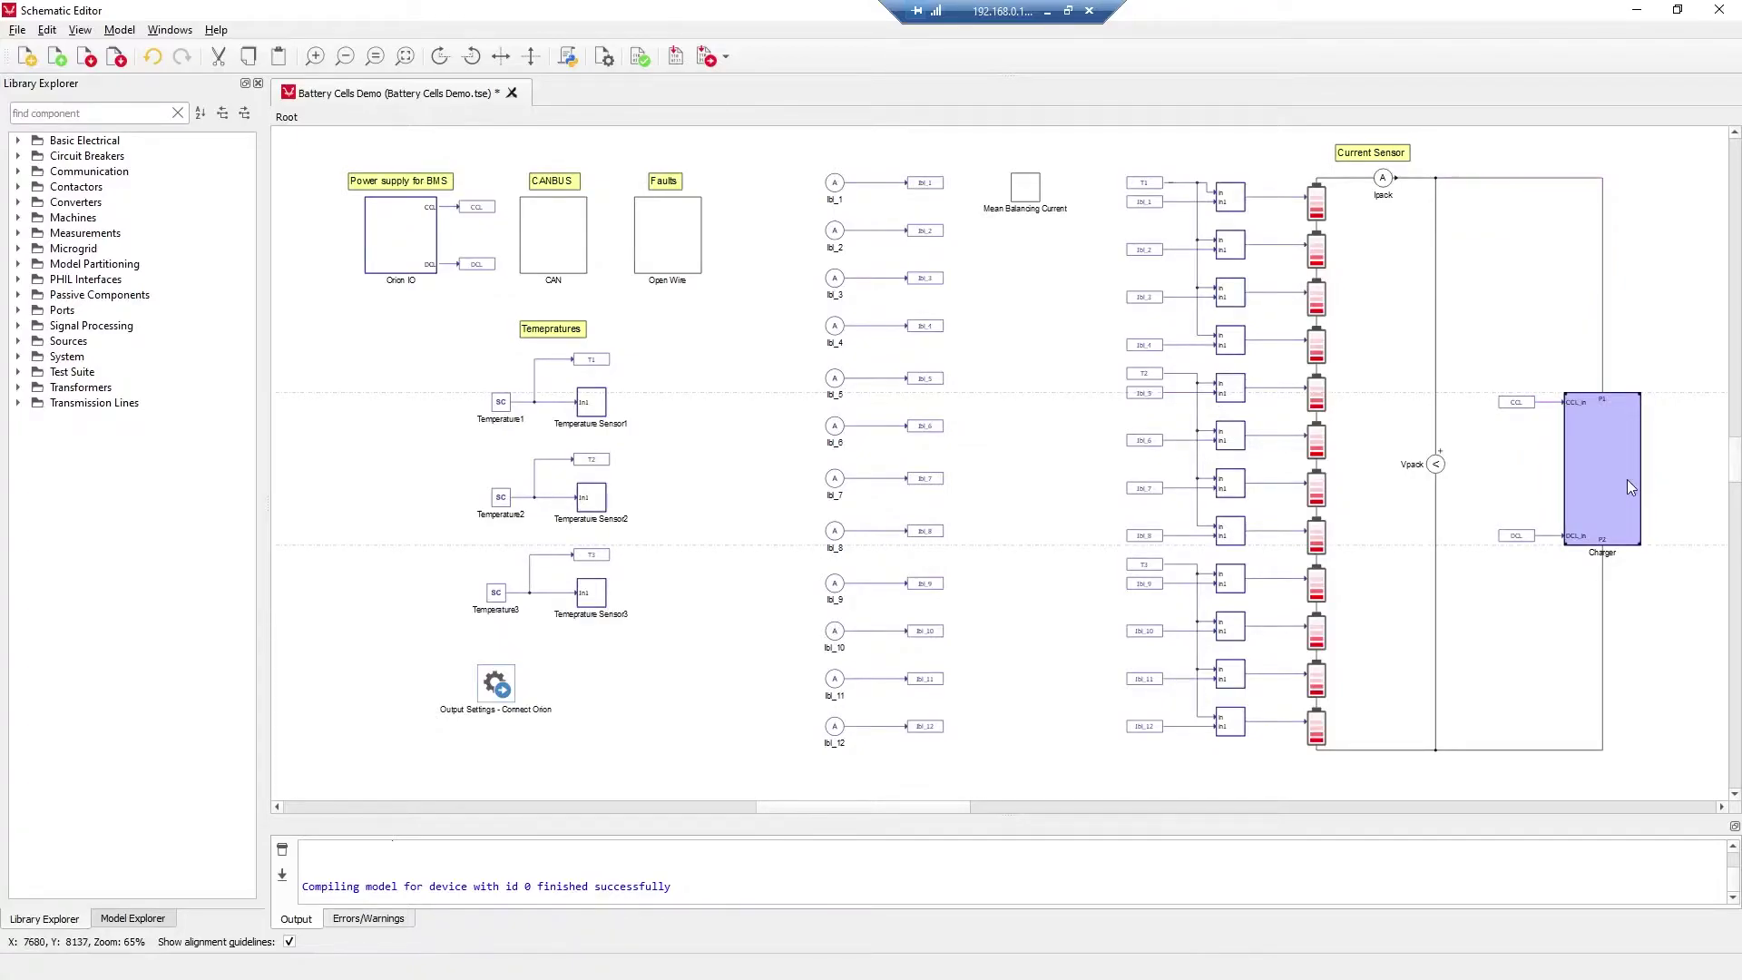
left_click(349, 355)
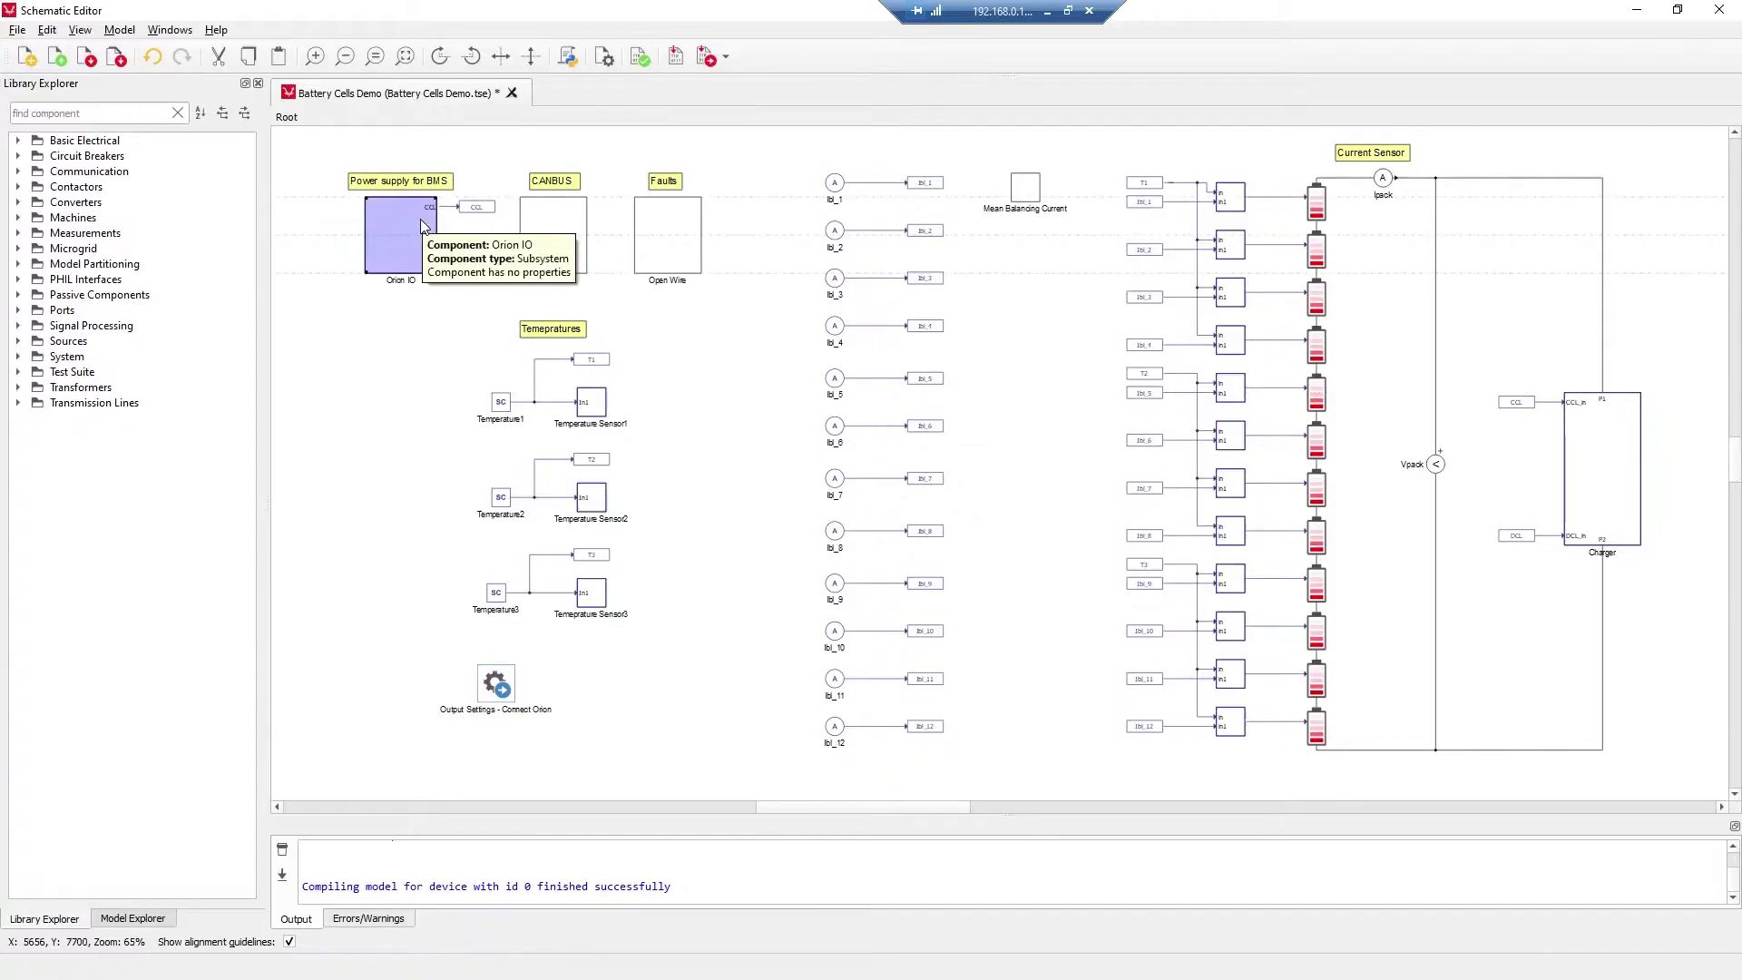
double_click(422, 225)
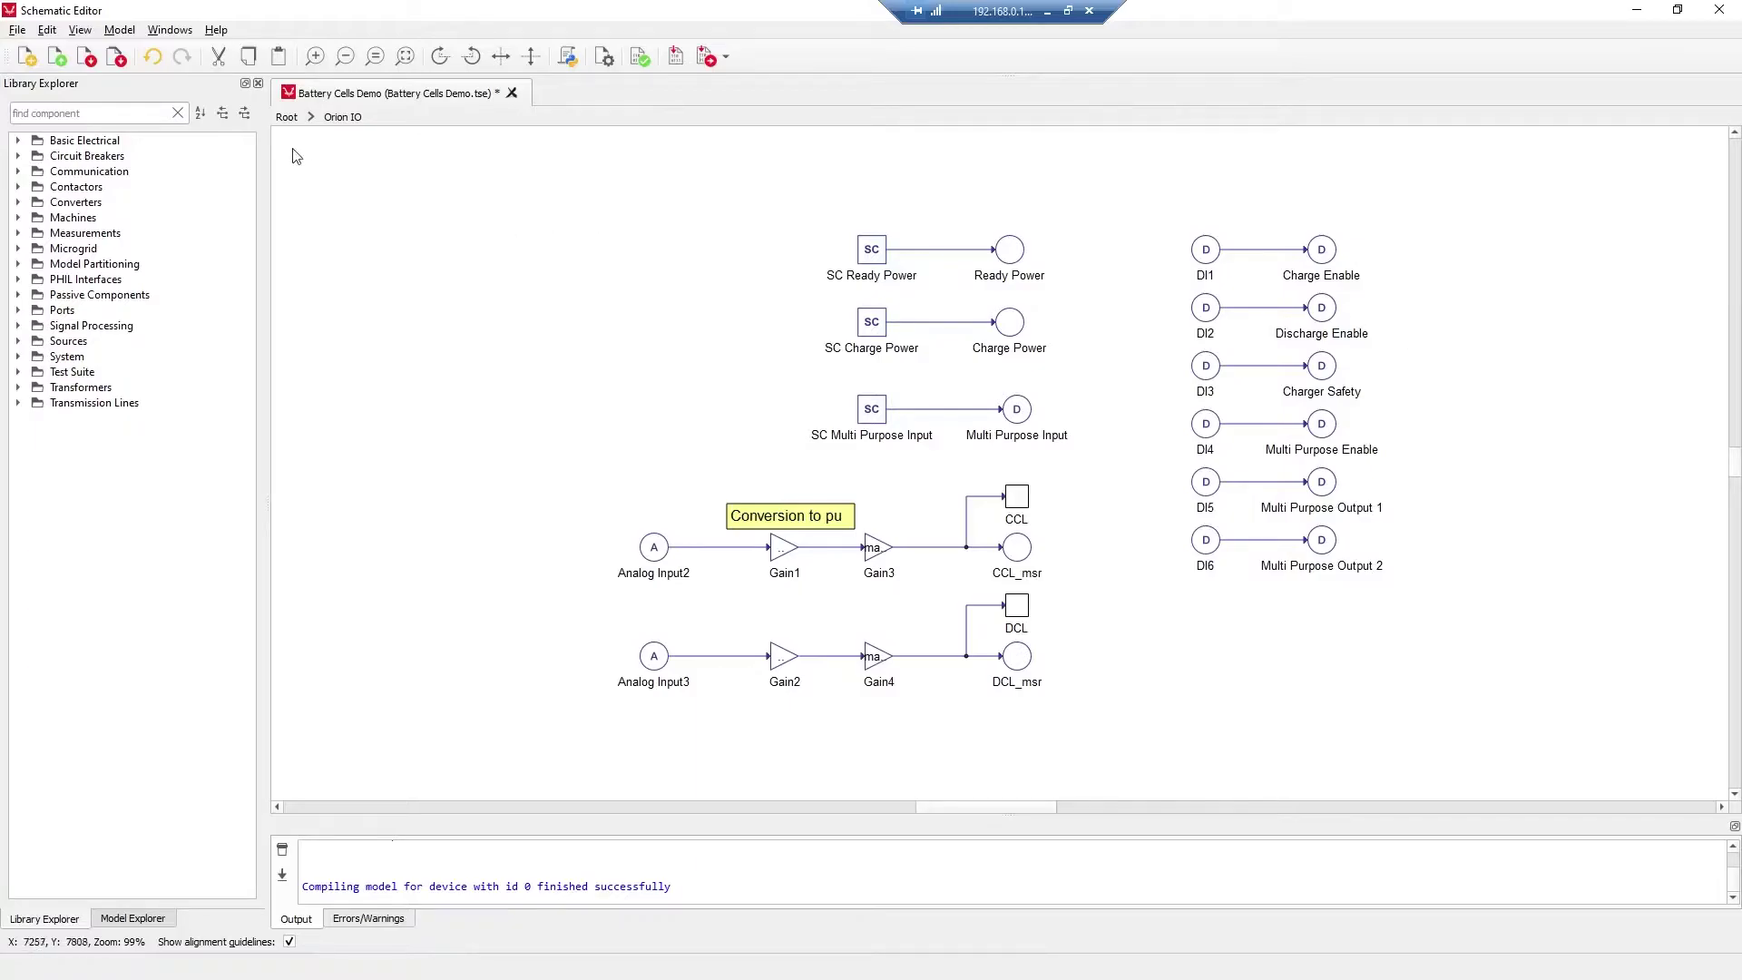
left_click(287, 117)
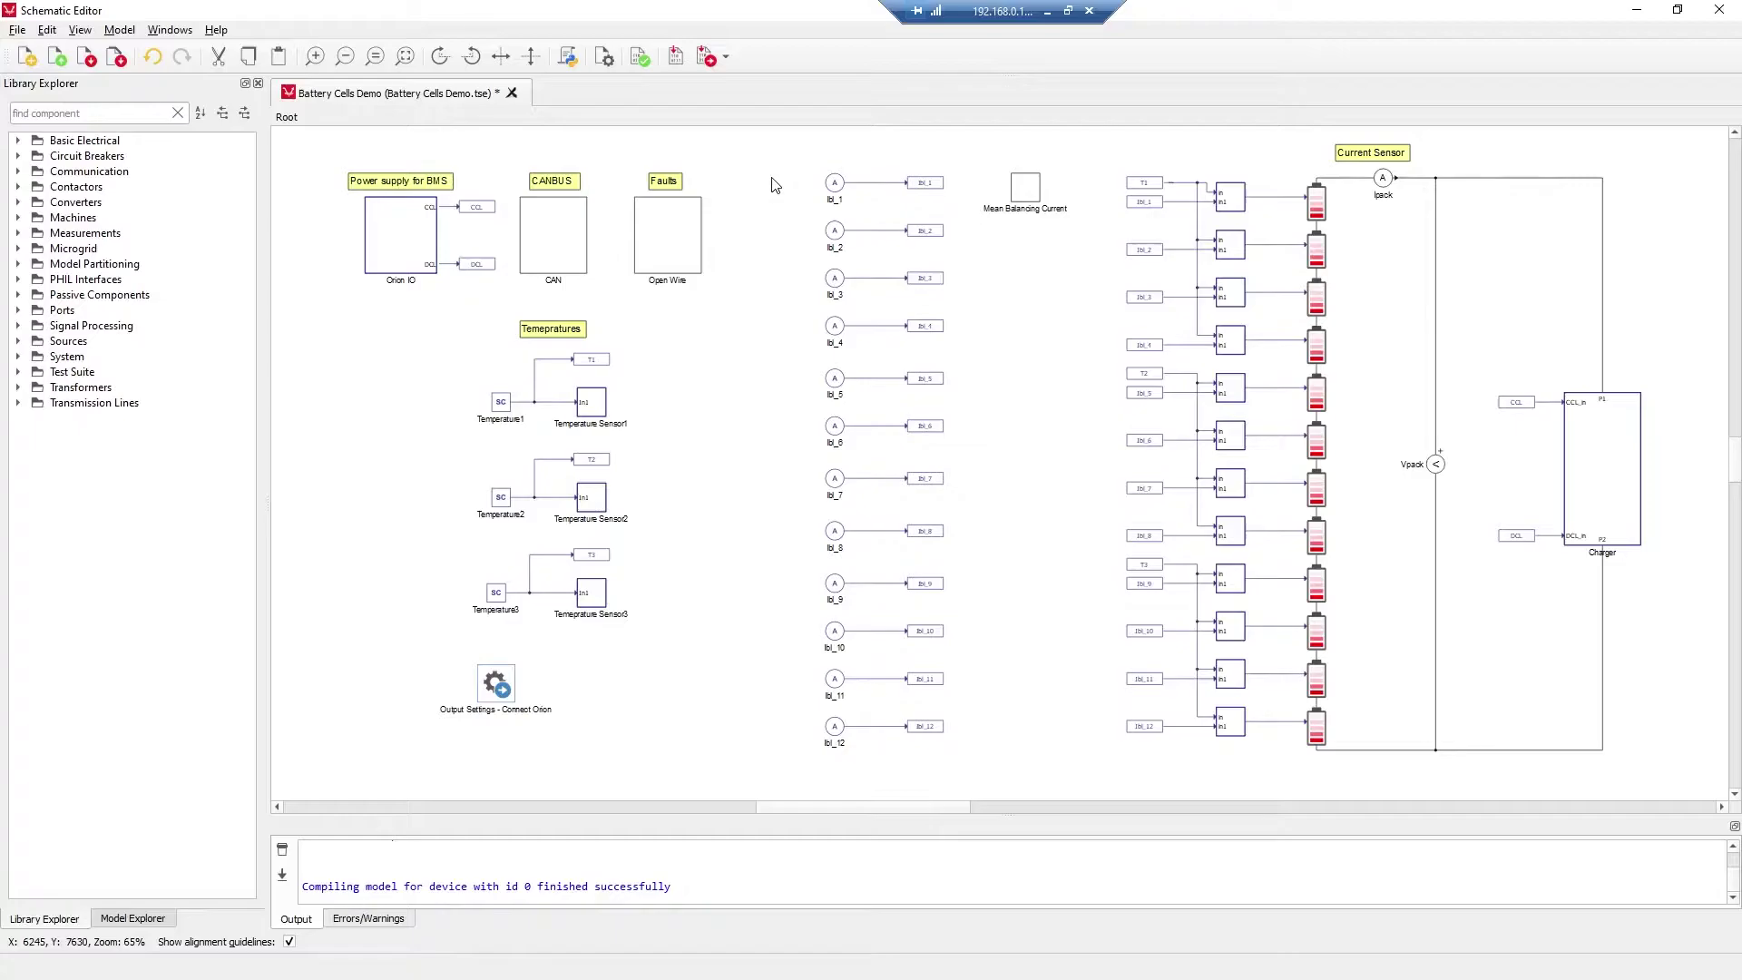
Inspect the CAN subsystem's pack limit and temperature outputs
left_click(535, 224)
double_click(535, 224)
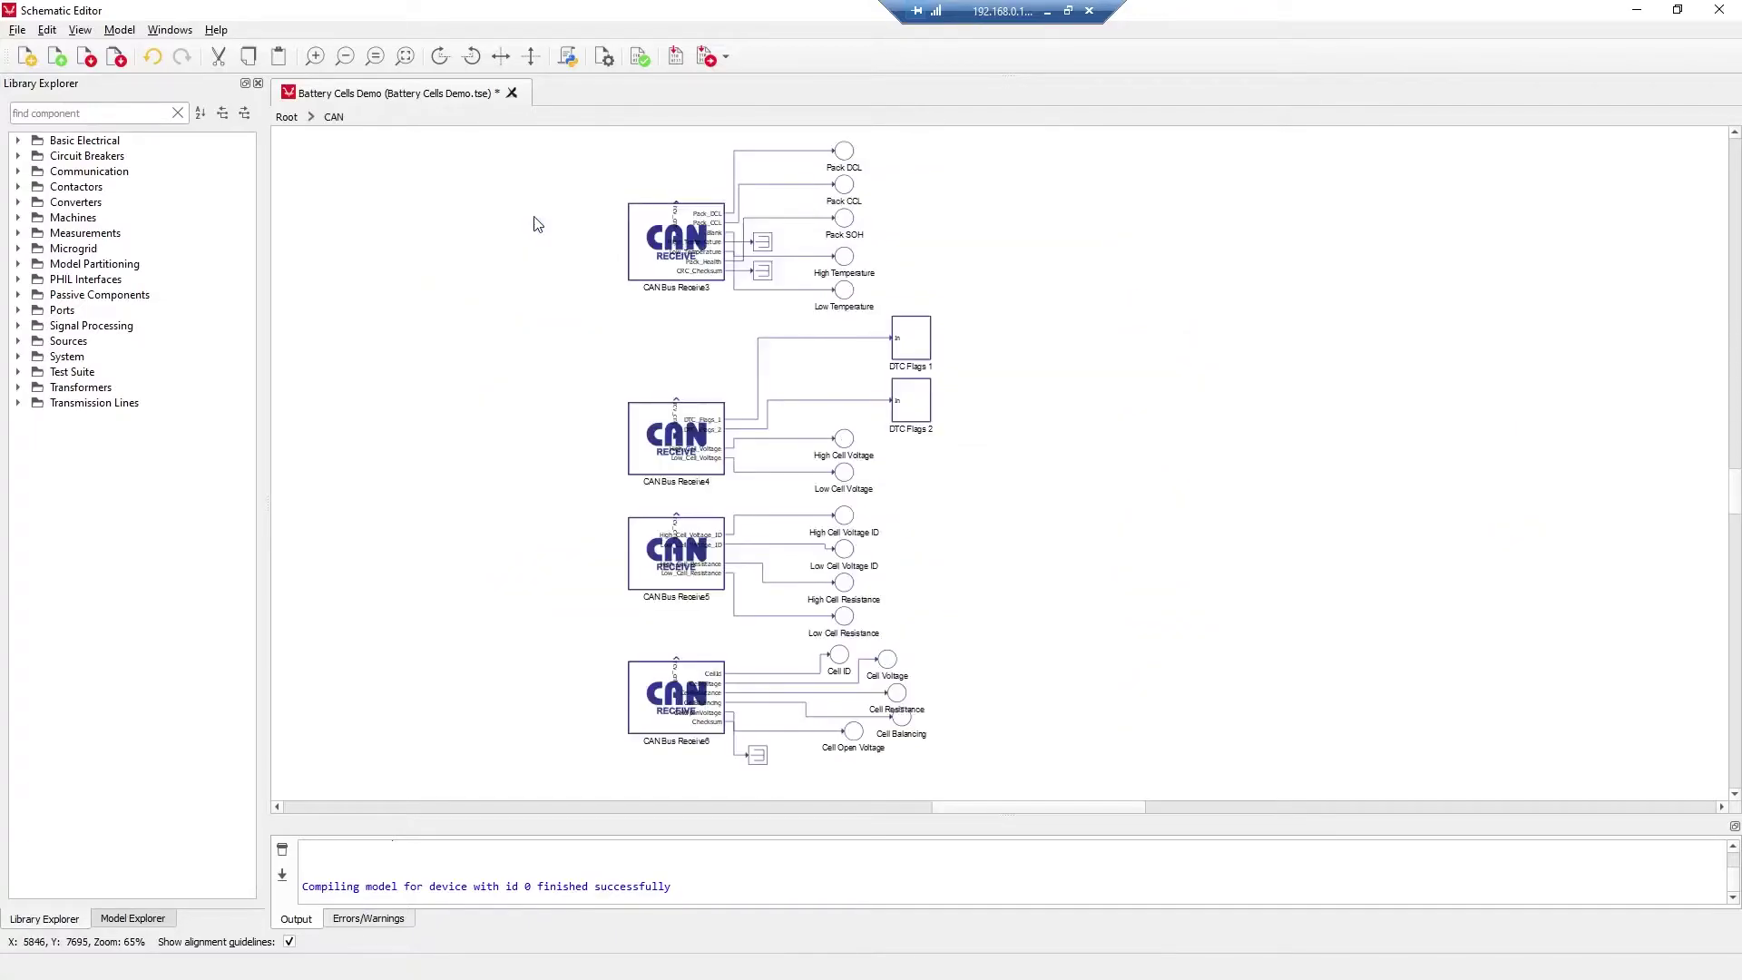
left_click_drag(896, 146, 849, 302)
left_click(914, 272)
left_click(287, 118)
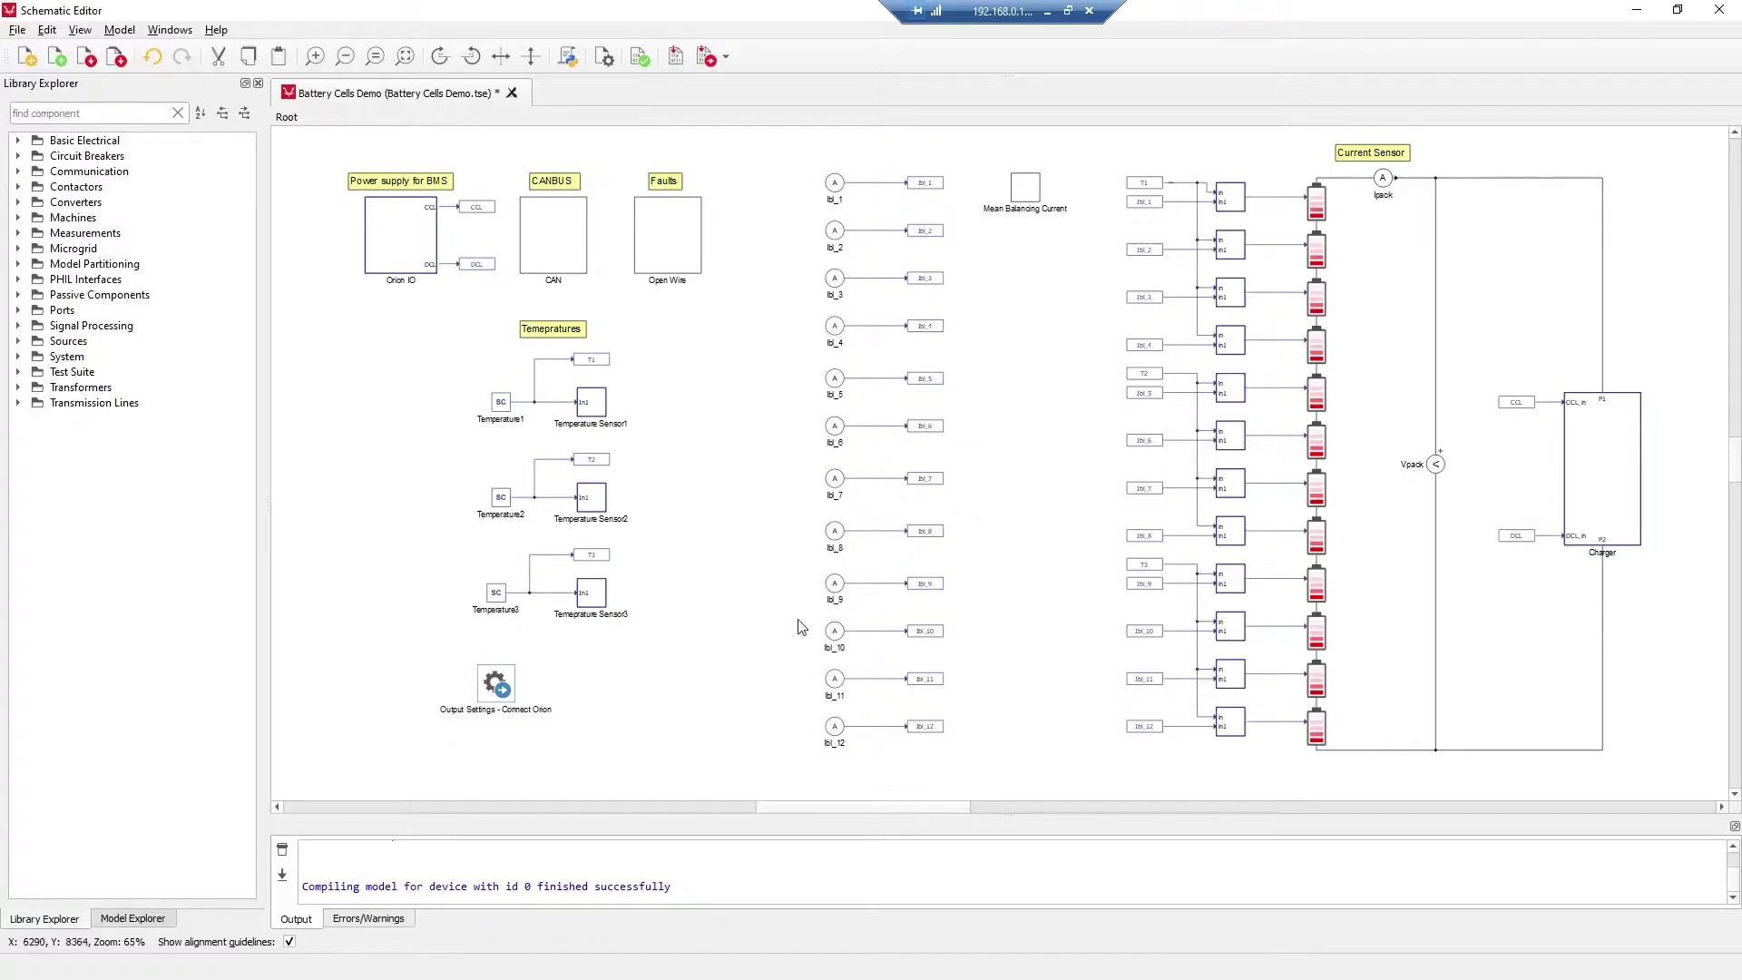
In the running HIL SCADA panel, select the SOC View graph and Pack SOC display
key("alt+Tab")
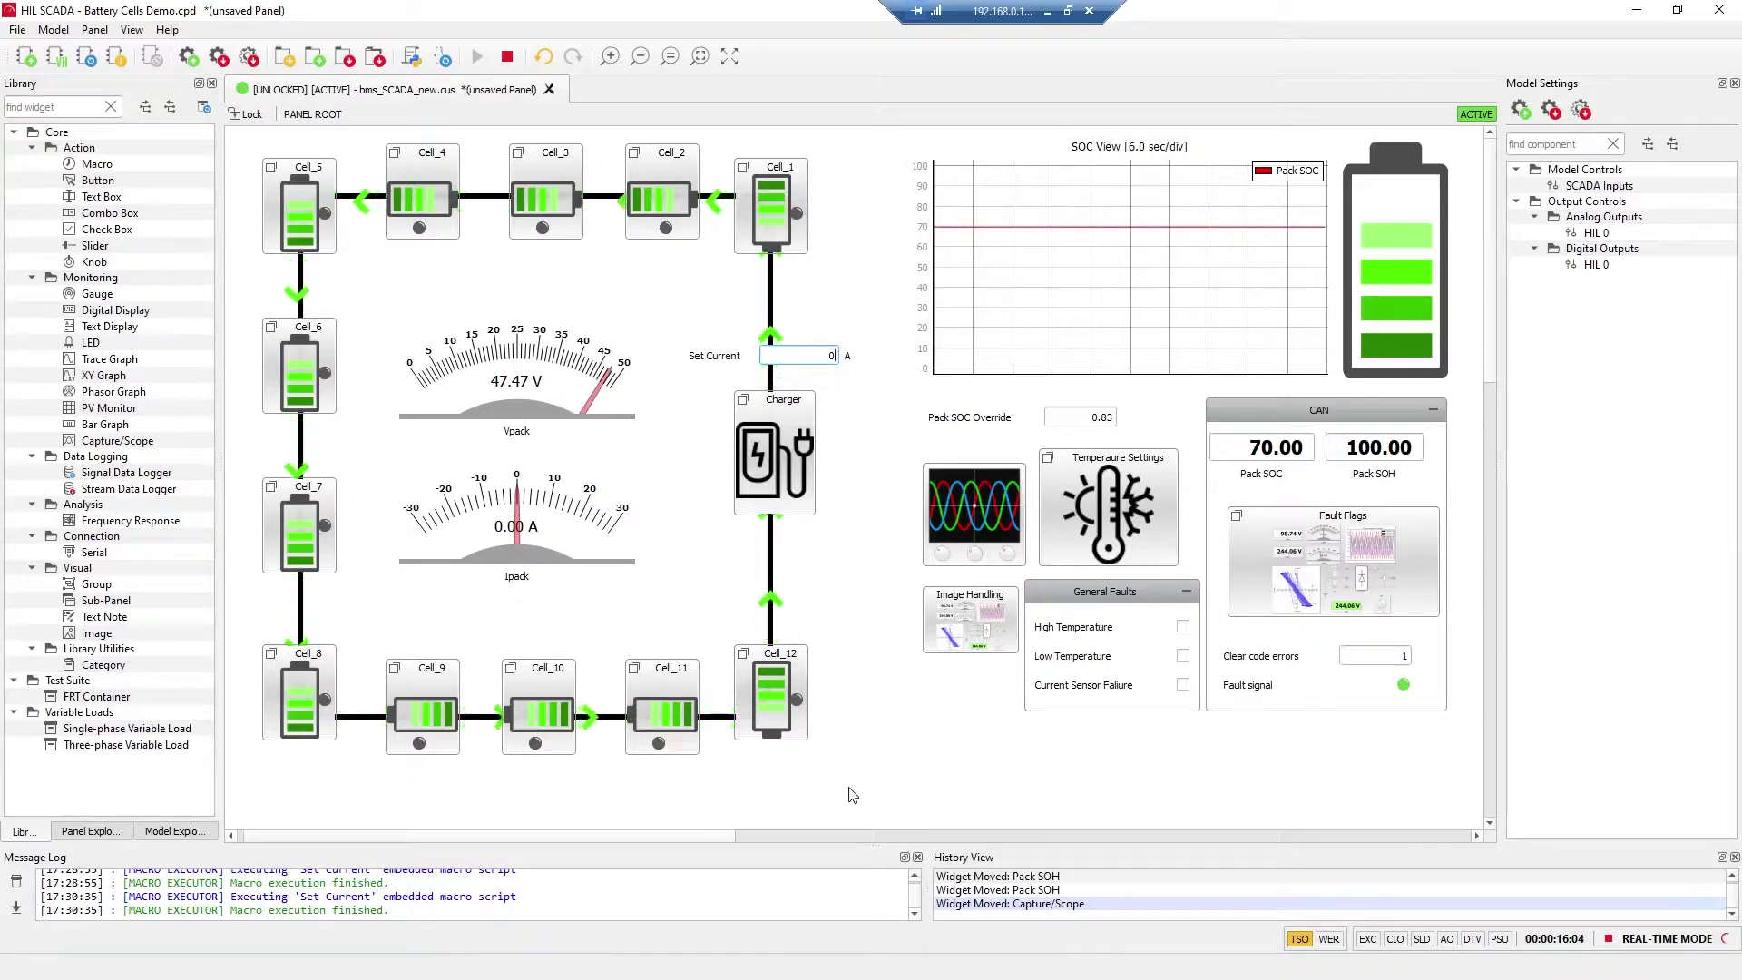
left_click(1146, 190)
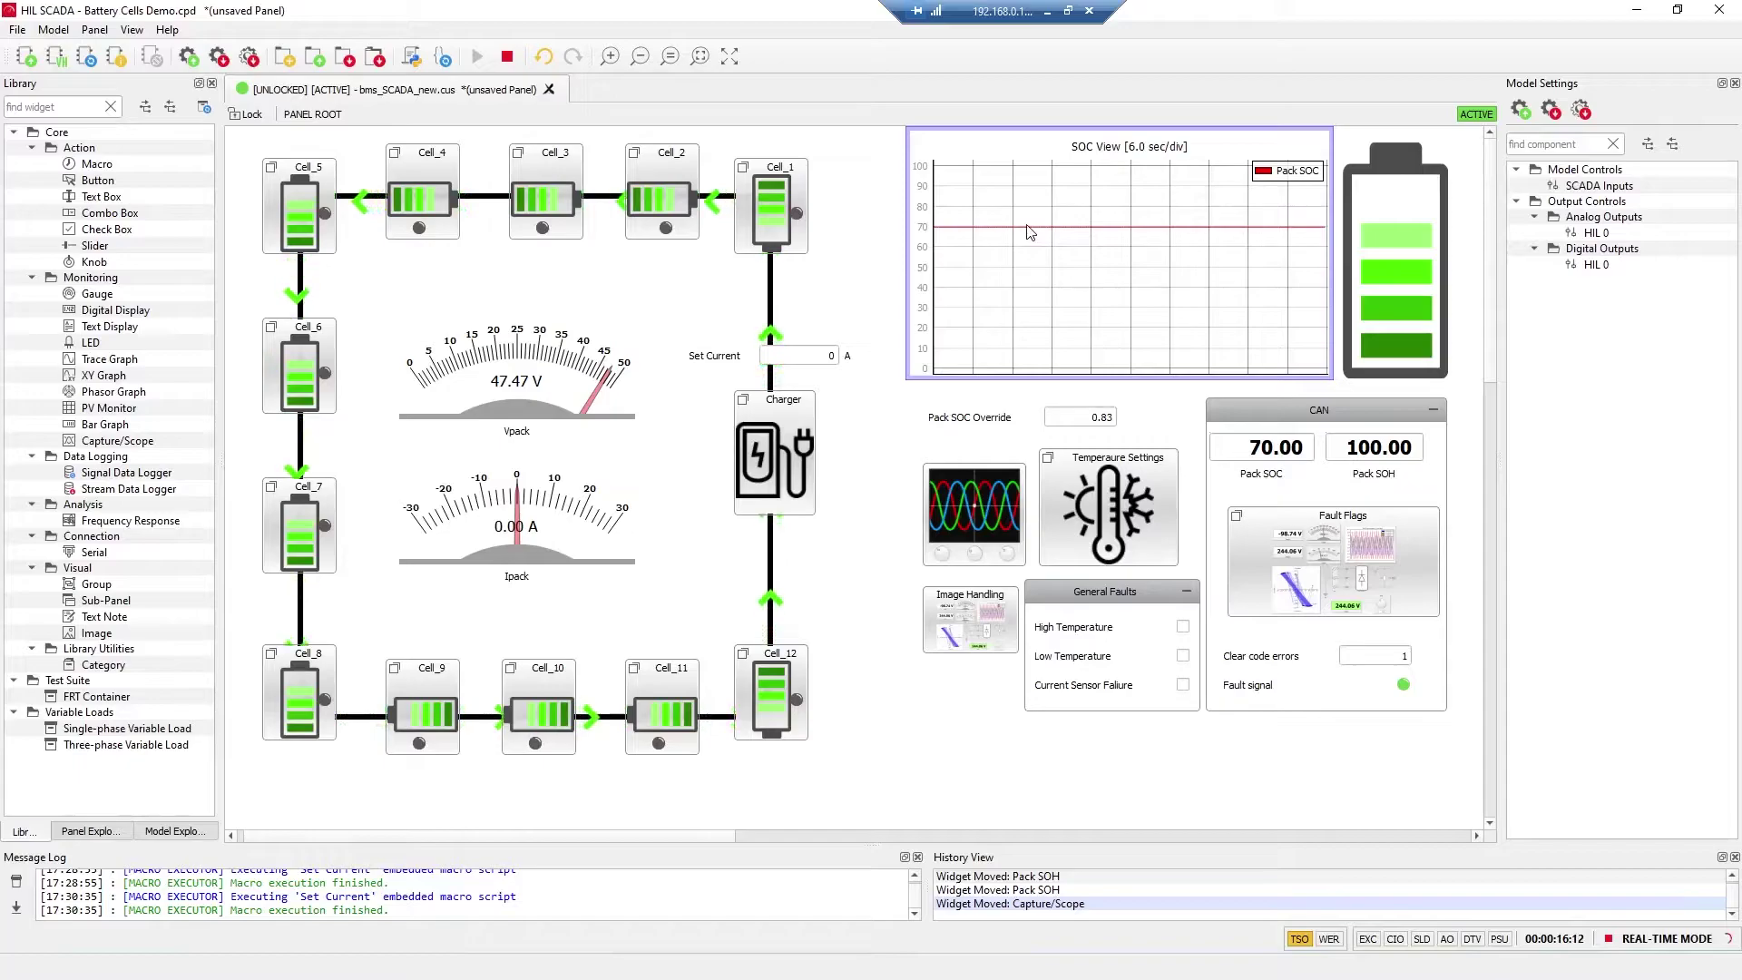
left_click(1252, 449)
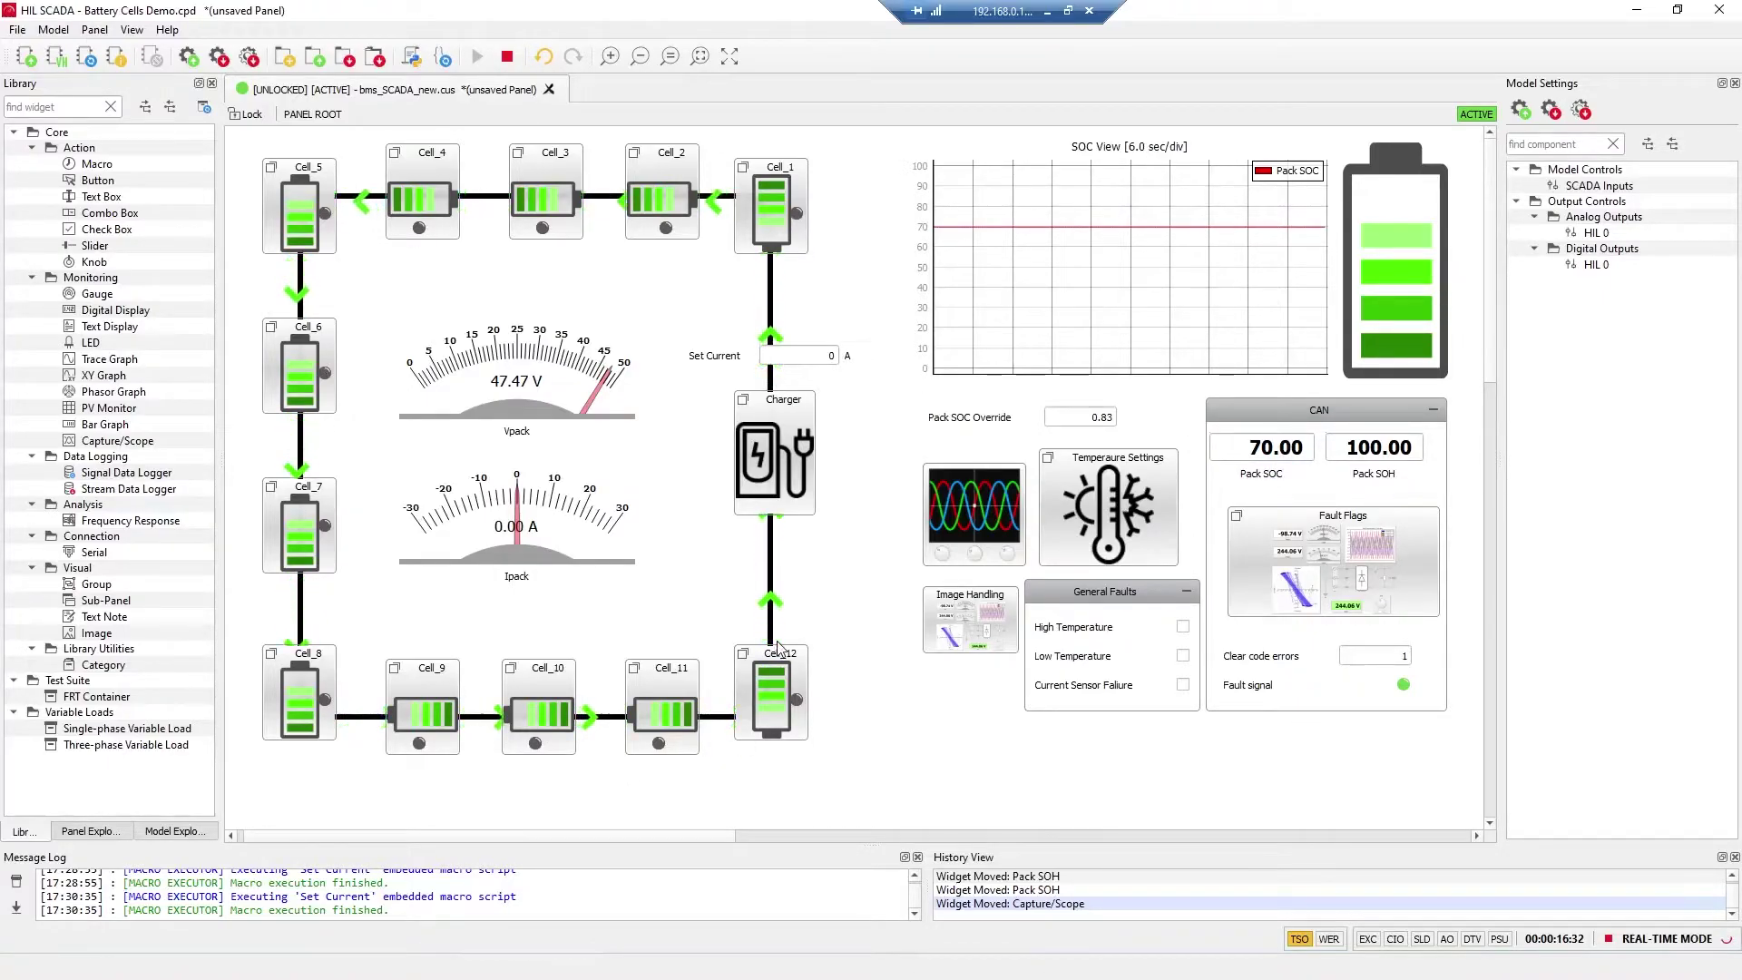
double_click(774, 171)
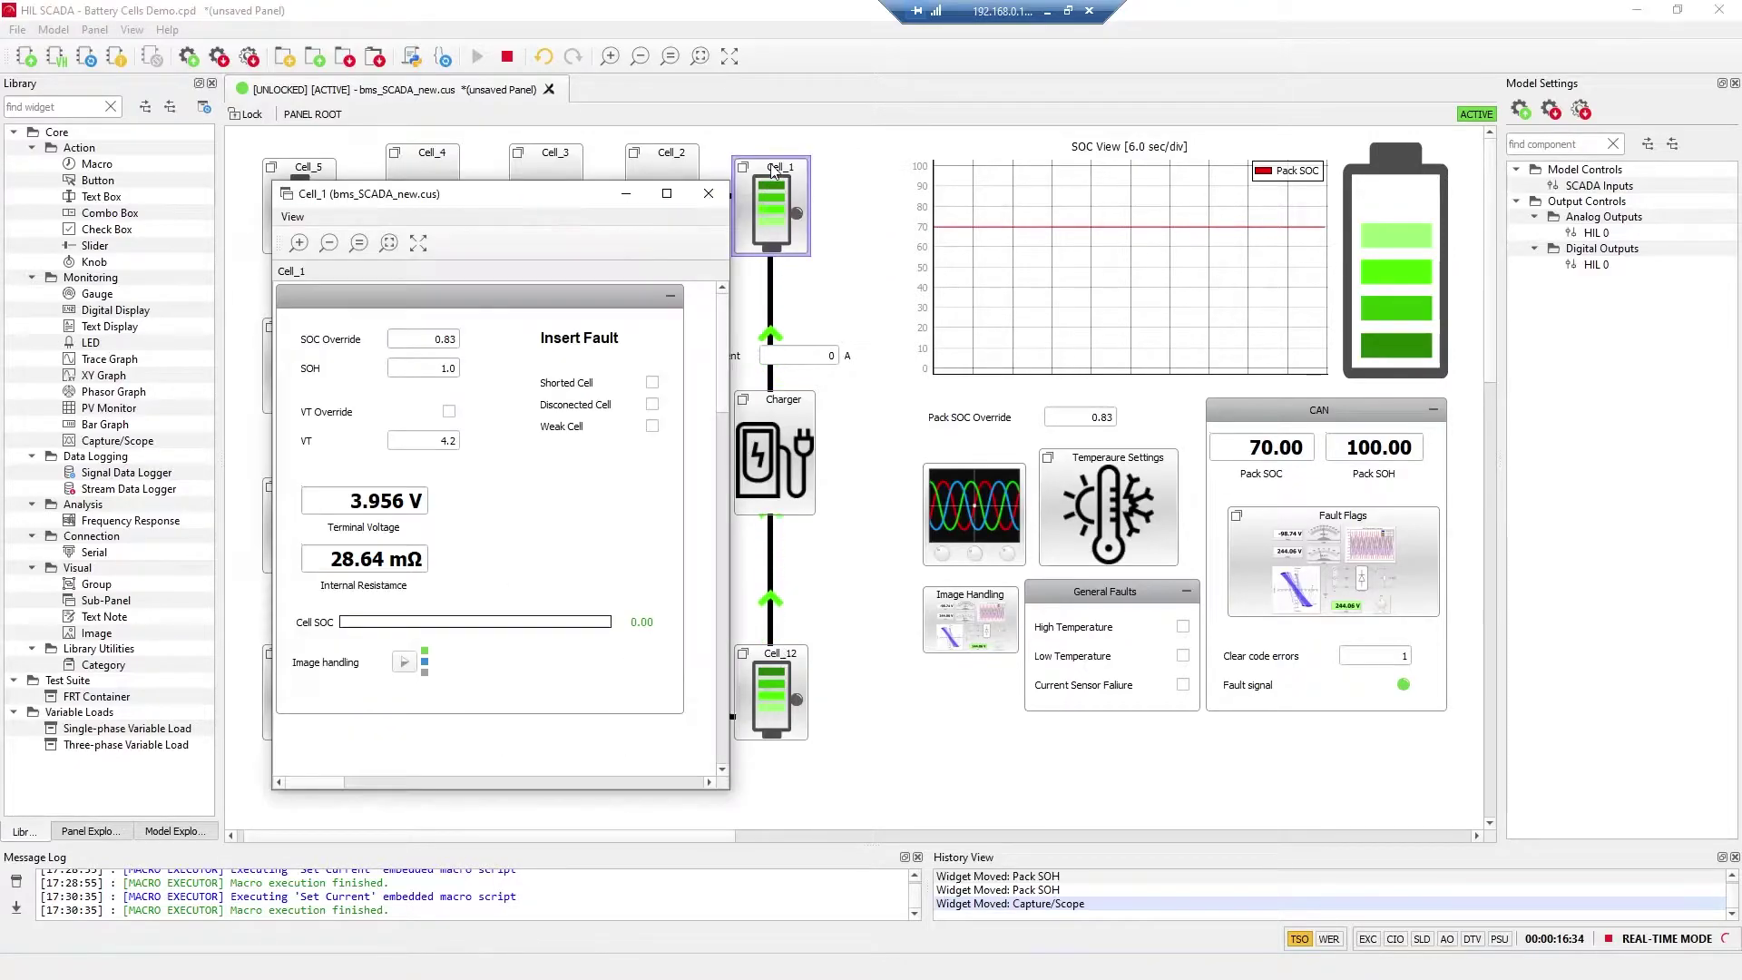
left_click_drag(621, 189, 1048, 103)
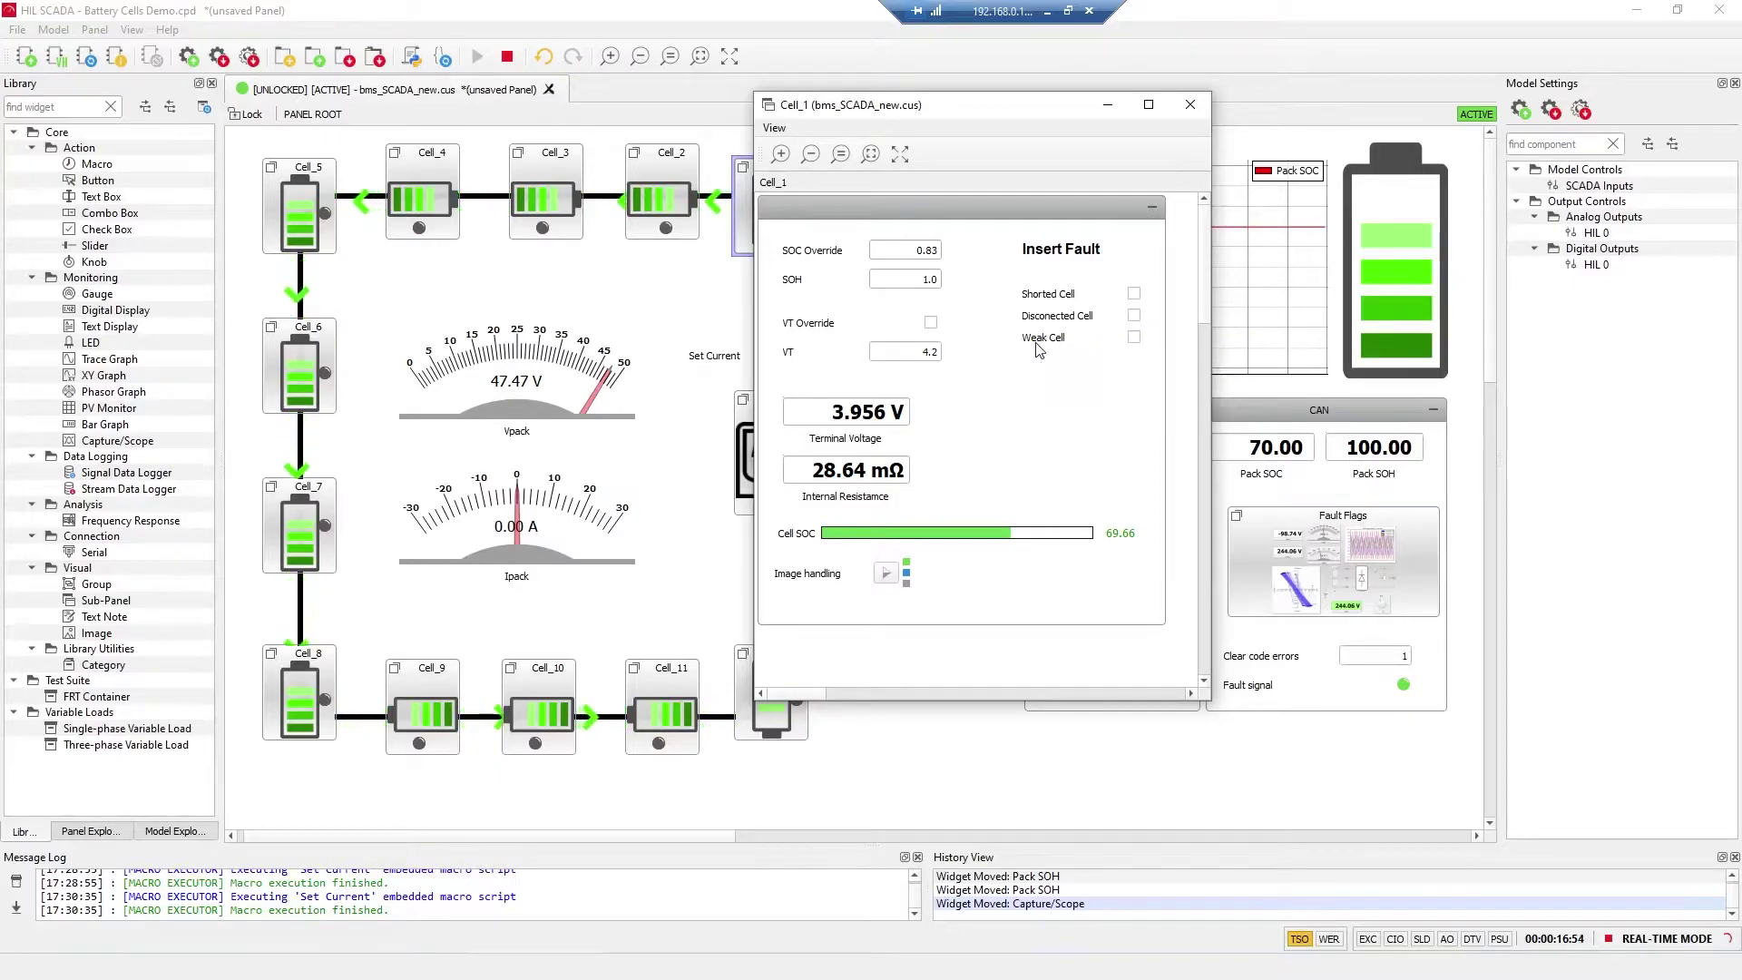
left_click(1190, 105)
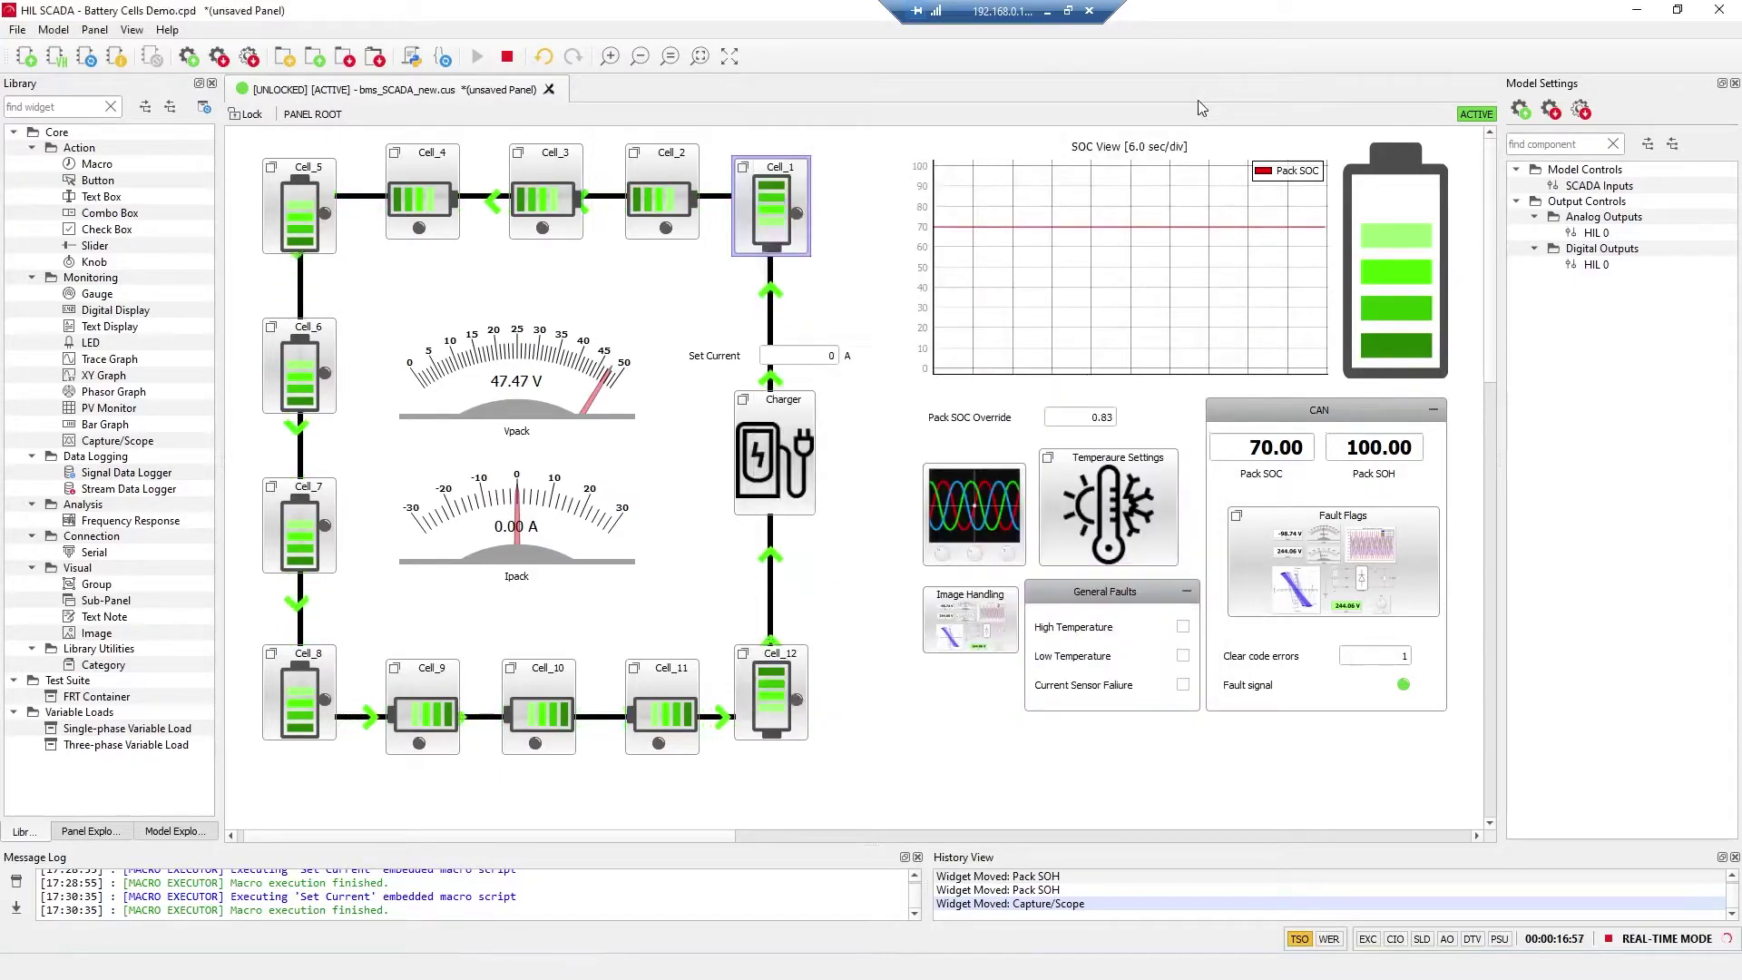
Set the Set Current value to 12 so Ipack reads 12.00 A
left_click(796, 363)
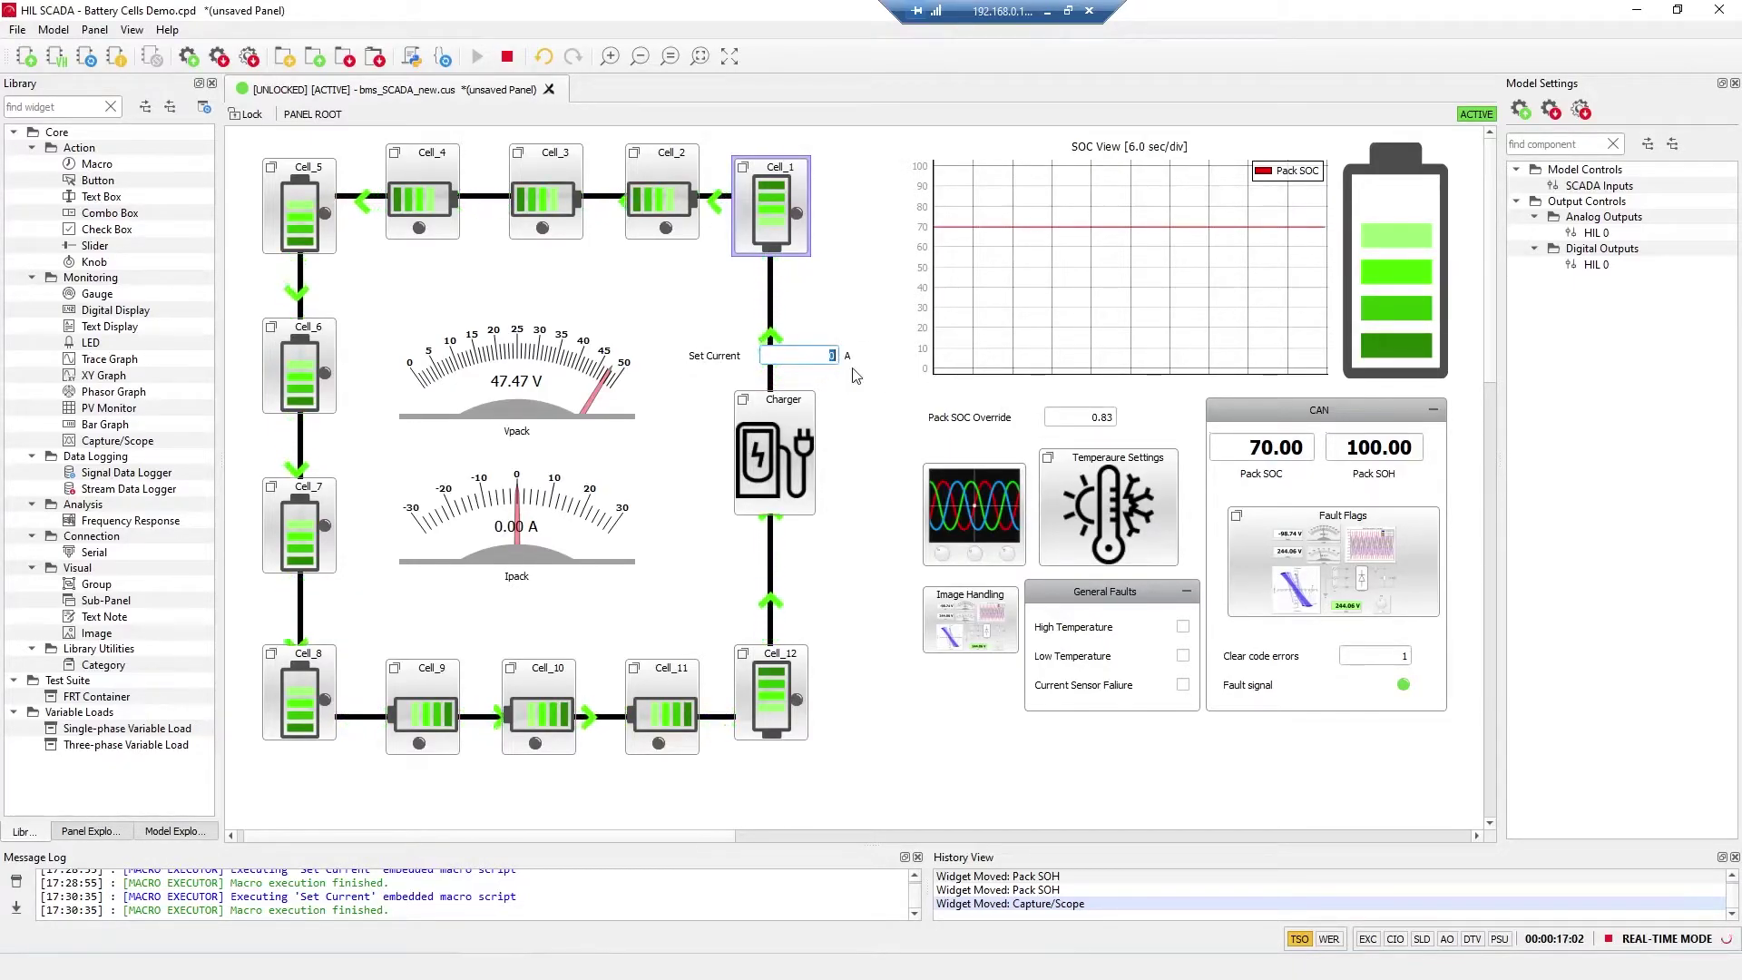
type("12")
key("Return")
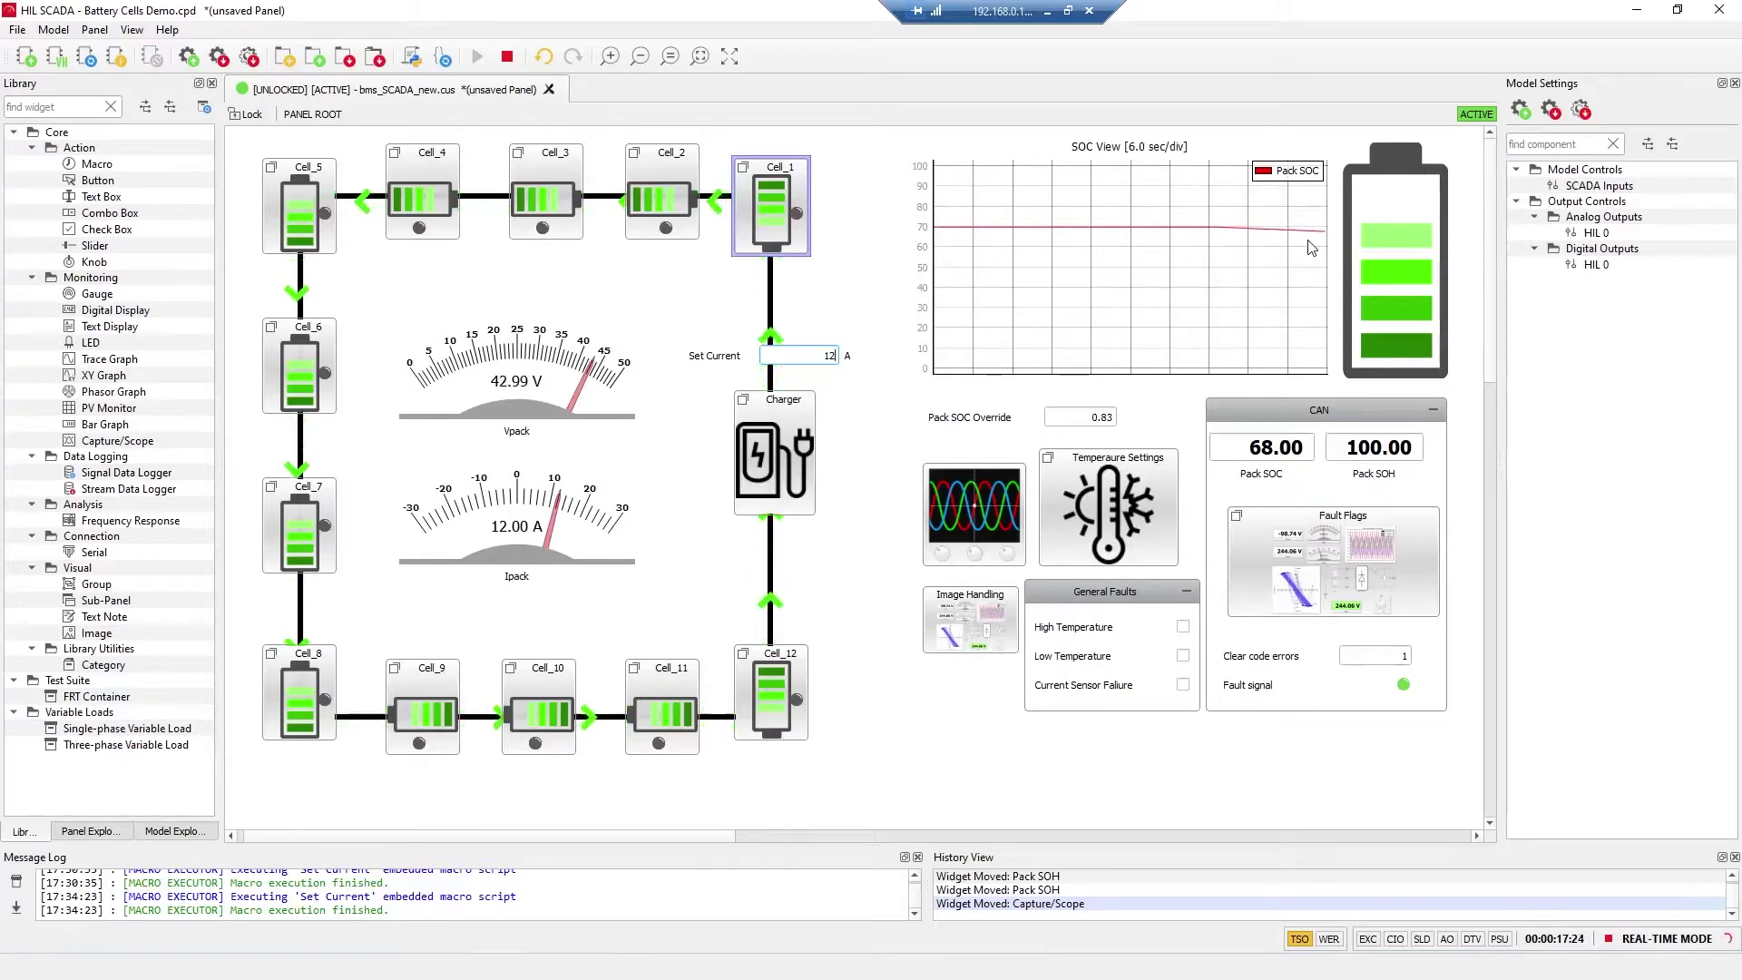
double_click(769, 467)
left_click_drag(461, 192, 461, 191)
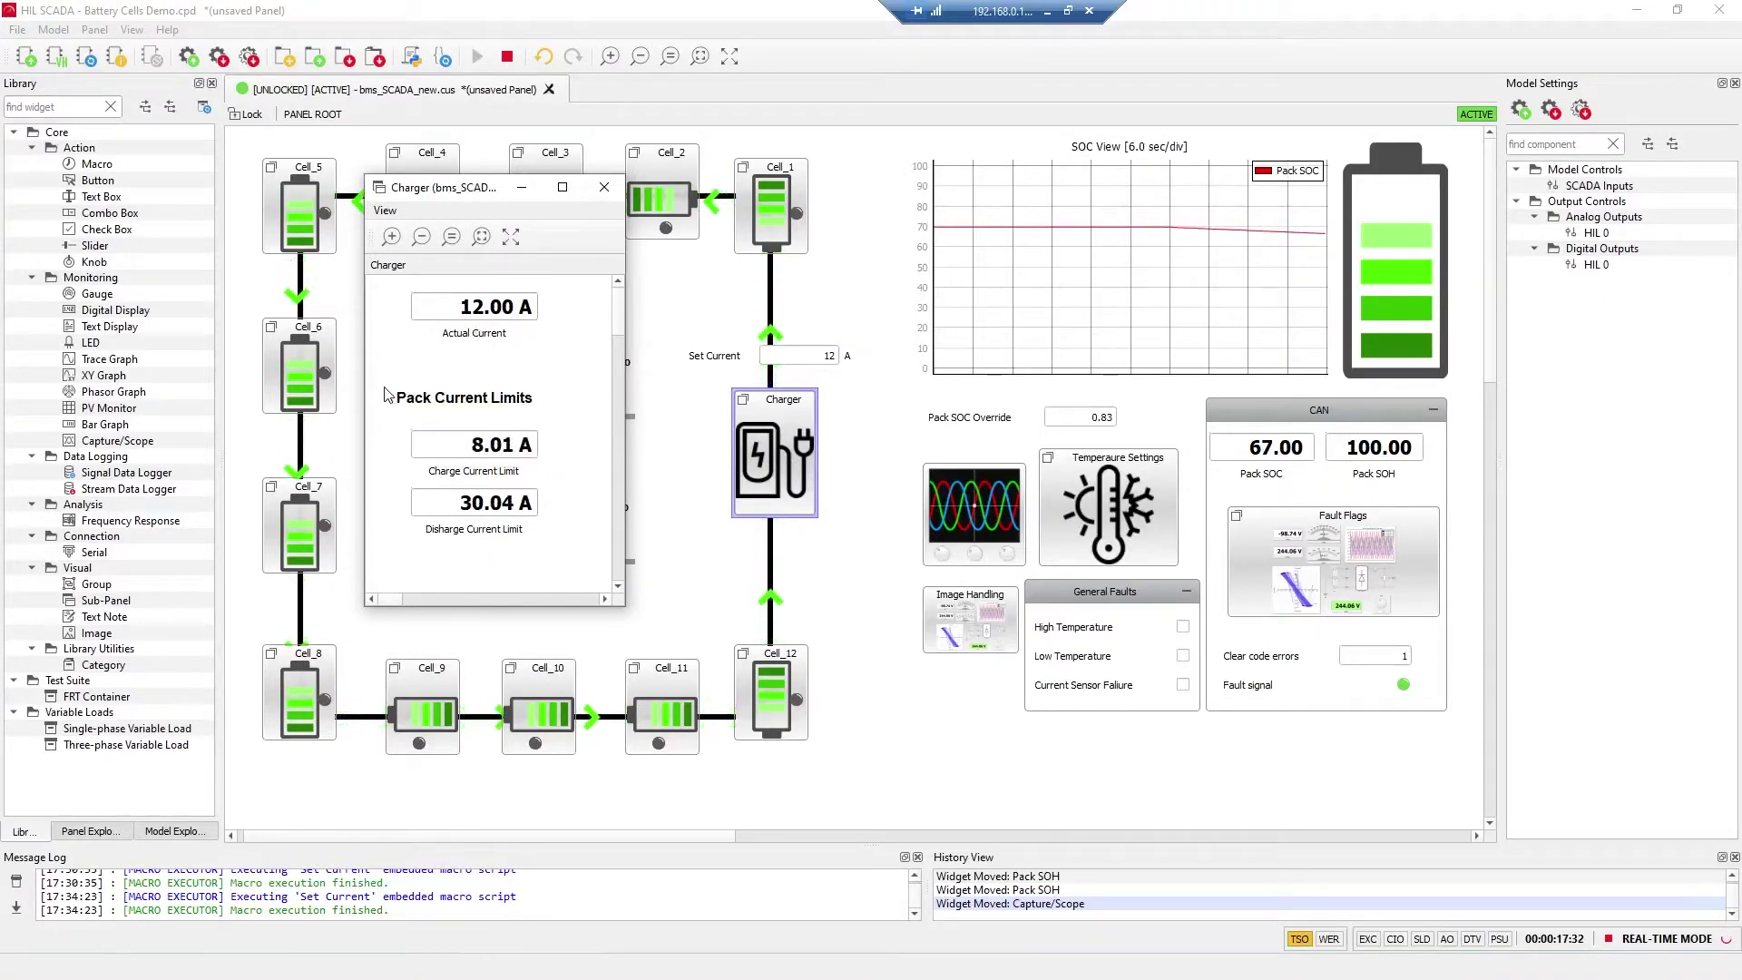
left_click(508, 454)
left_click_drag(592, 562, 471, 454)
left_click(547, 563)
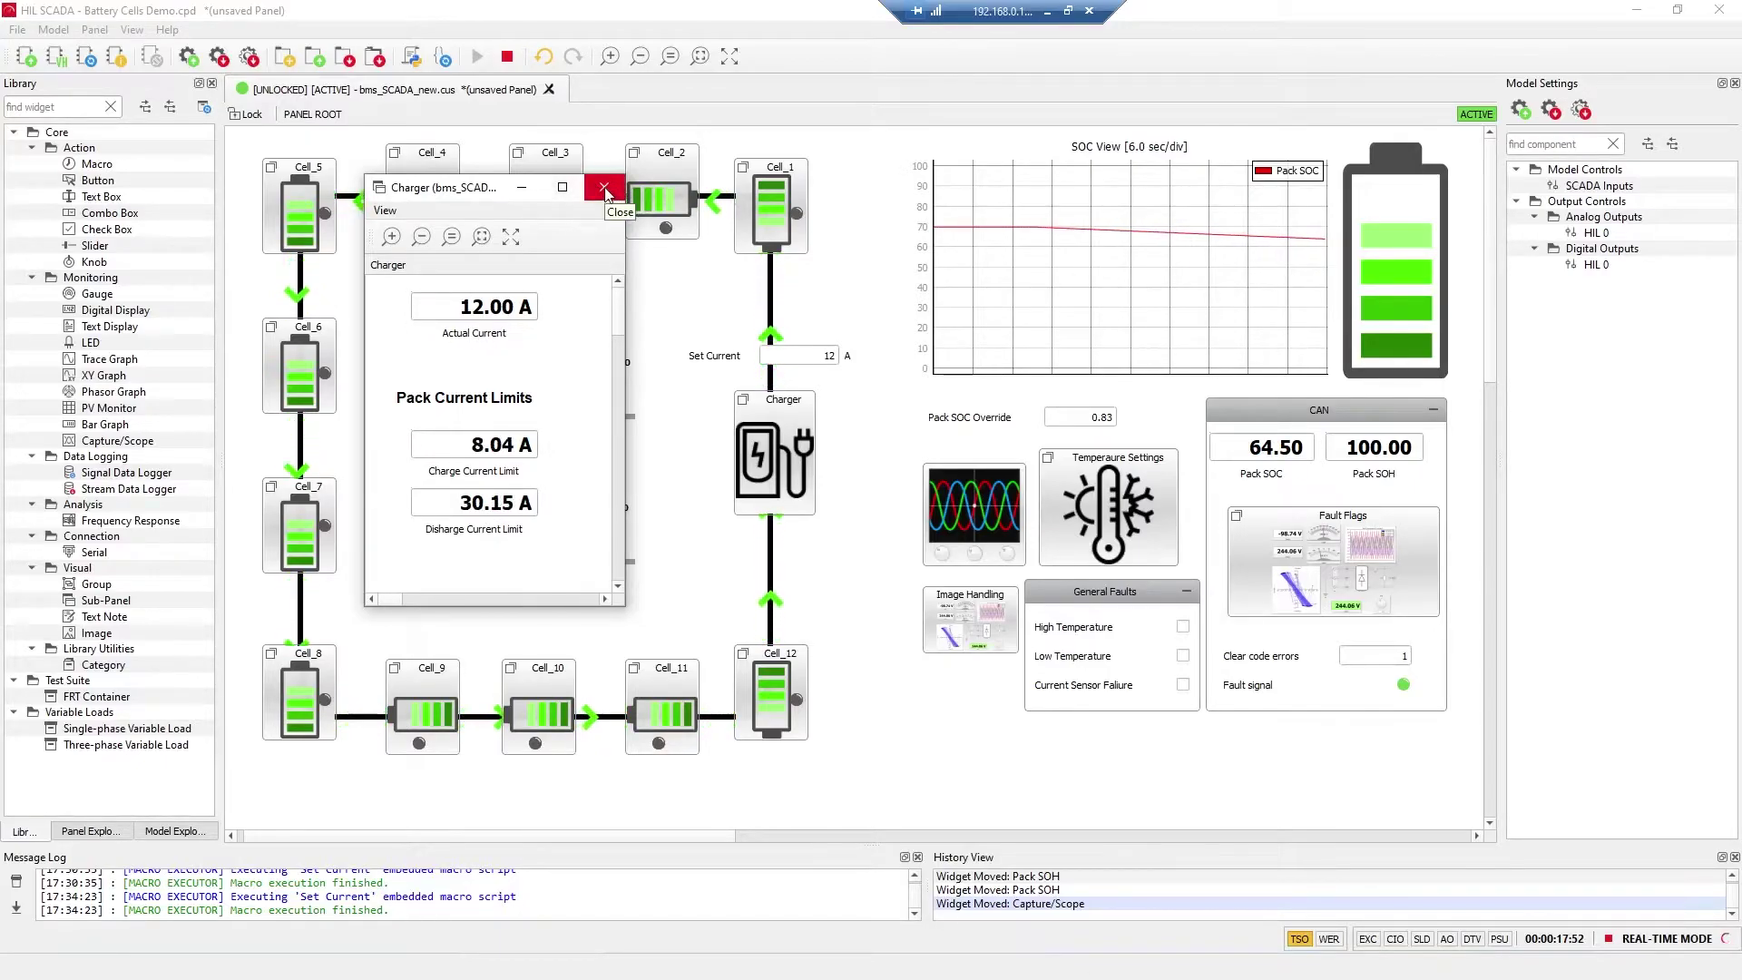
left_click(605, 188)
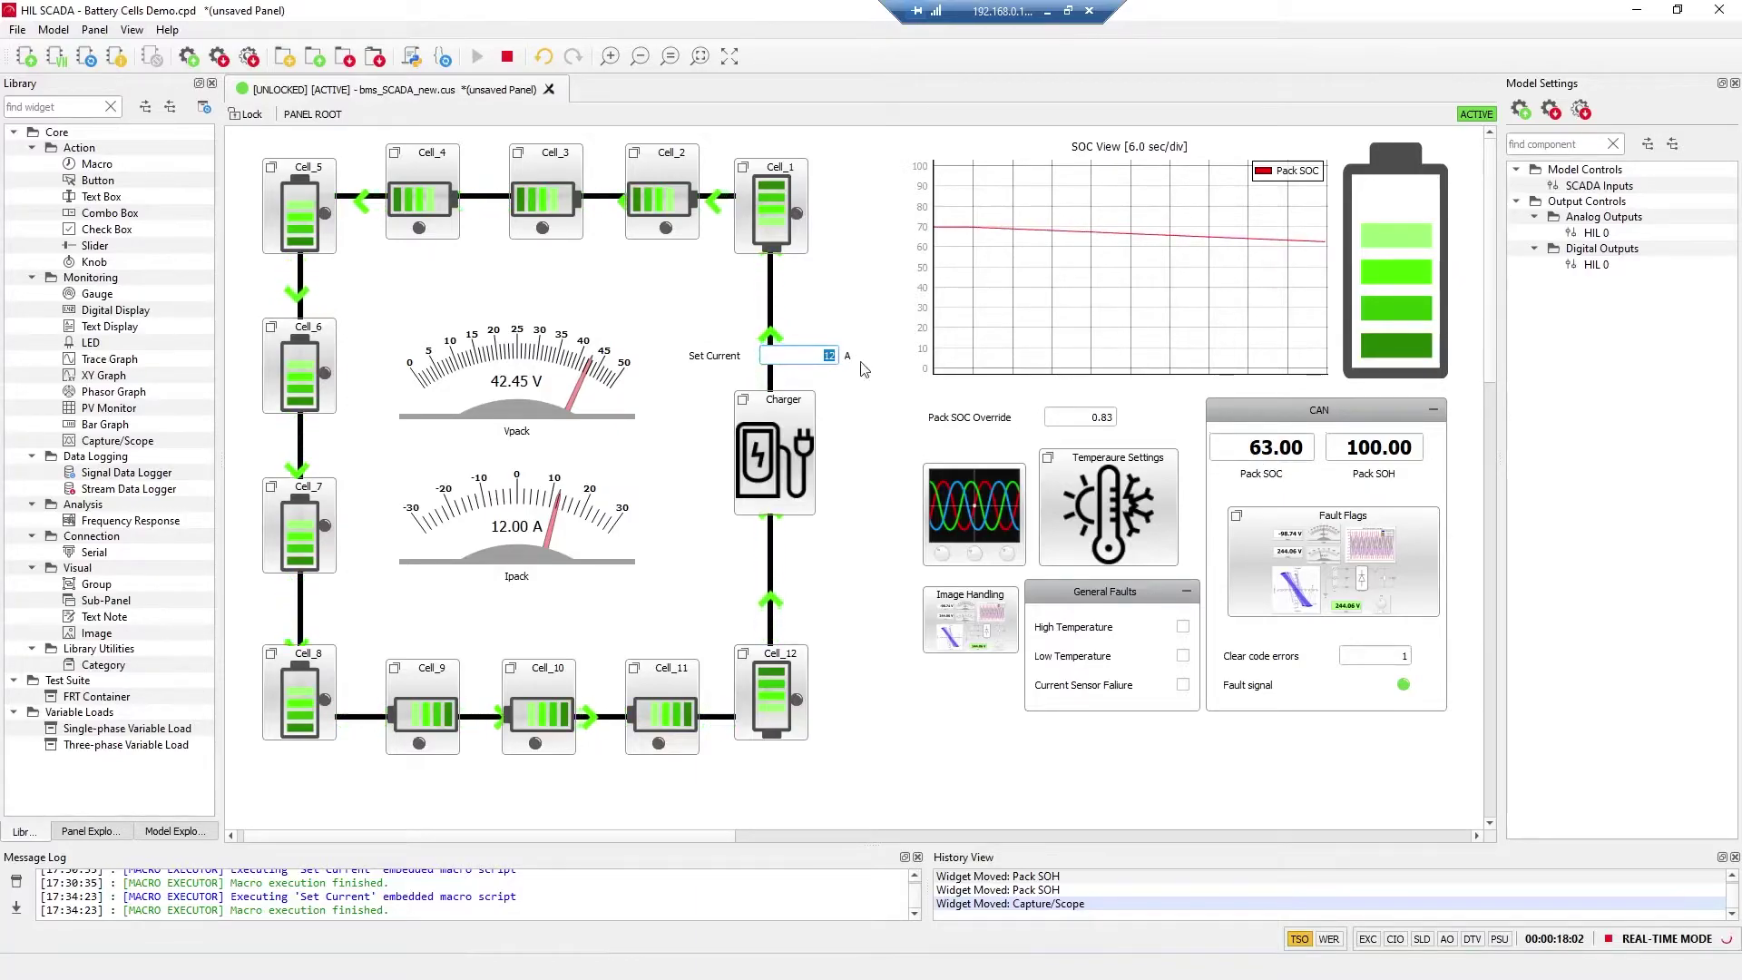
Change the Set Current from 12 to -2 A and inspect the Vpack and Ipack gauges
key("BackSpace")
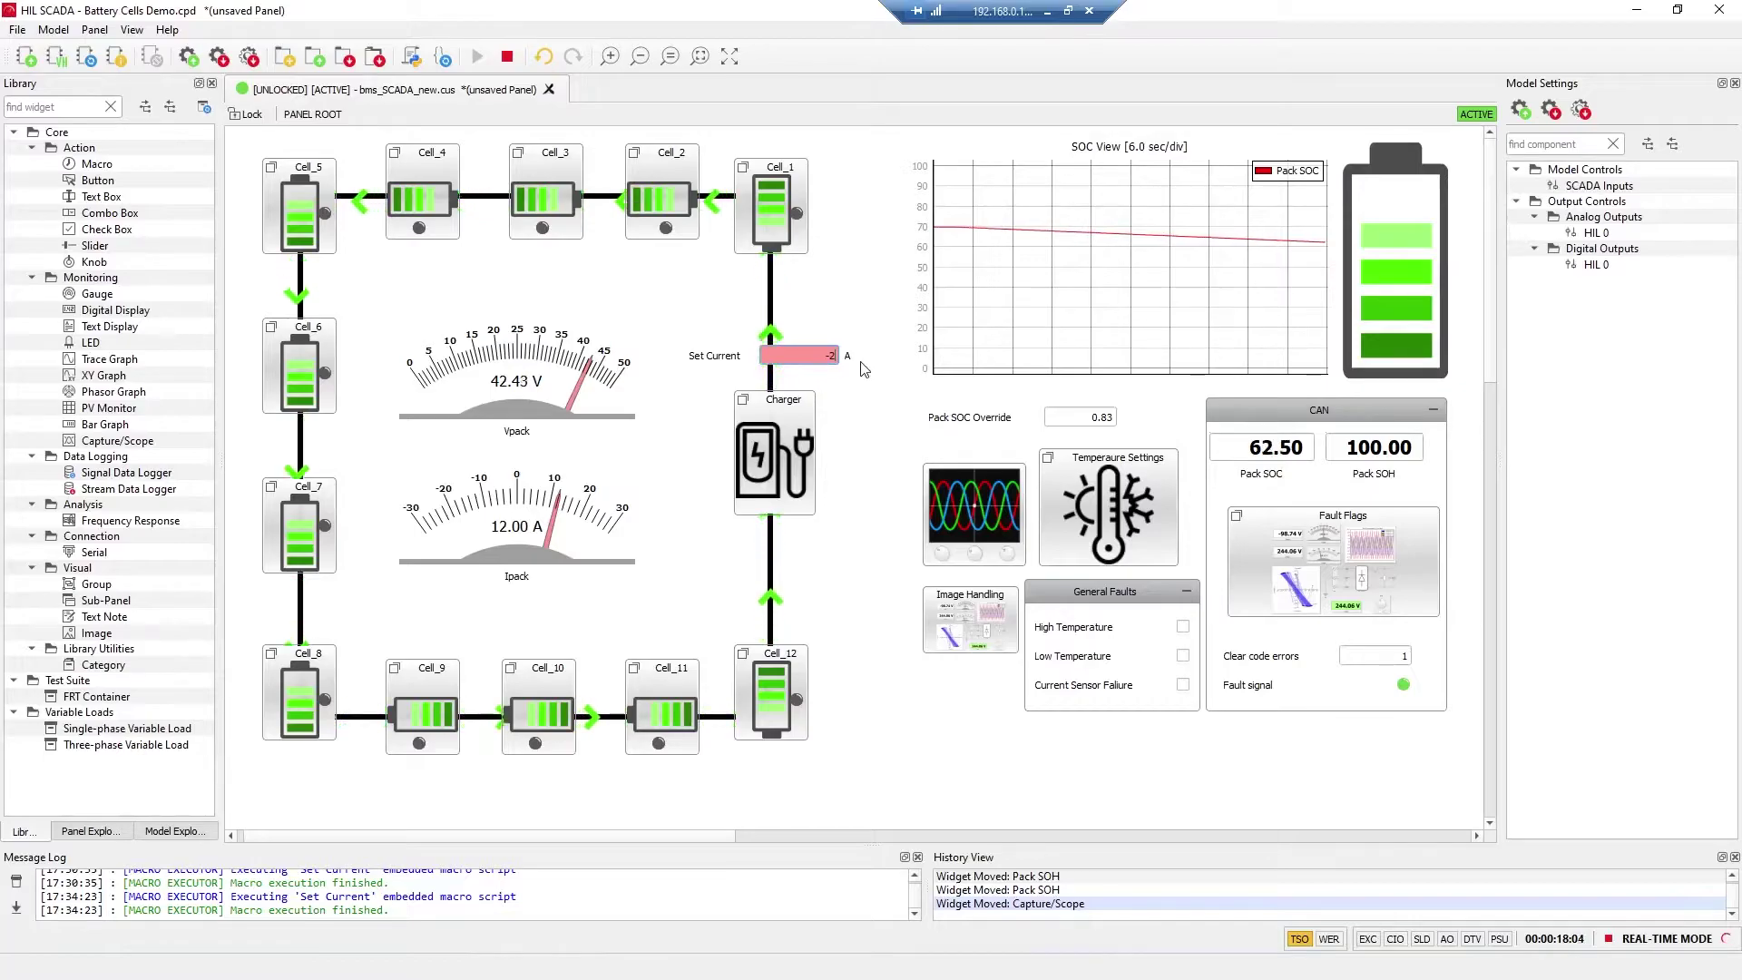
type("-2")
key("Return")
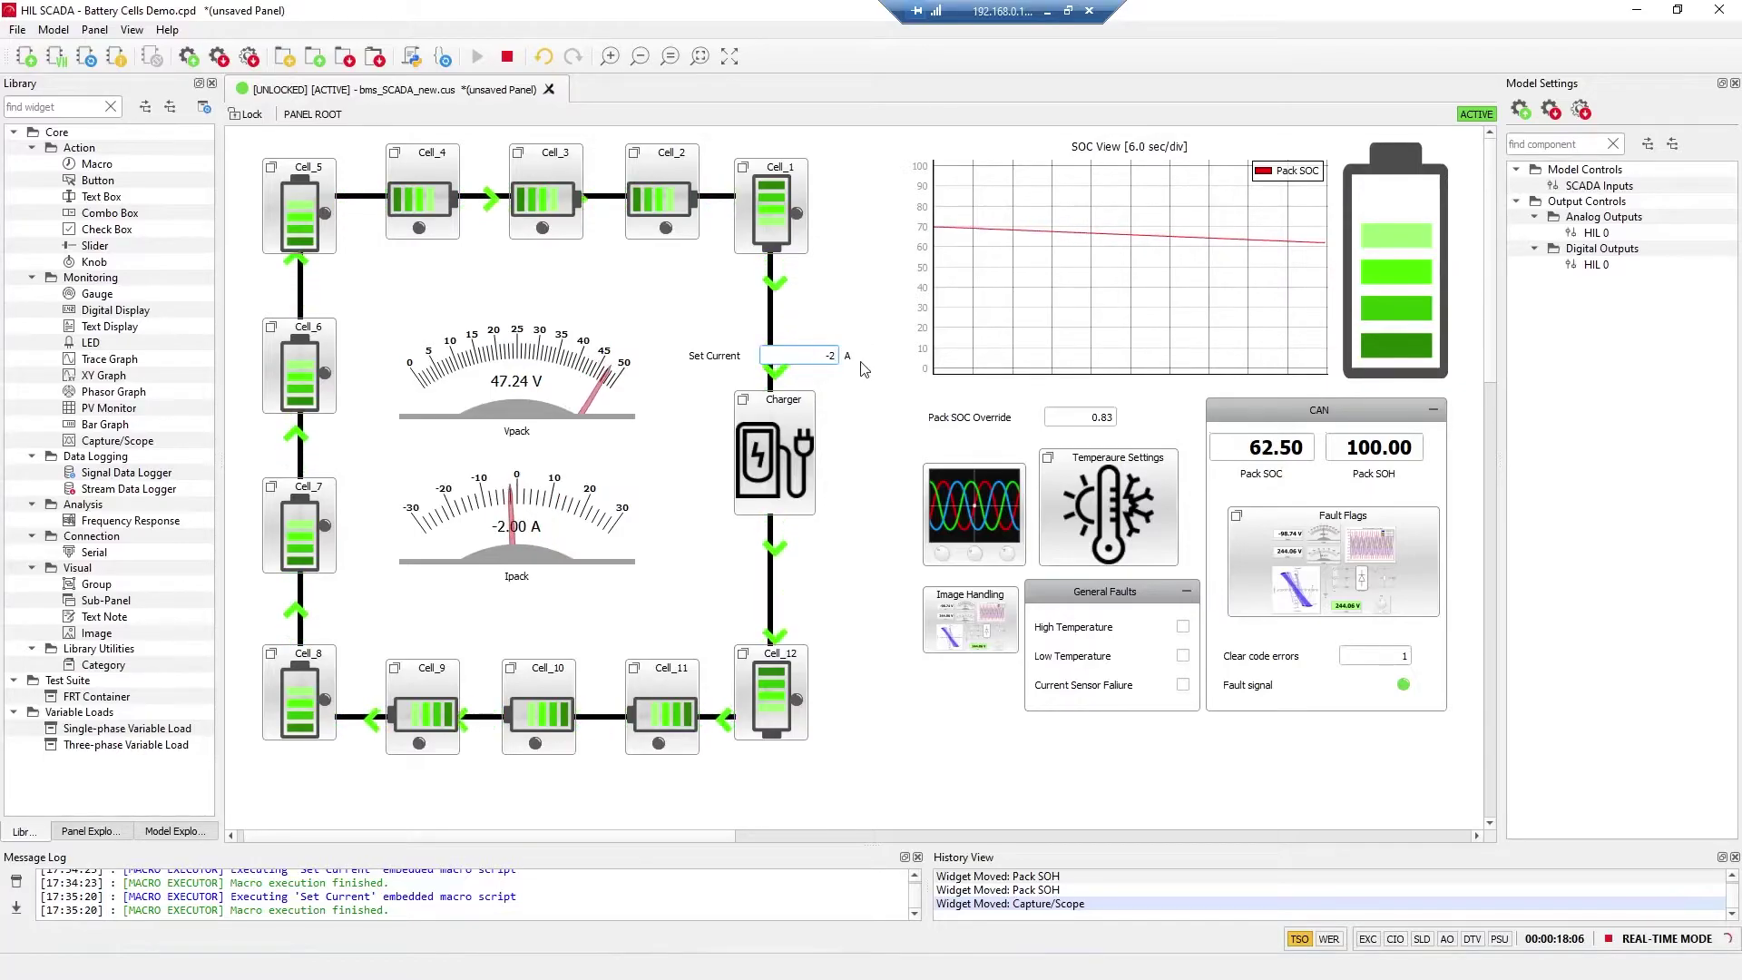
left_click(544, 374)
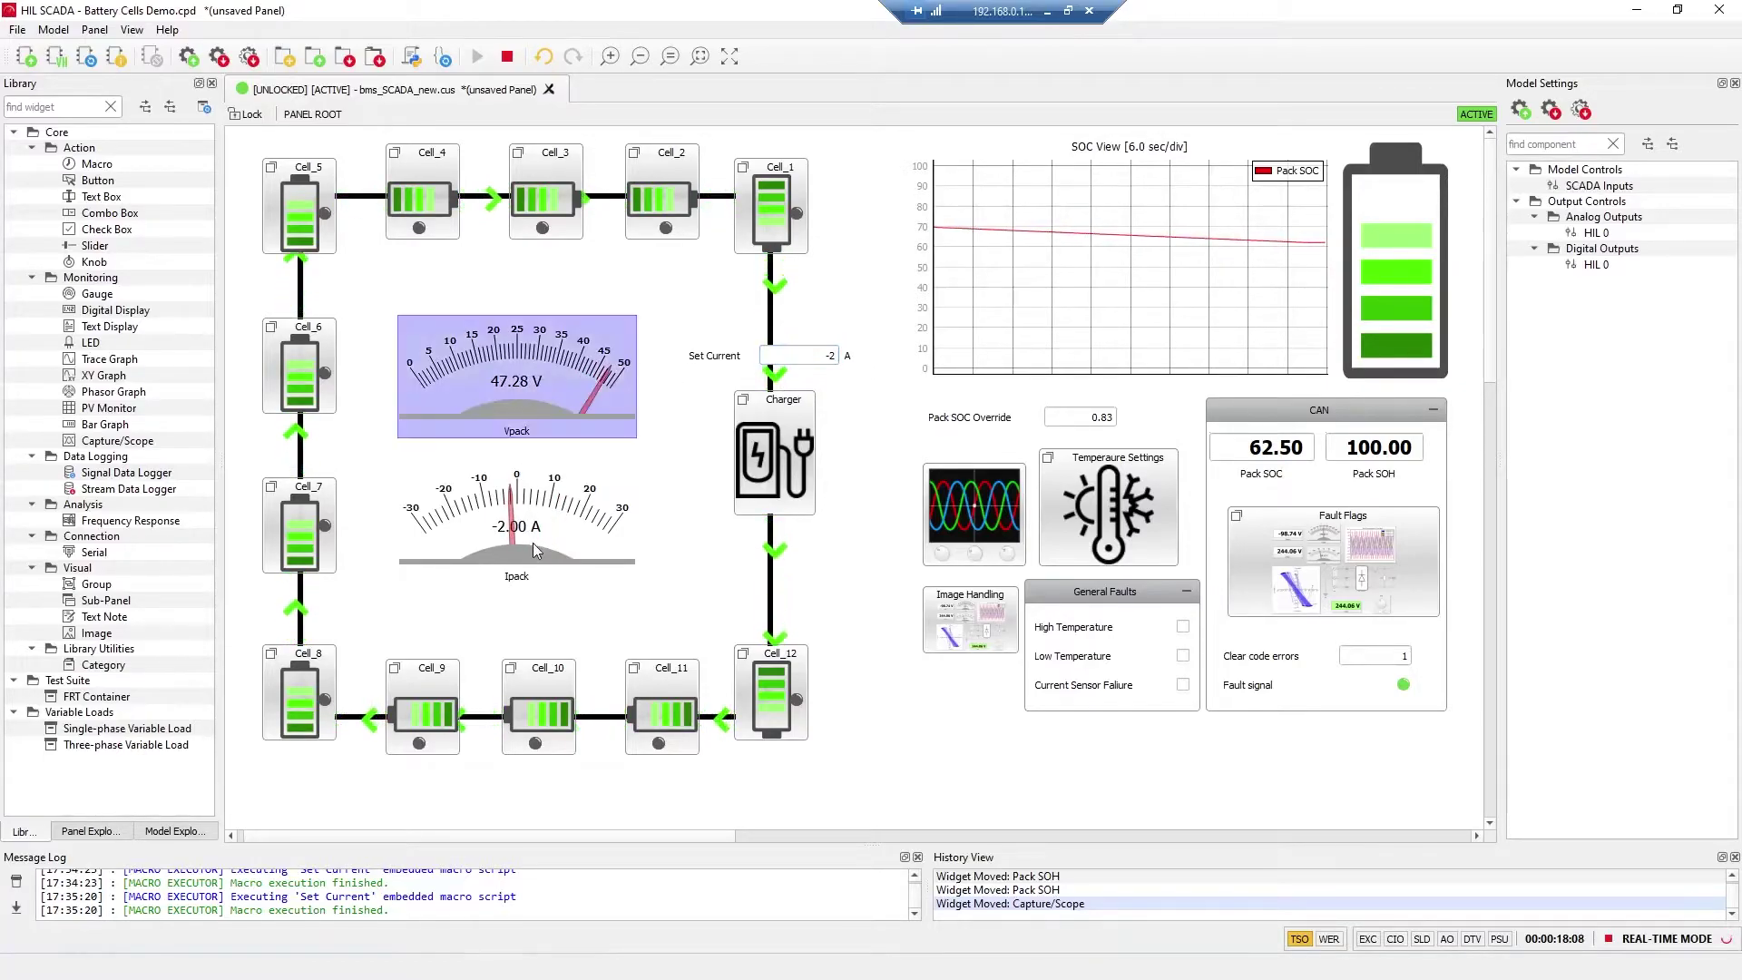
left_click(532, 542)
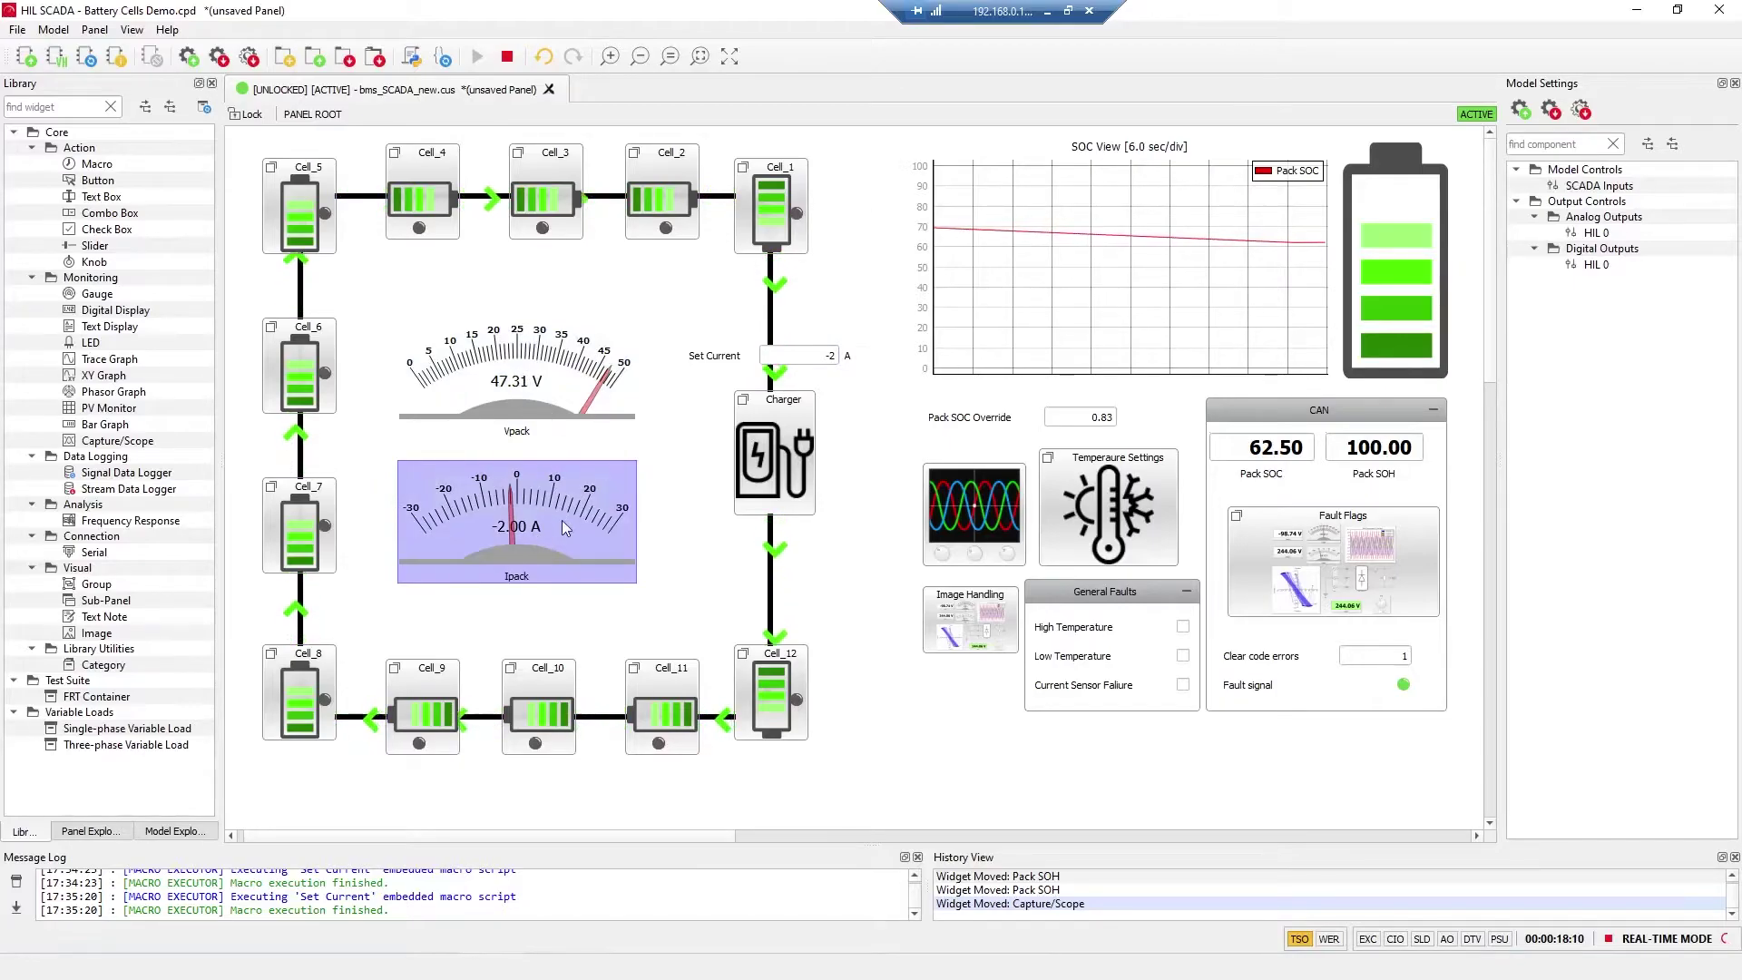
left_click(563, 395)
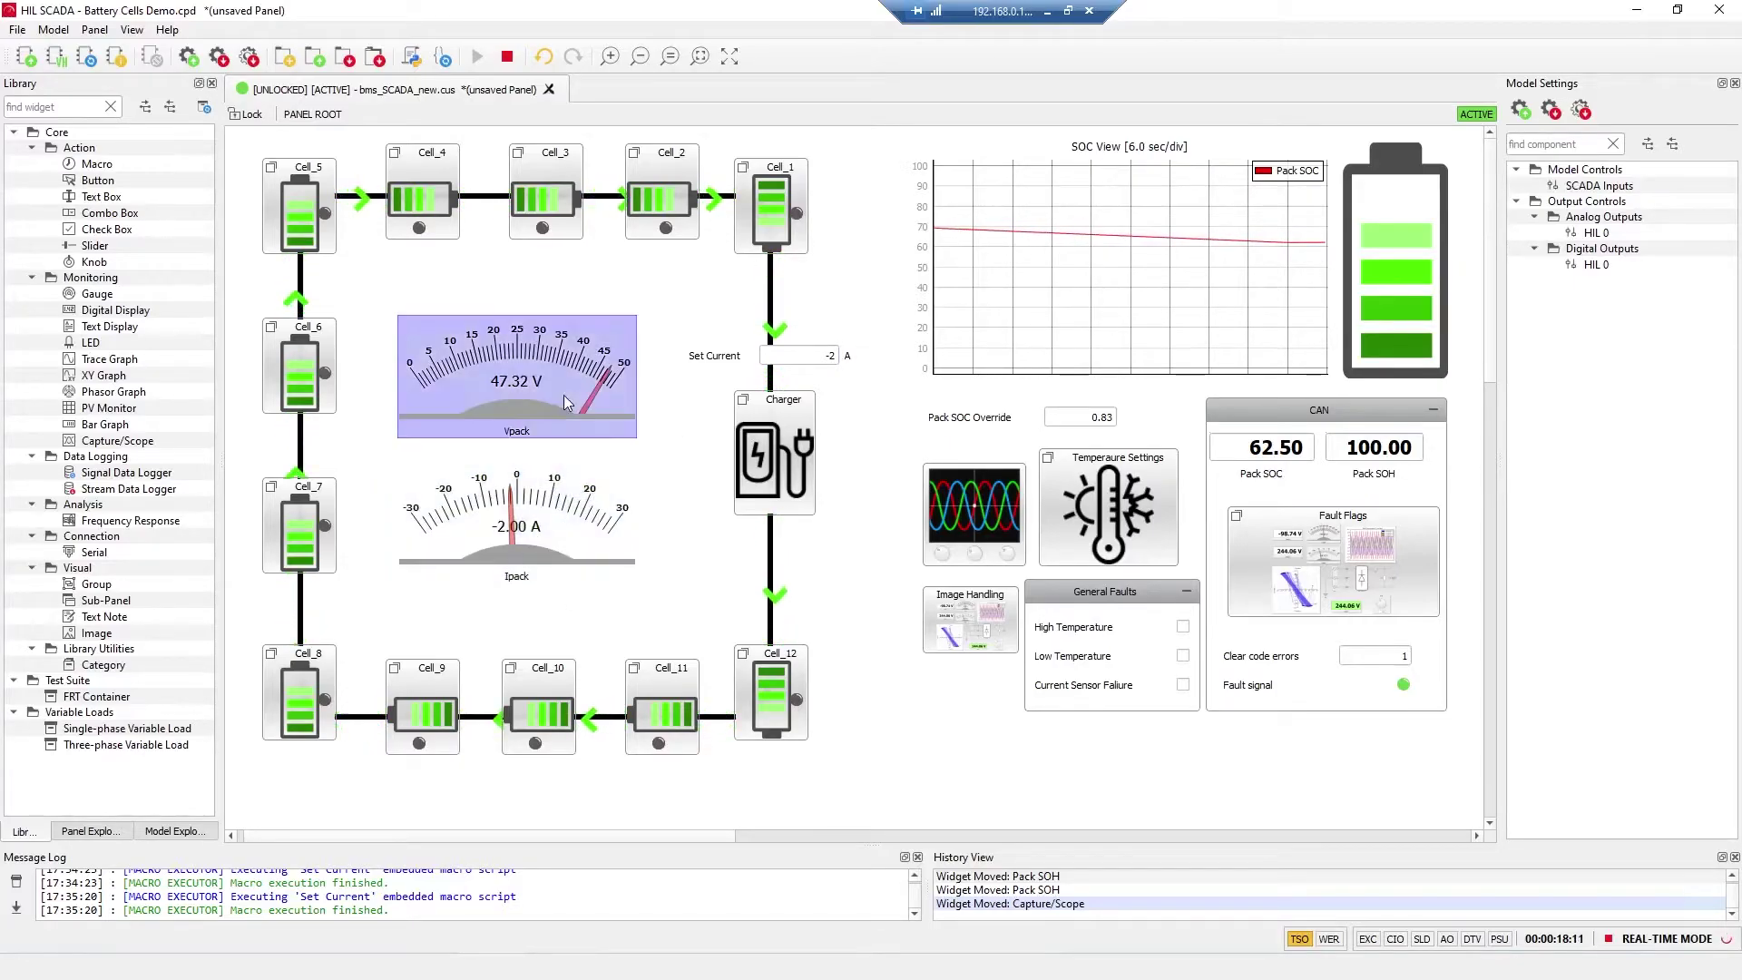
left_click(585, 531)
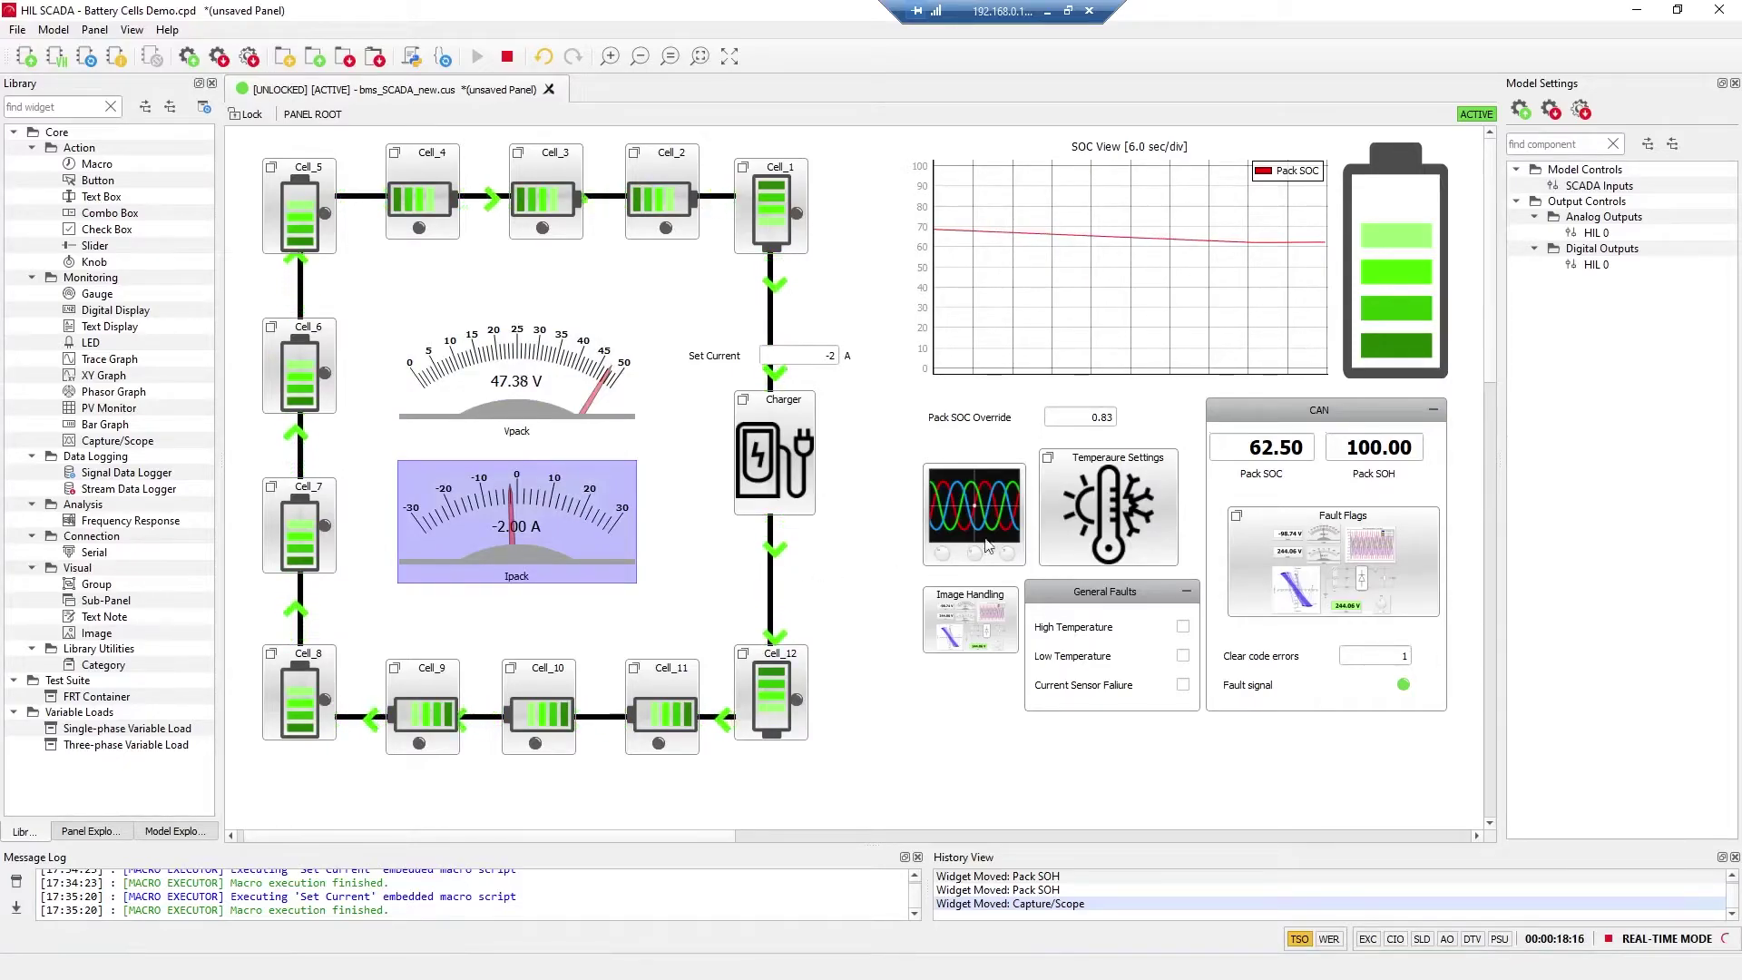
Inject the High Temperature fault until the reading hits 57.00, then clear it and close Temperature Settings
double_click(1084, 513)
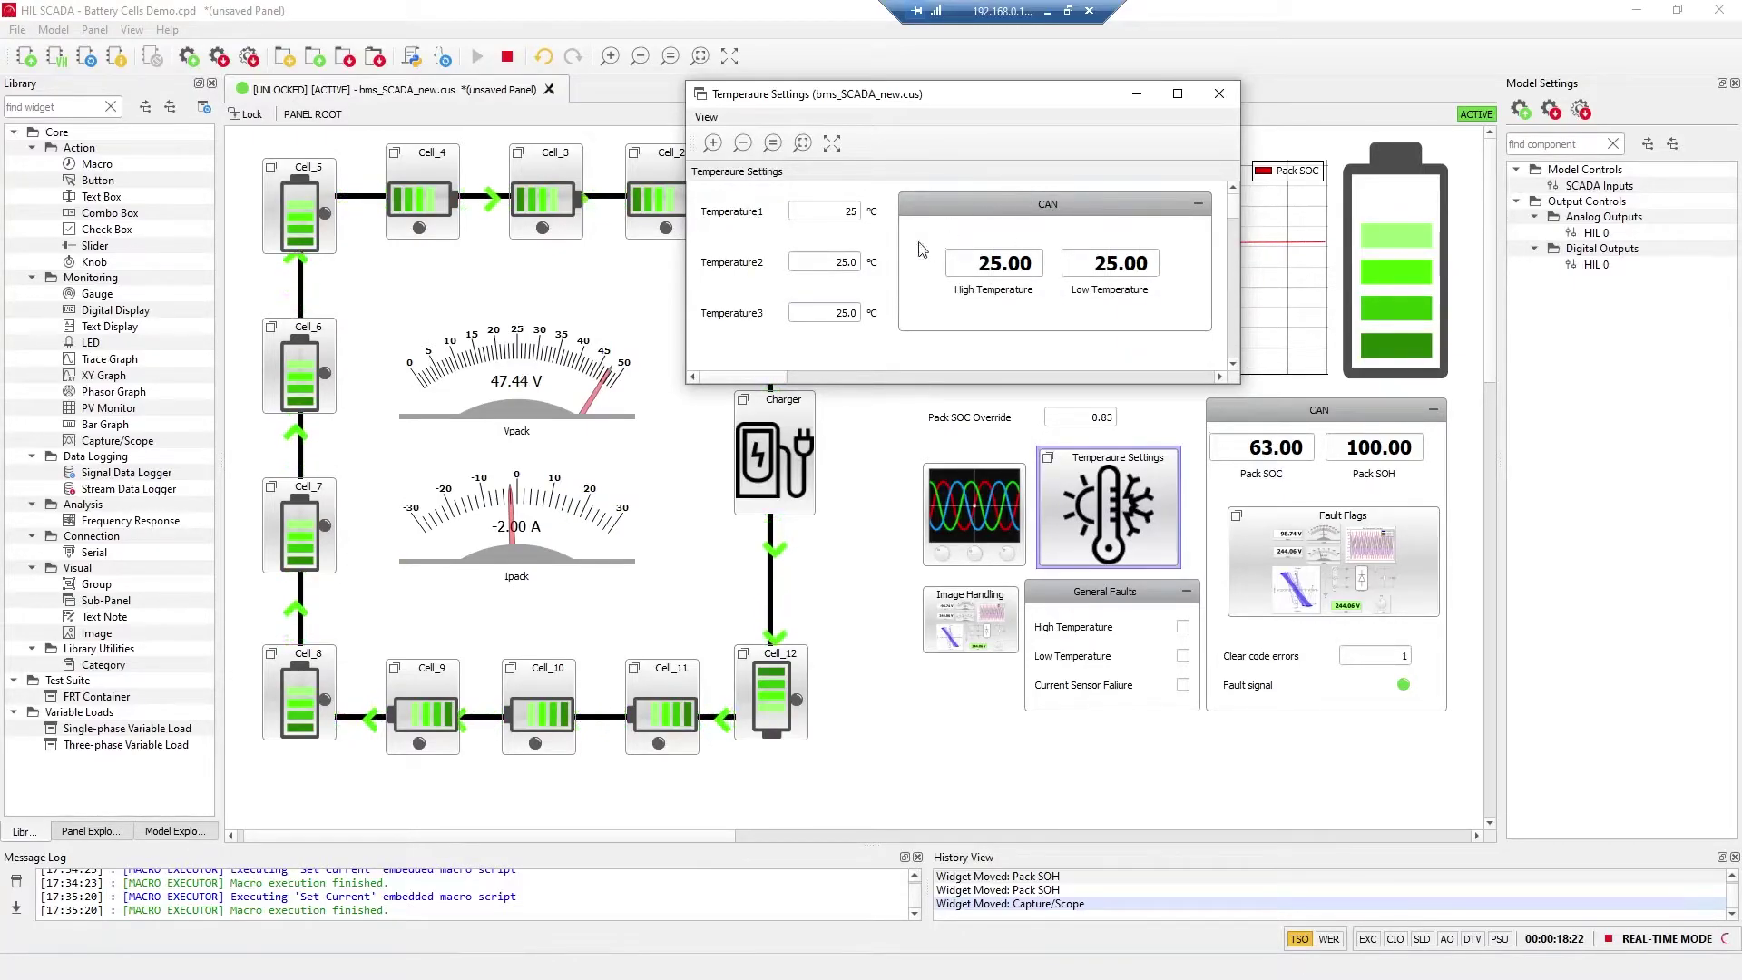
left_click(1014, 289)
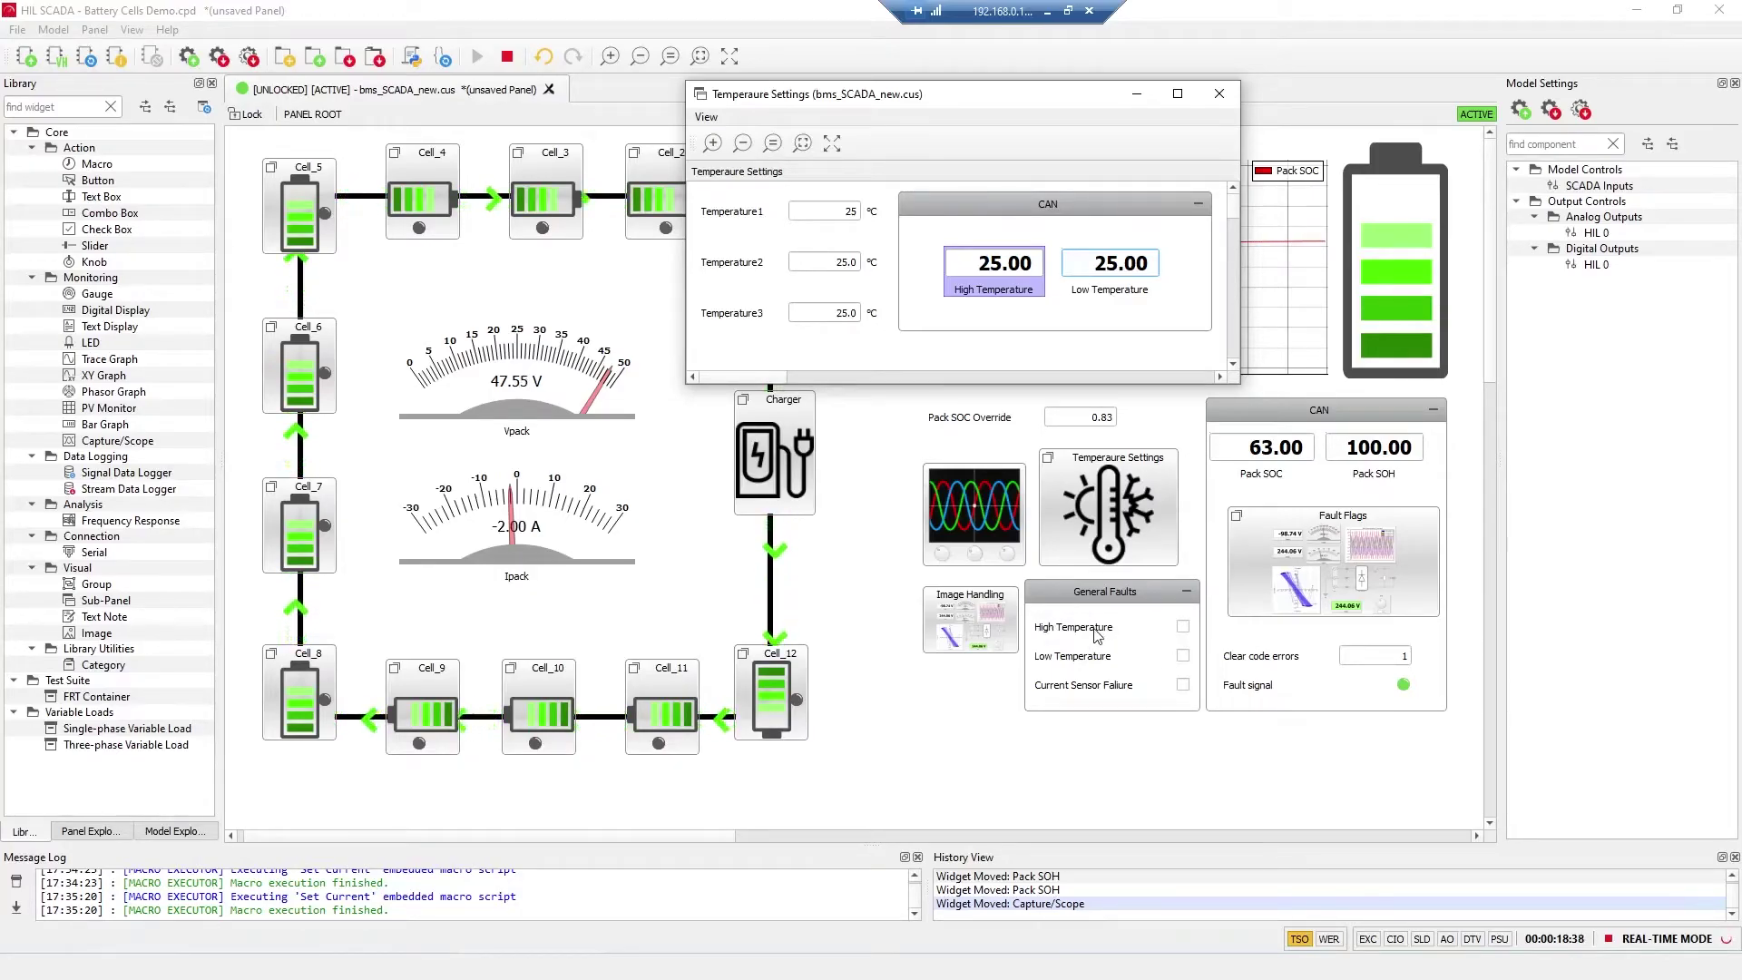
left_click(1183, 635)
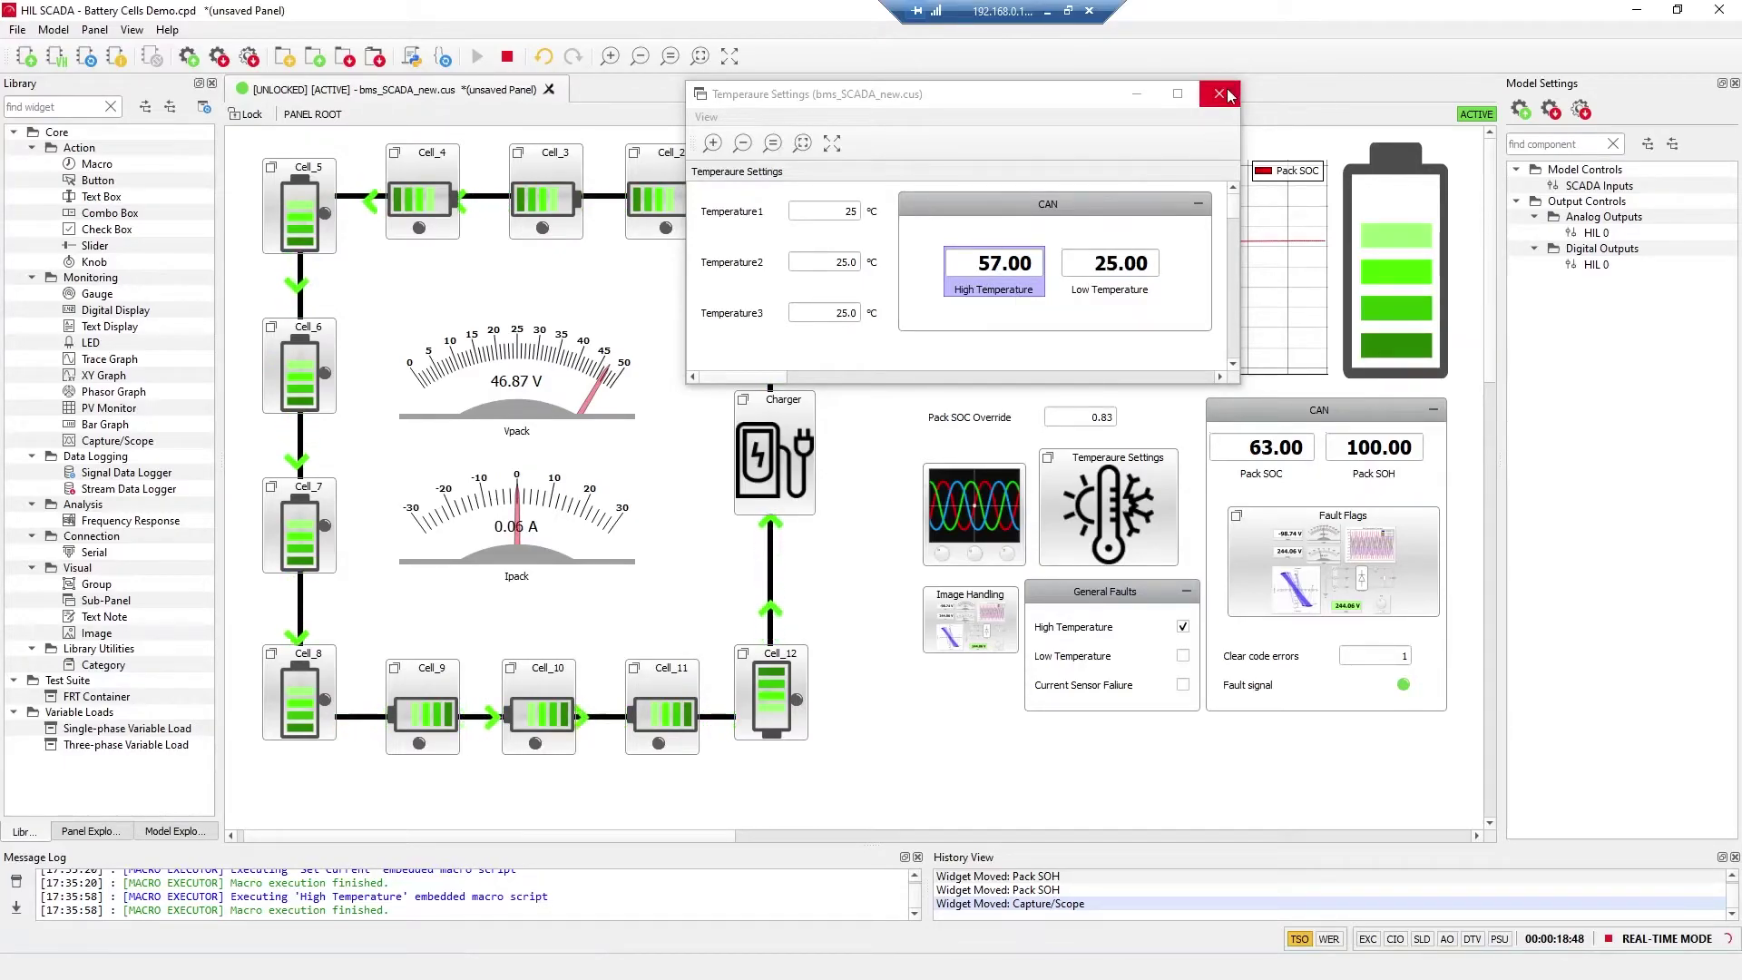
left_click(1182, 626)
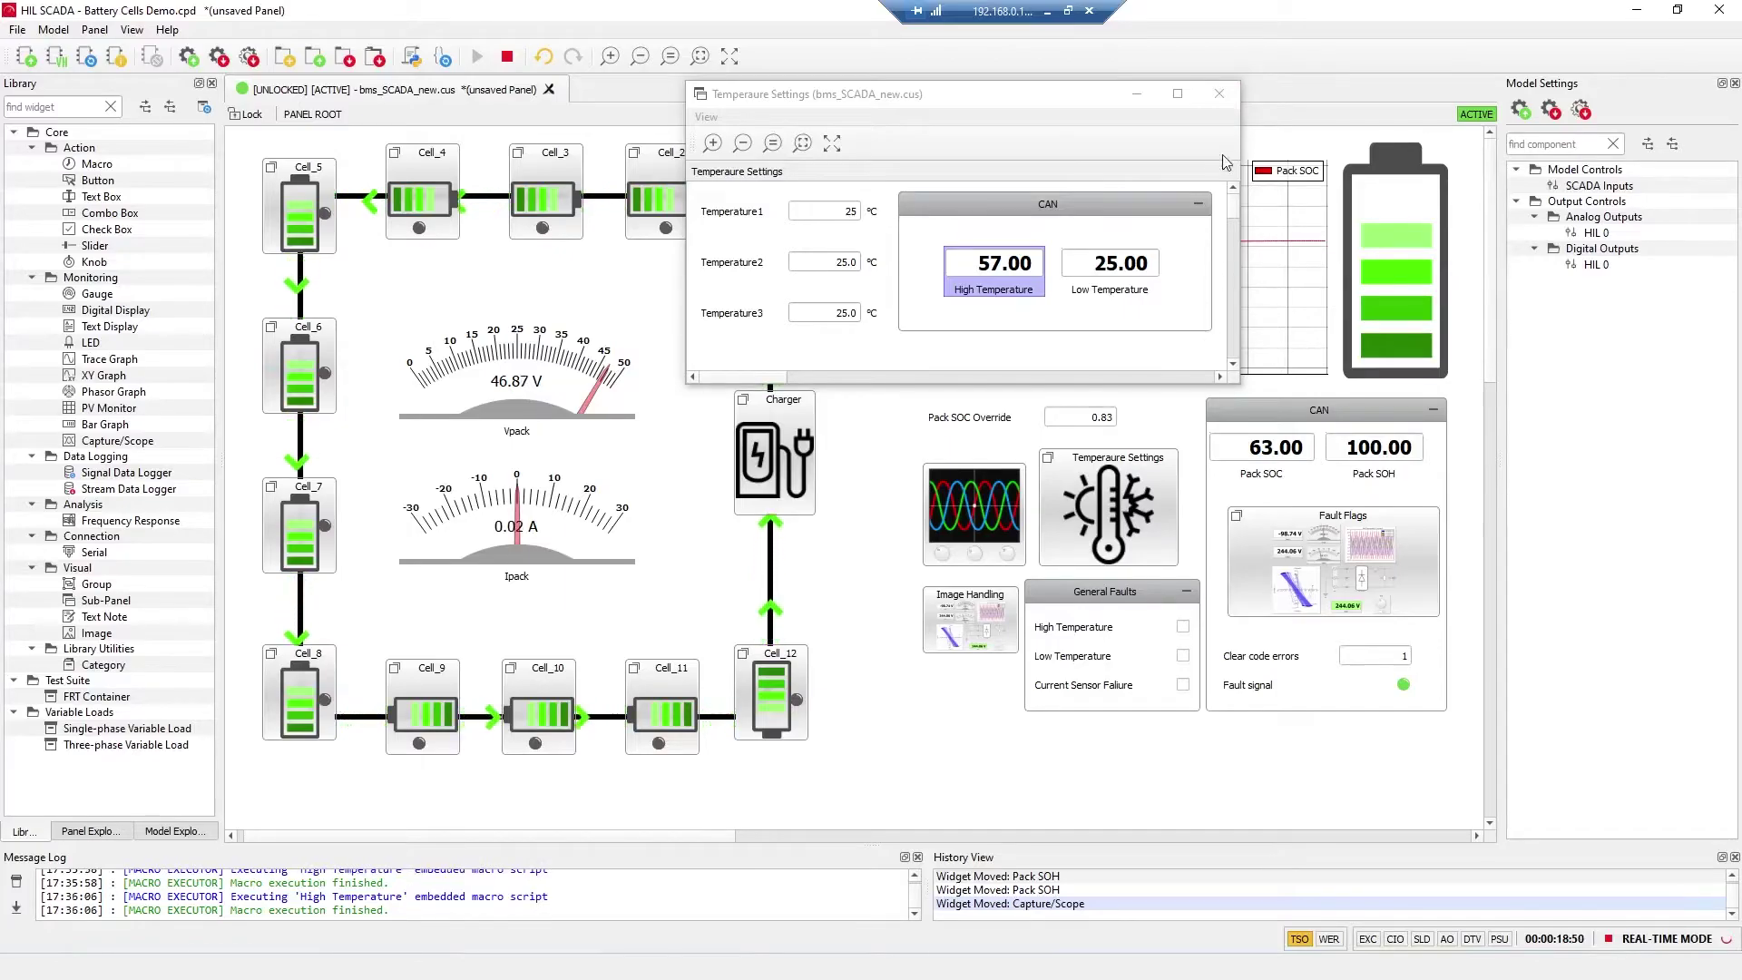
left_click(1218, 93)
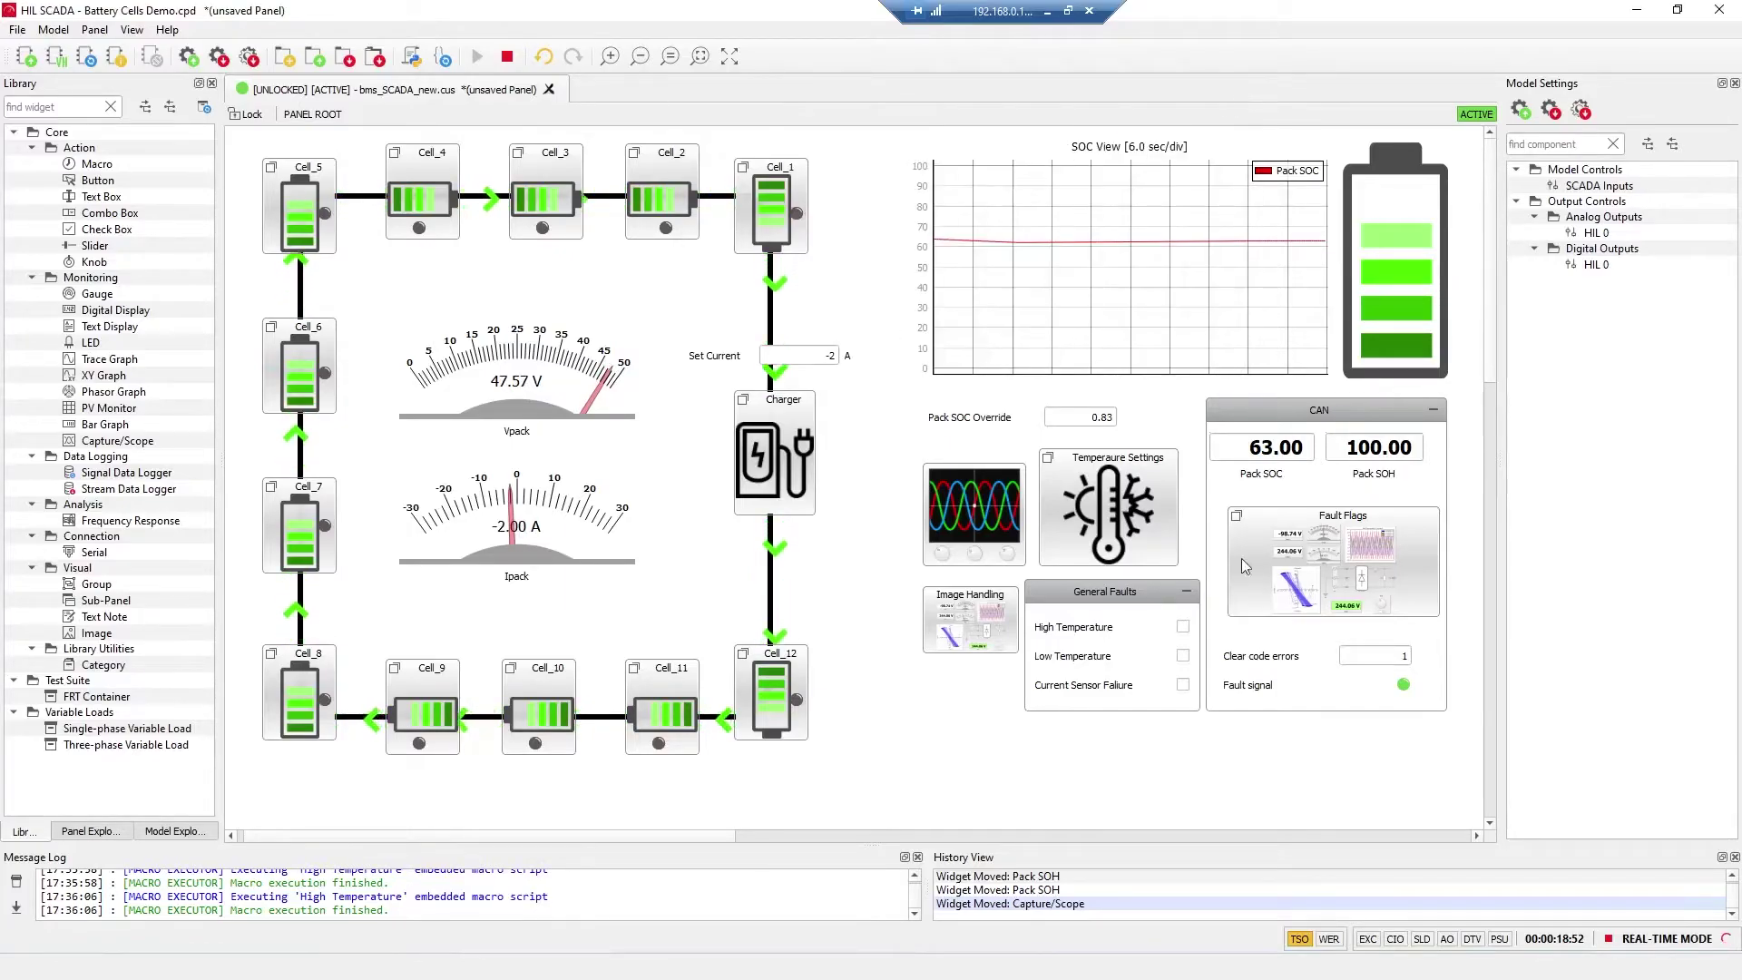
double_click(1321, 548)
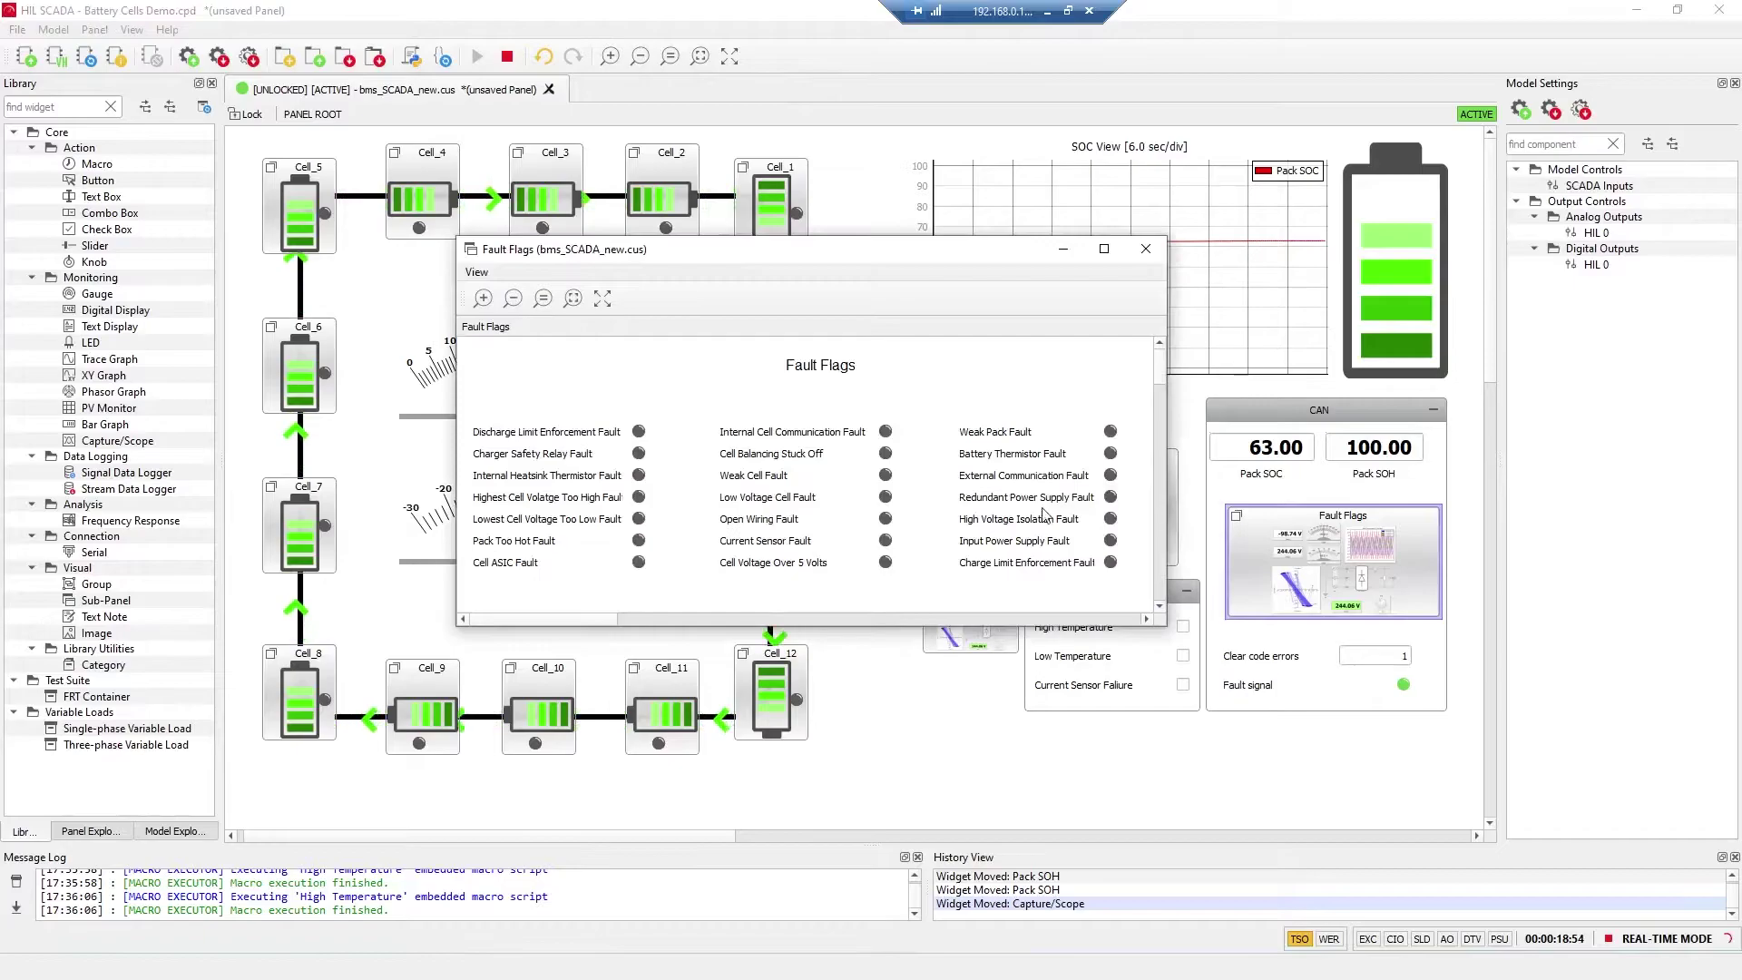
left_click(1146, 249)
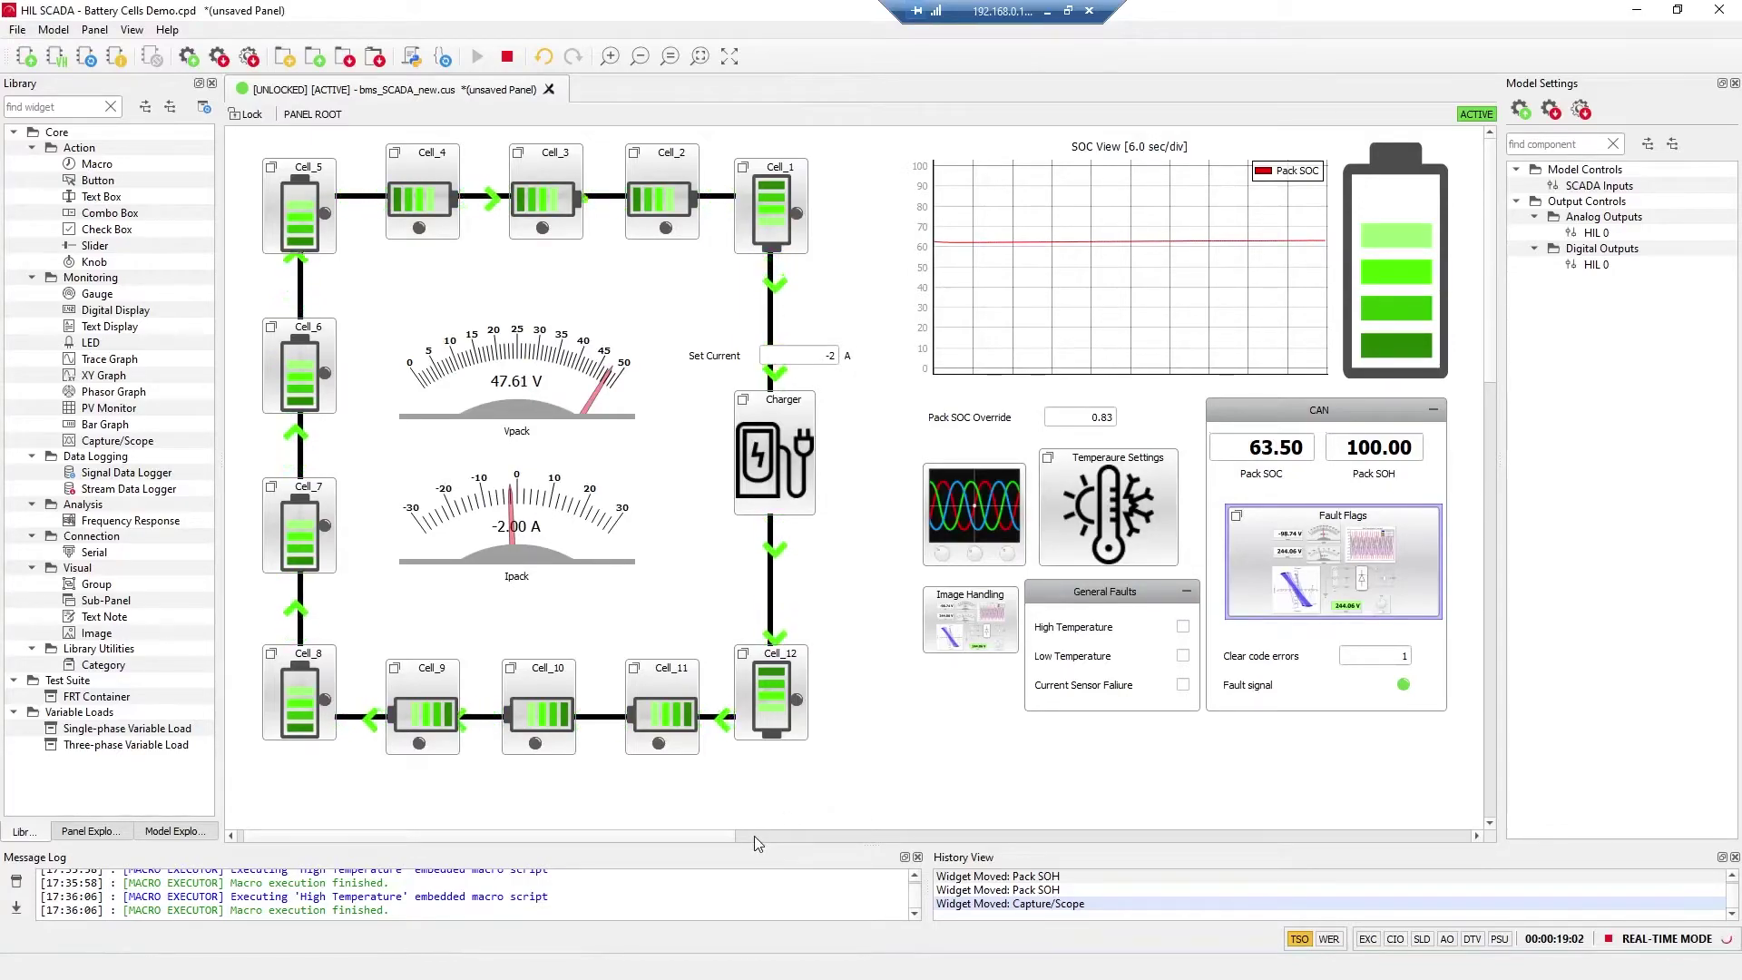
Switch to Orion JR 2 and view Live Cell Data, with cells near 3.975 V
key("alt+Tab")
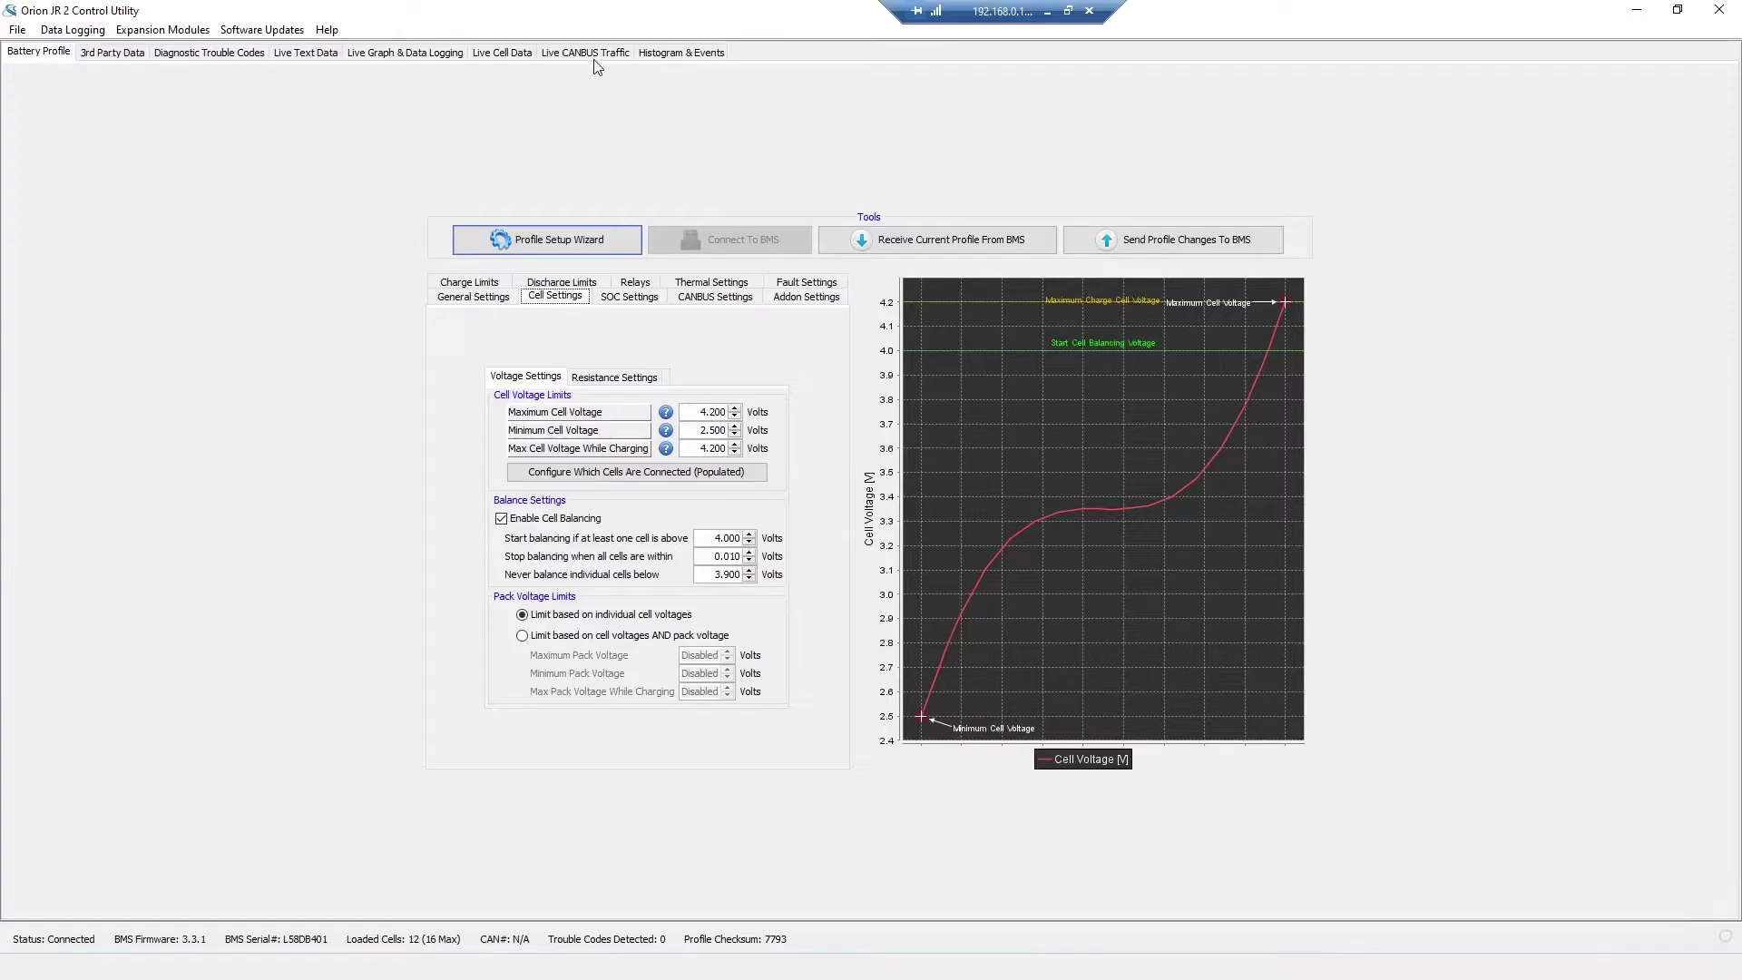
left_click(506, 55)
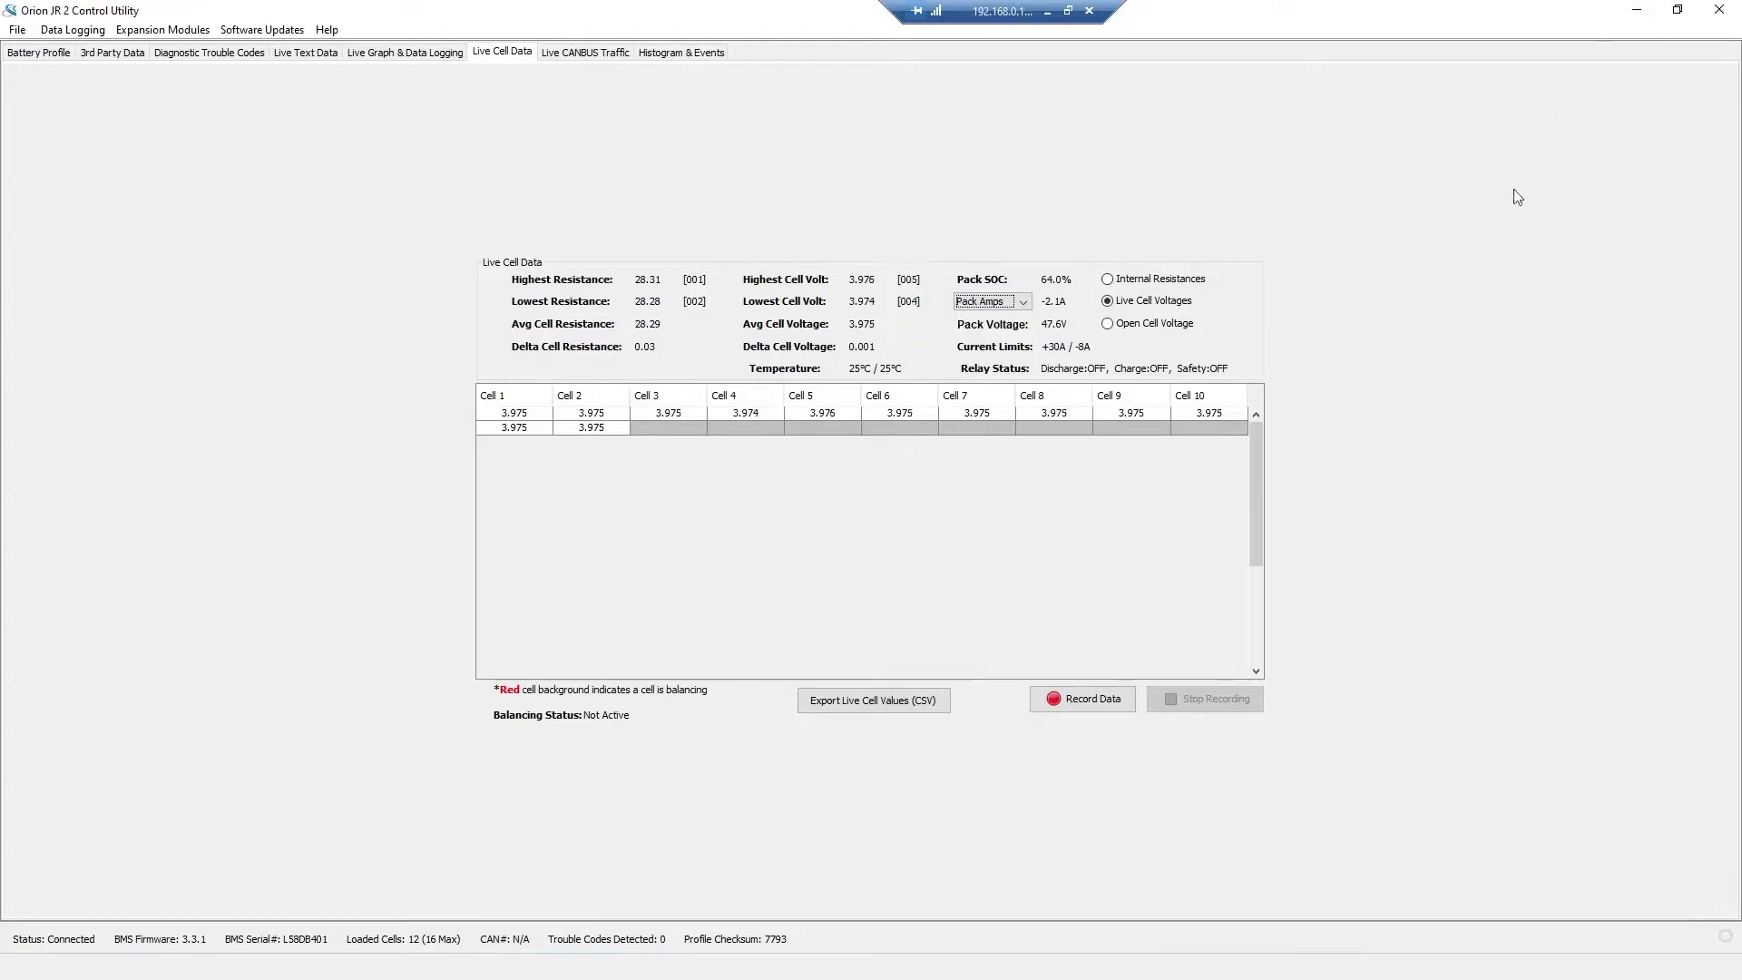
left_click(1636, 11)
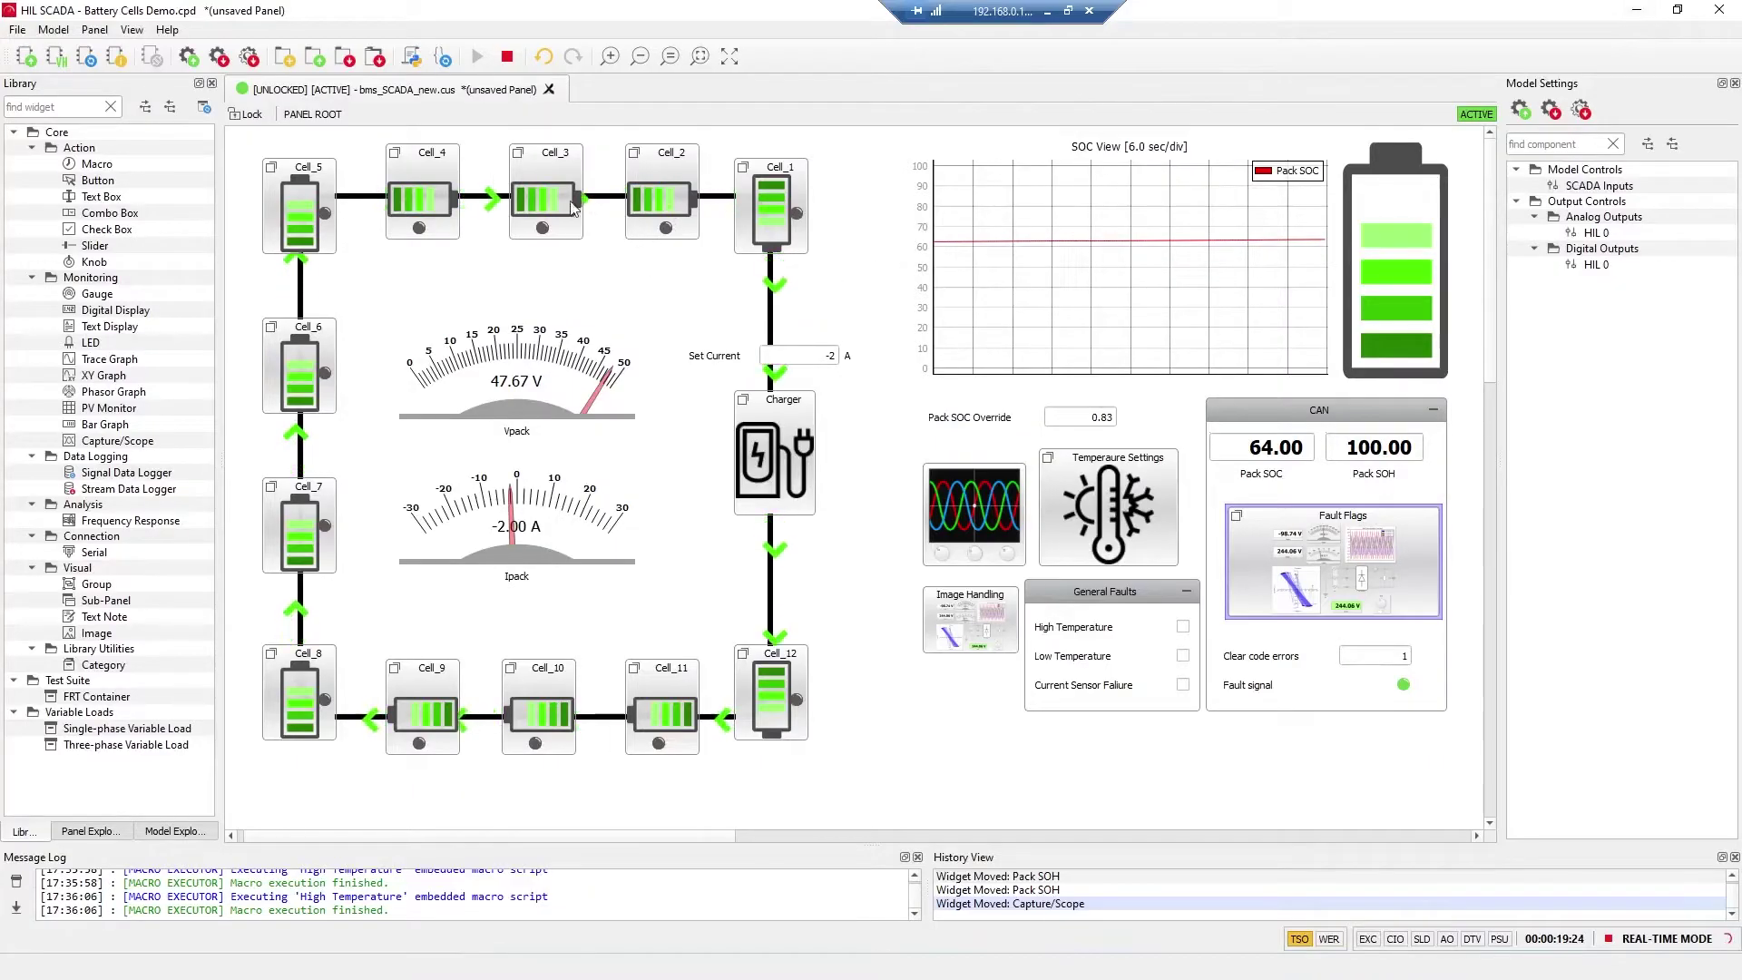
double_click(451, 157)
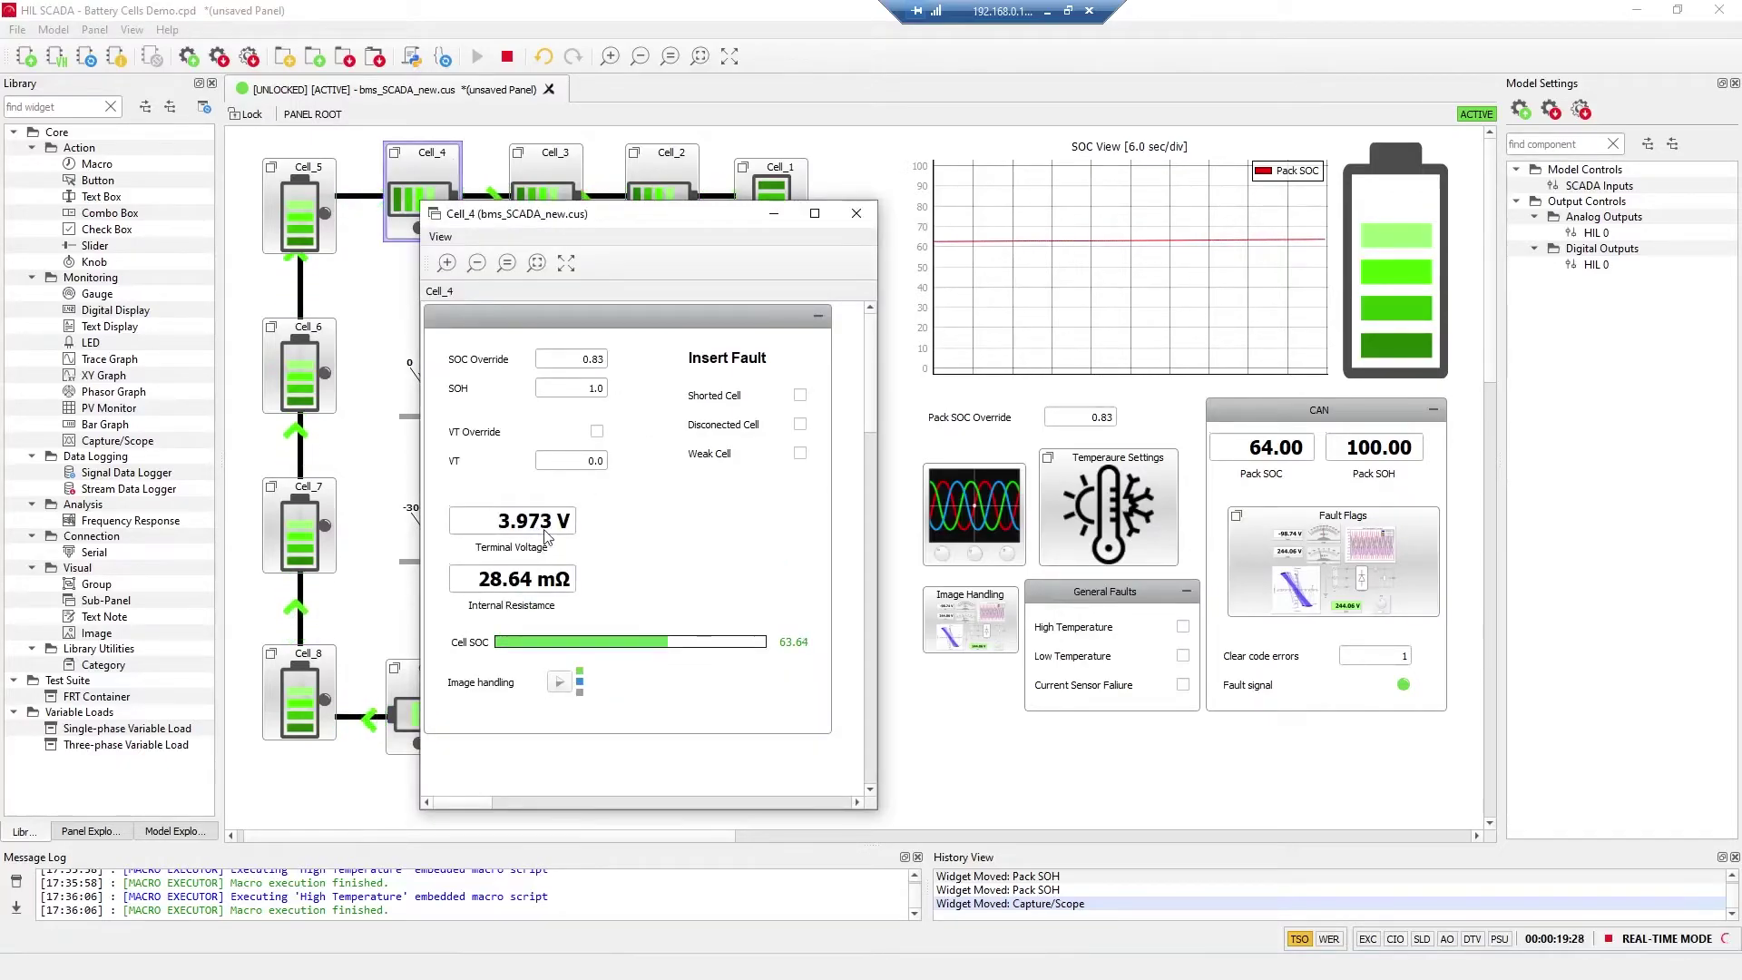
left_click(855, 215)
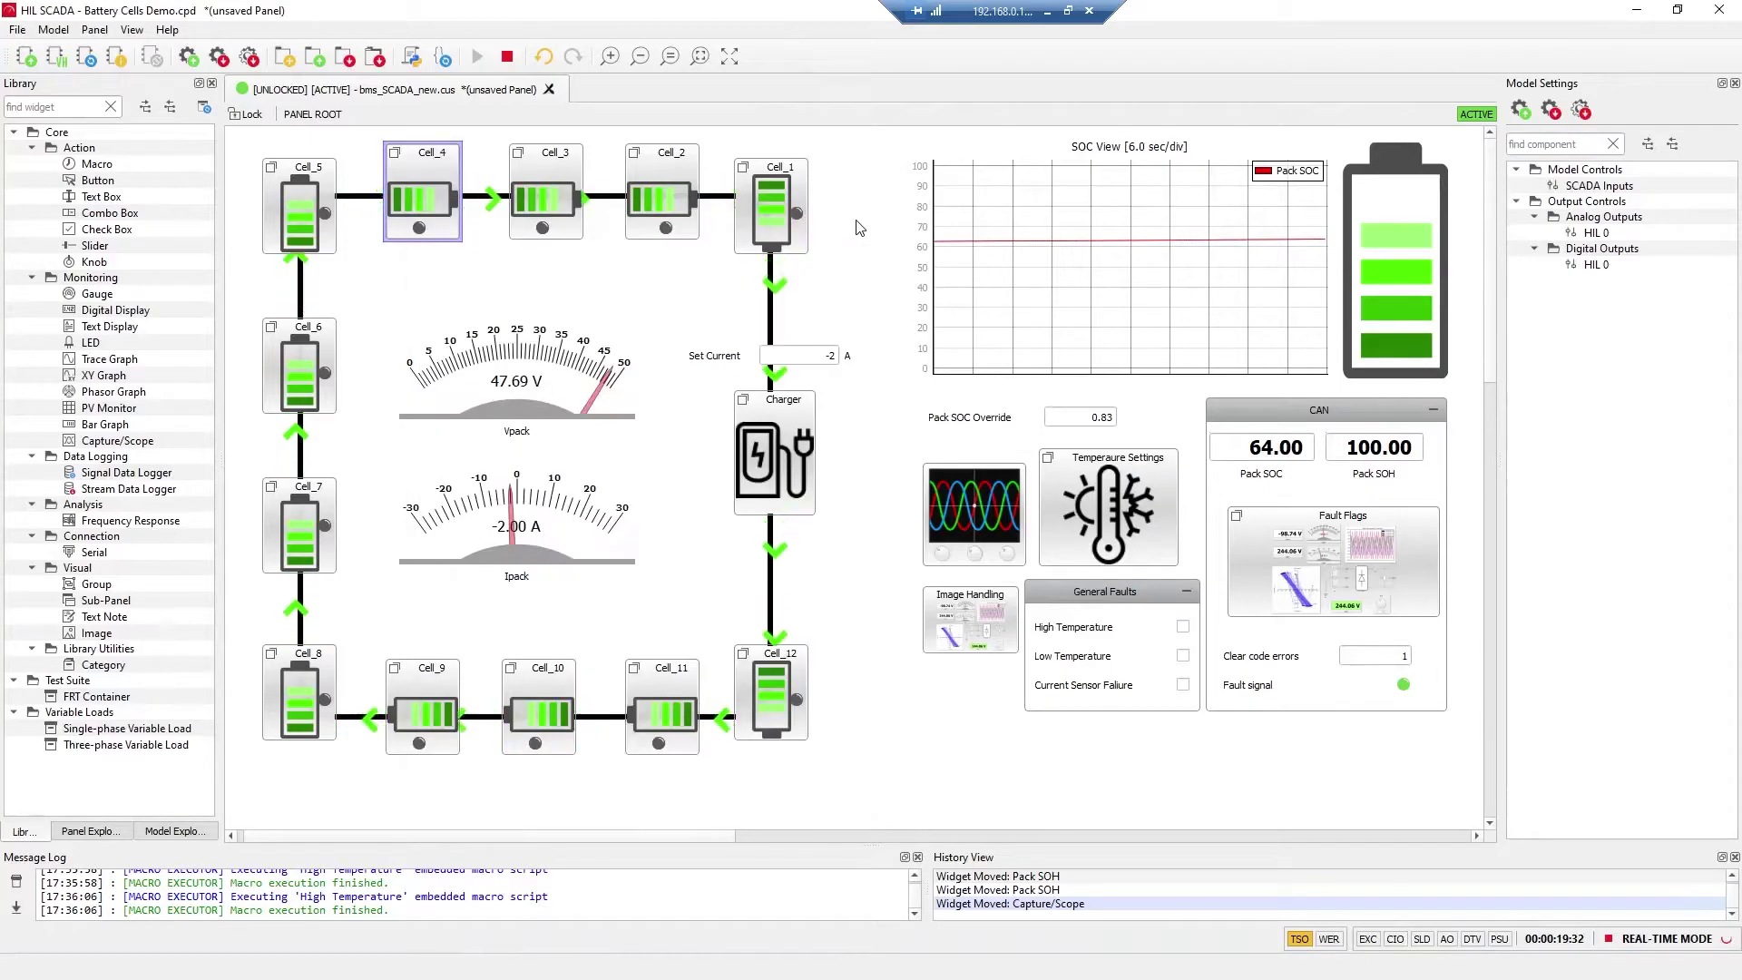
key("alt+Tab")
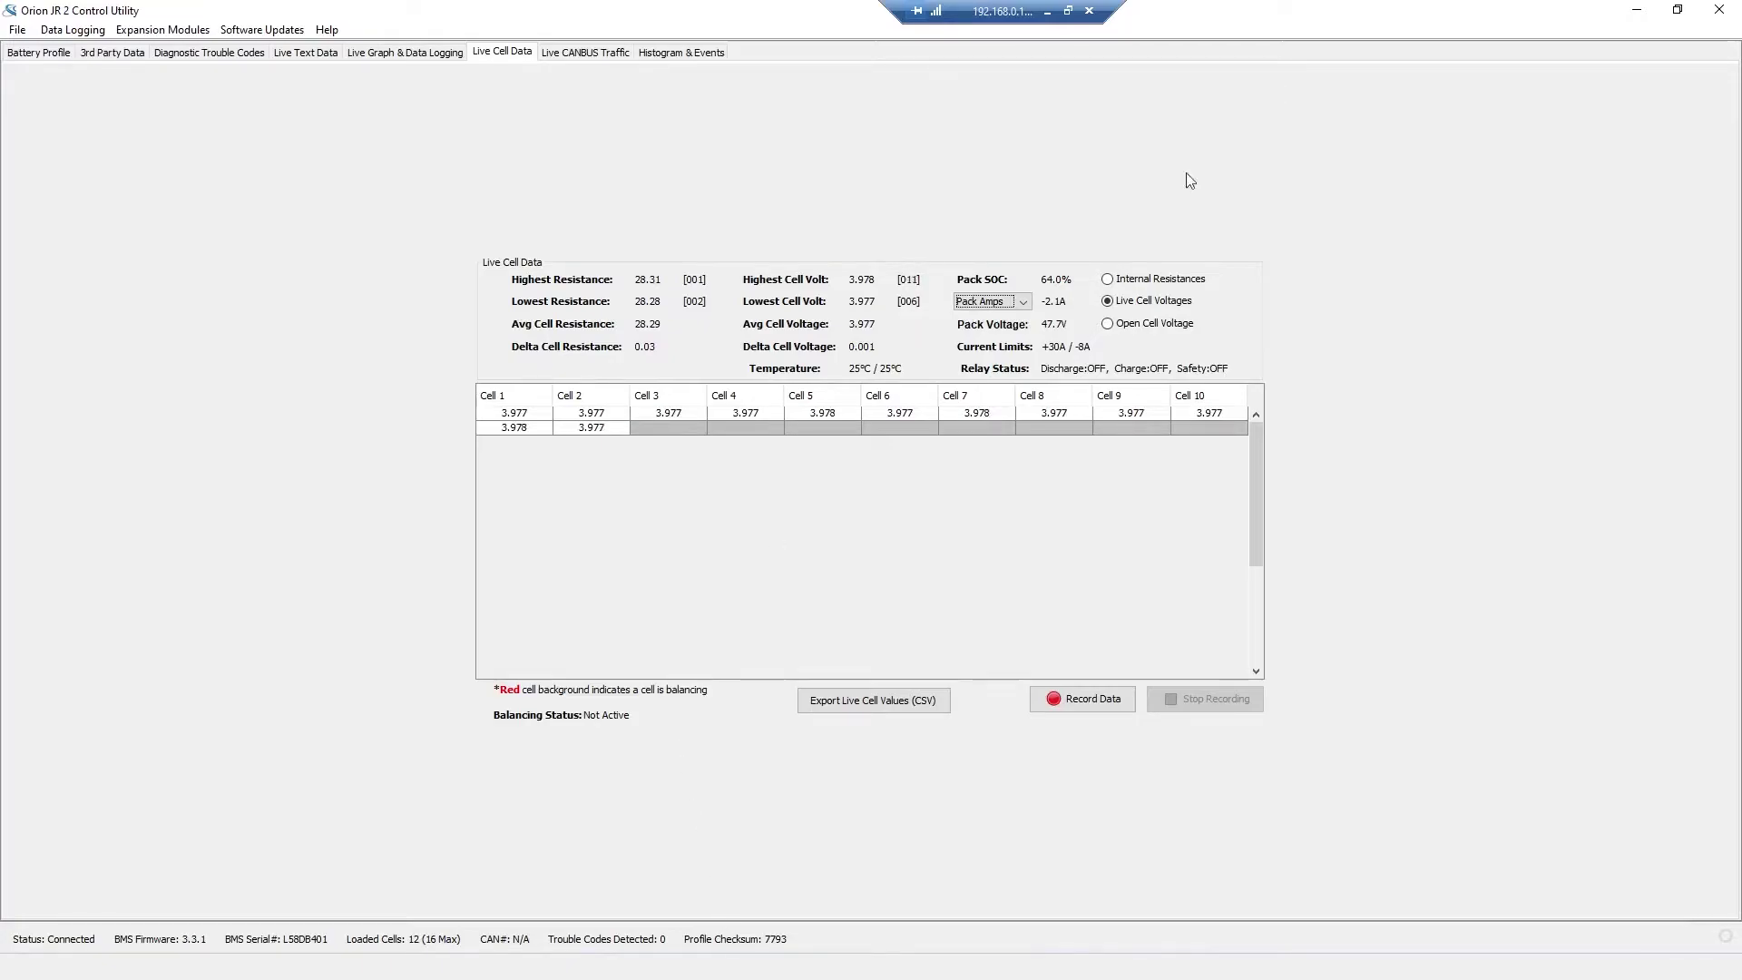
Check the Battery Profile's 4.000 V balancing start threshold, then minimise the Orion utility
left_click(40, 54)
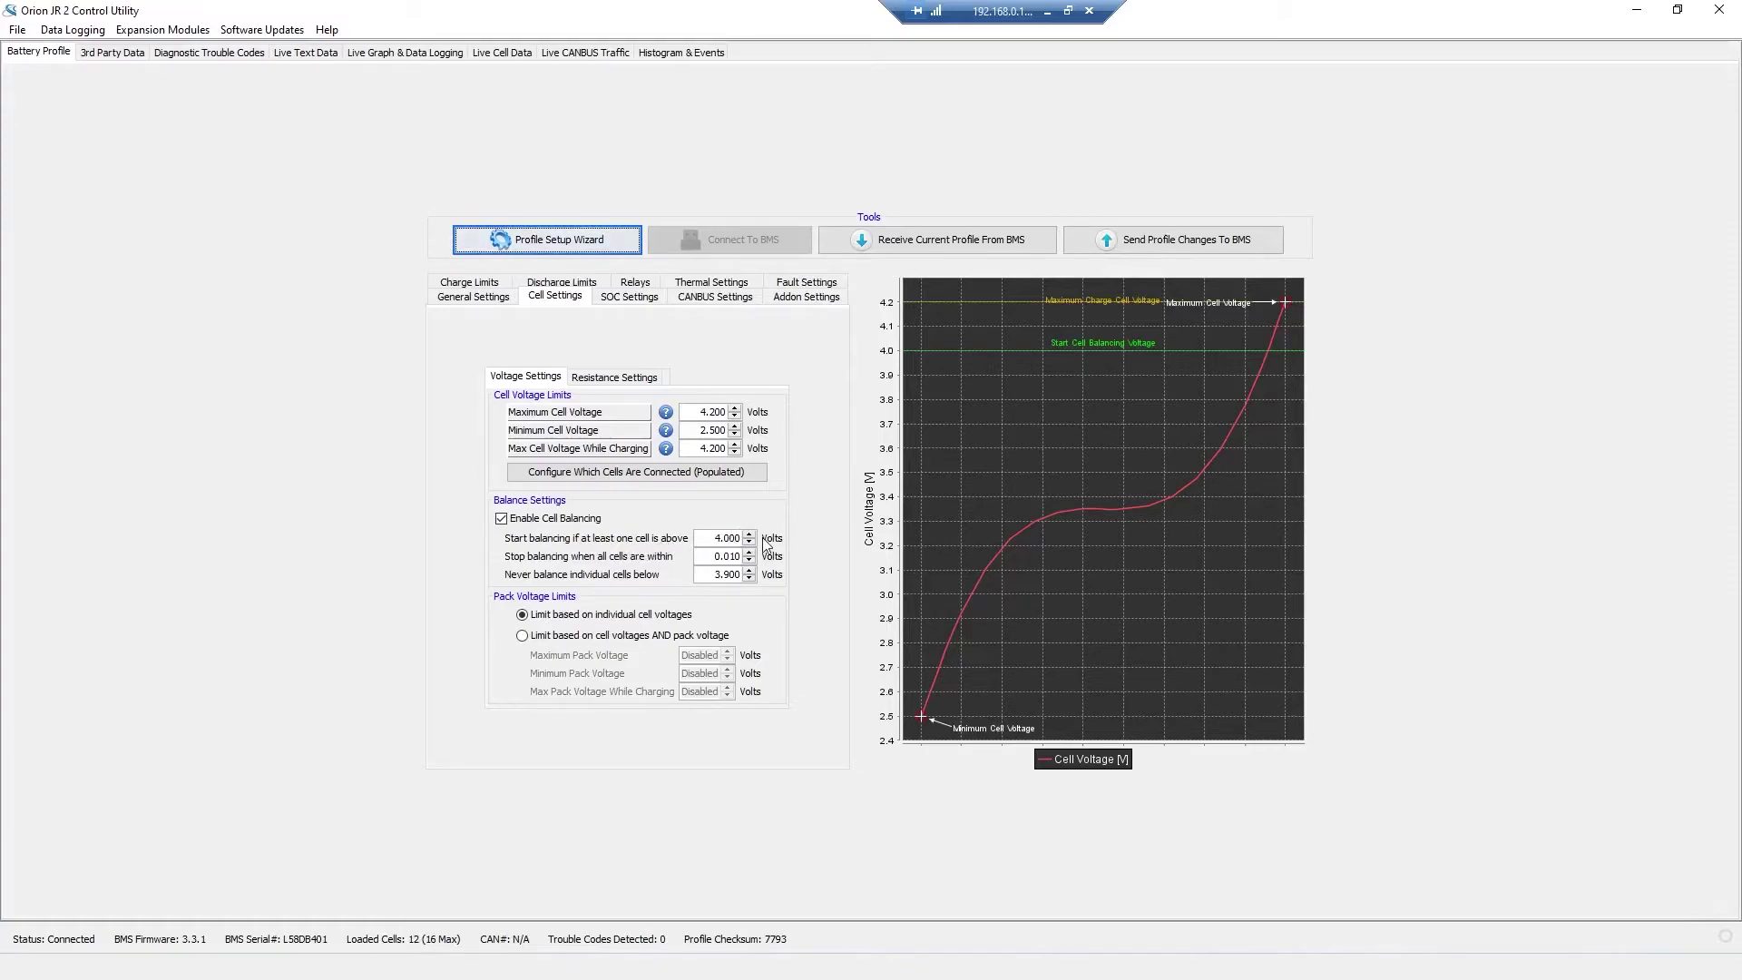
left_click(1634, 12)
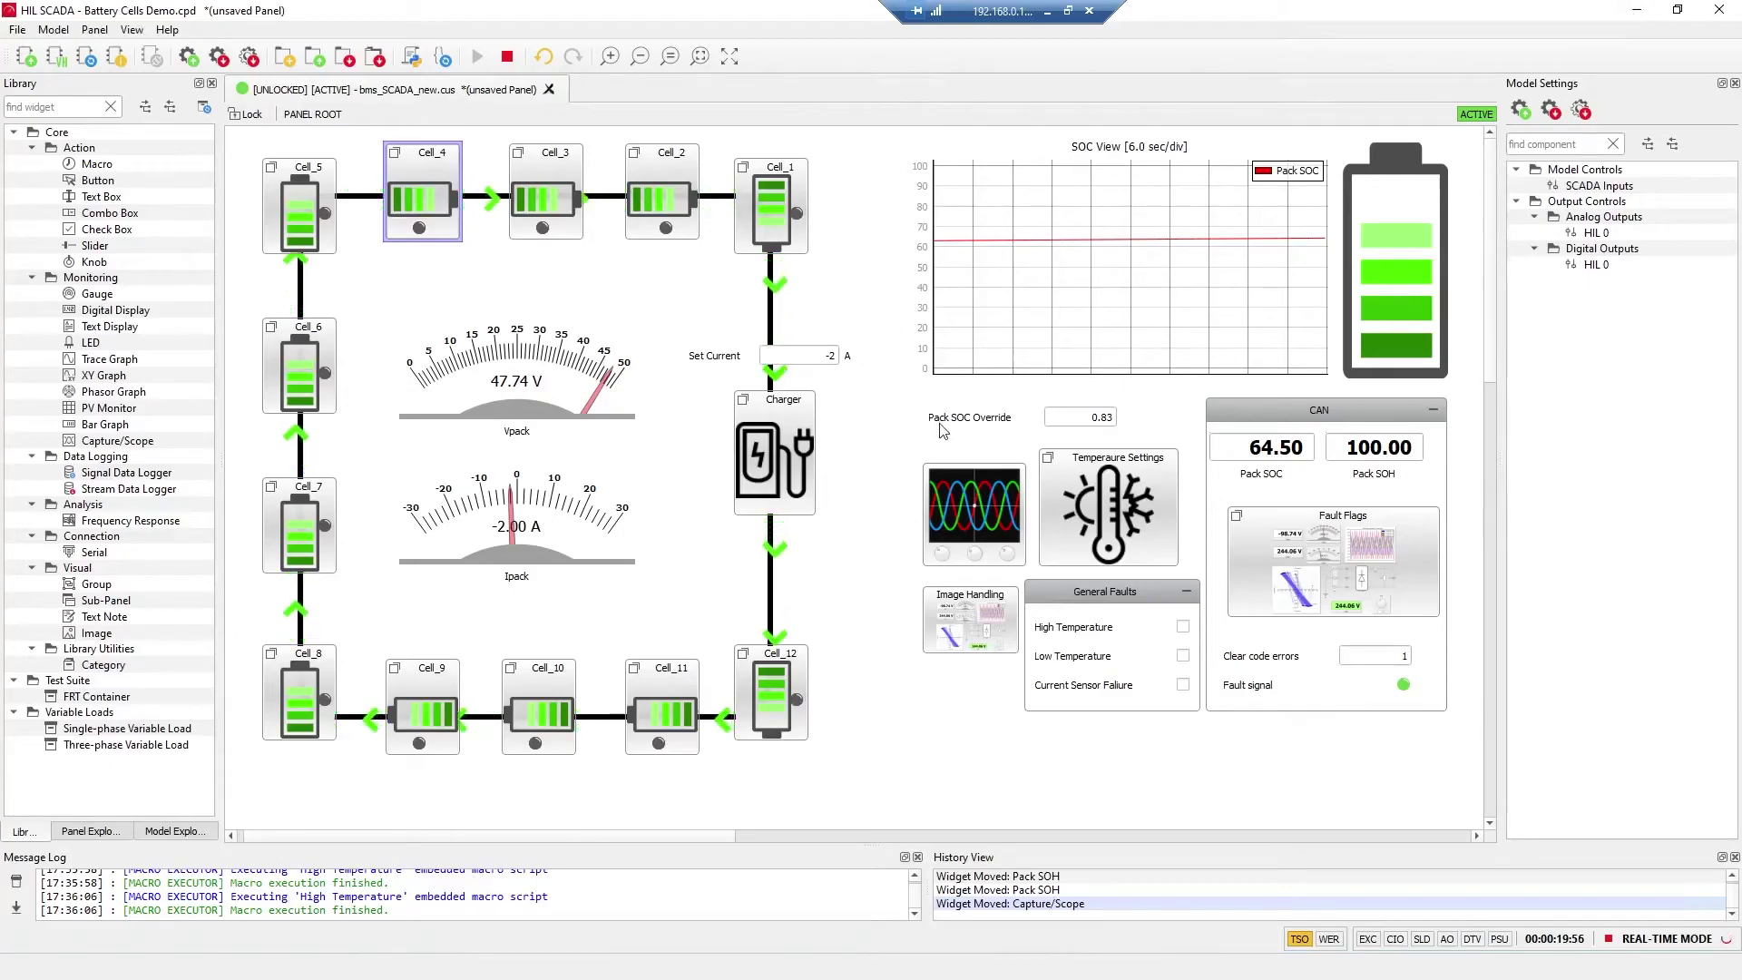
Check Cell1's flat balancing current on the scope, then open Cell_1's controls showing 3.983 V
double_click(972, 480)
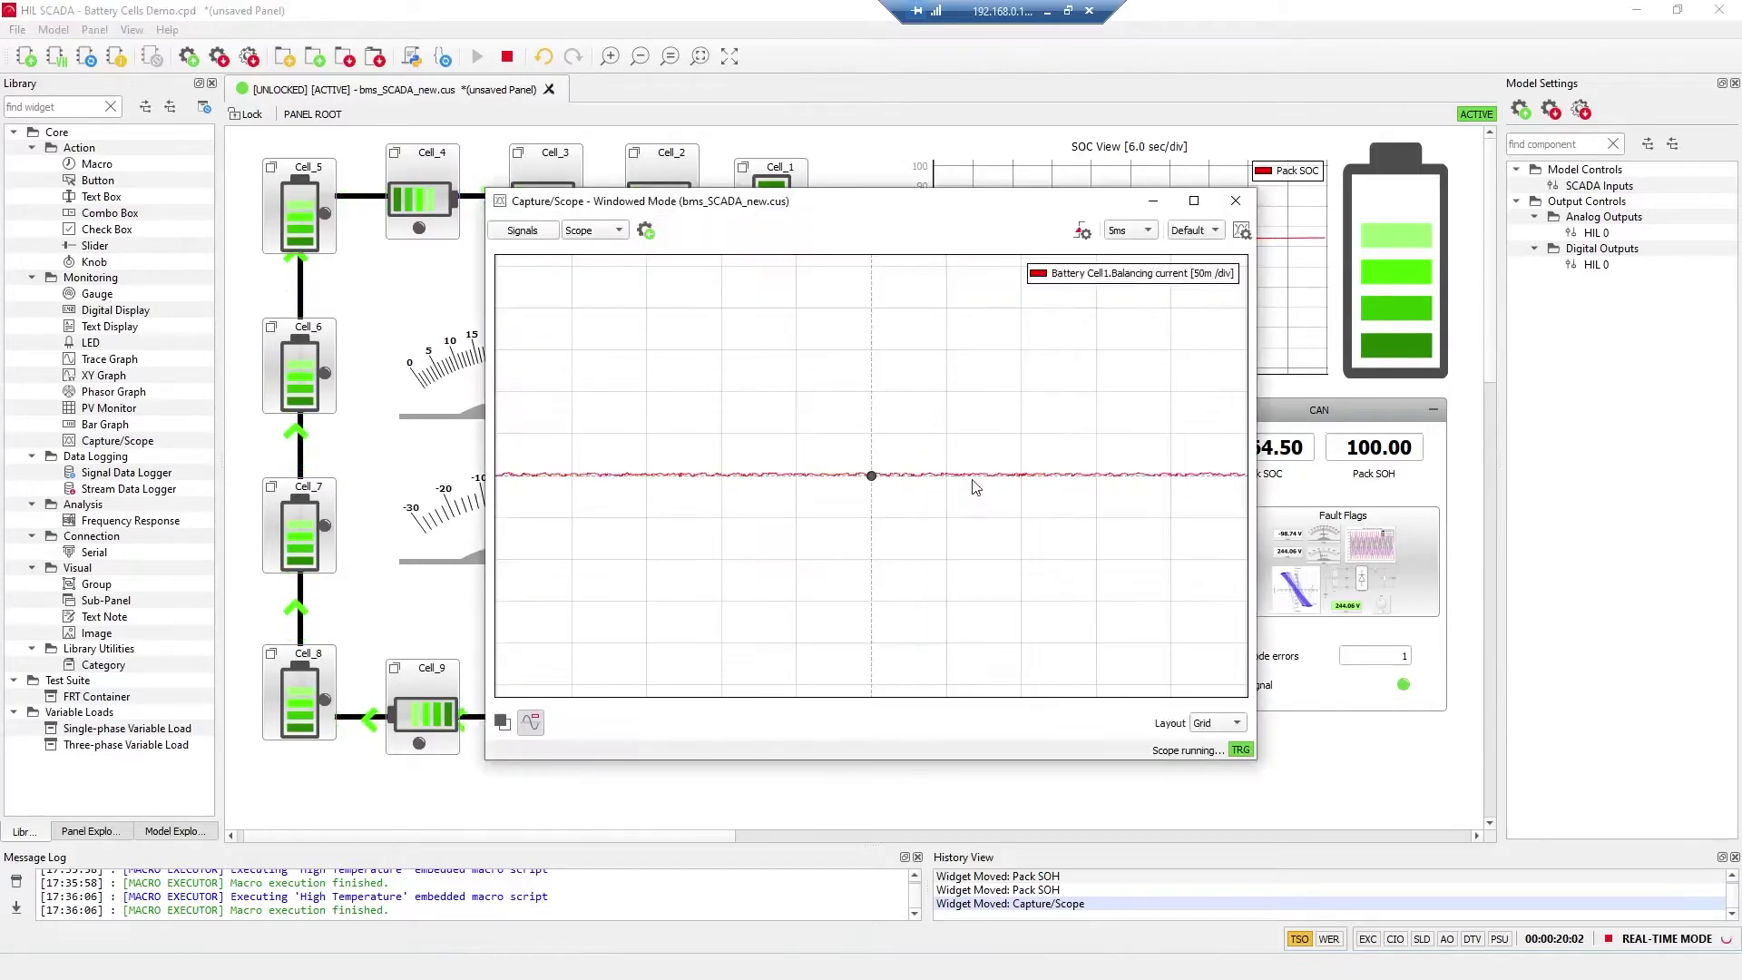
left_click_drag(871, 200, 1117, 114)
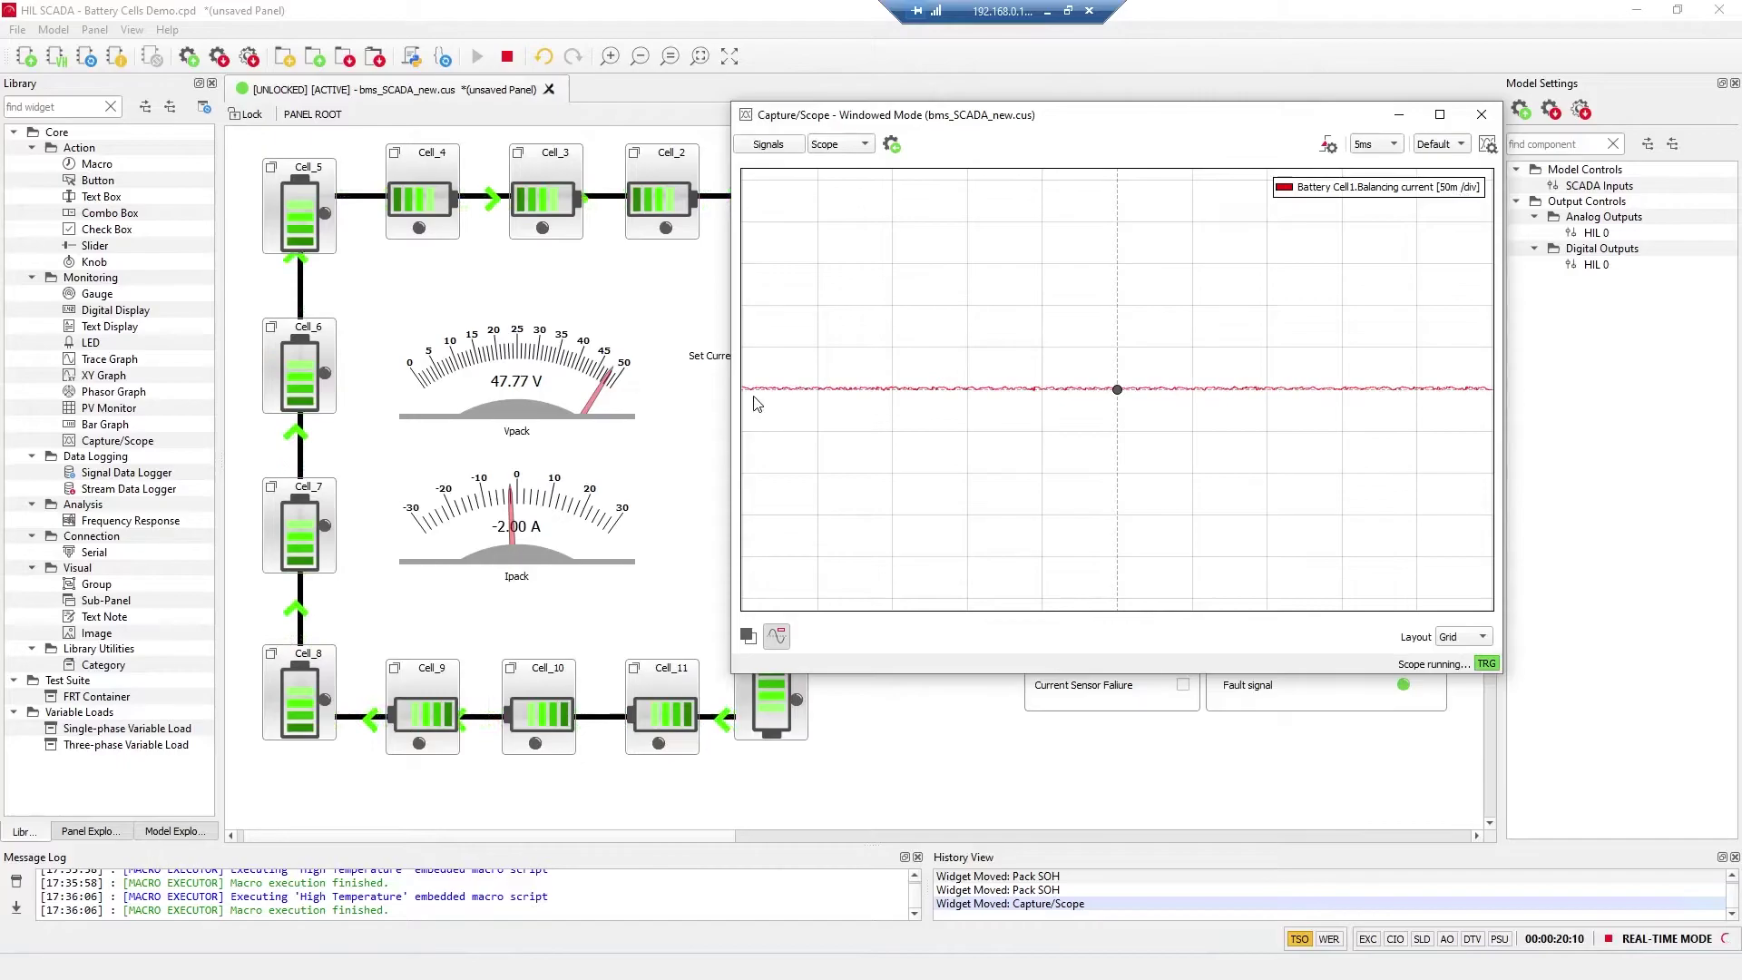
left_click(1478, 118)
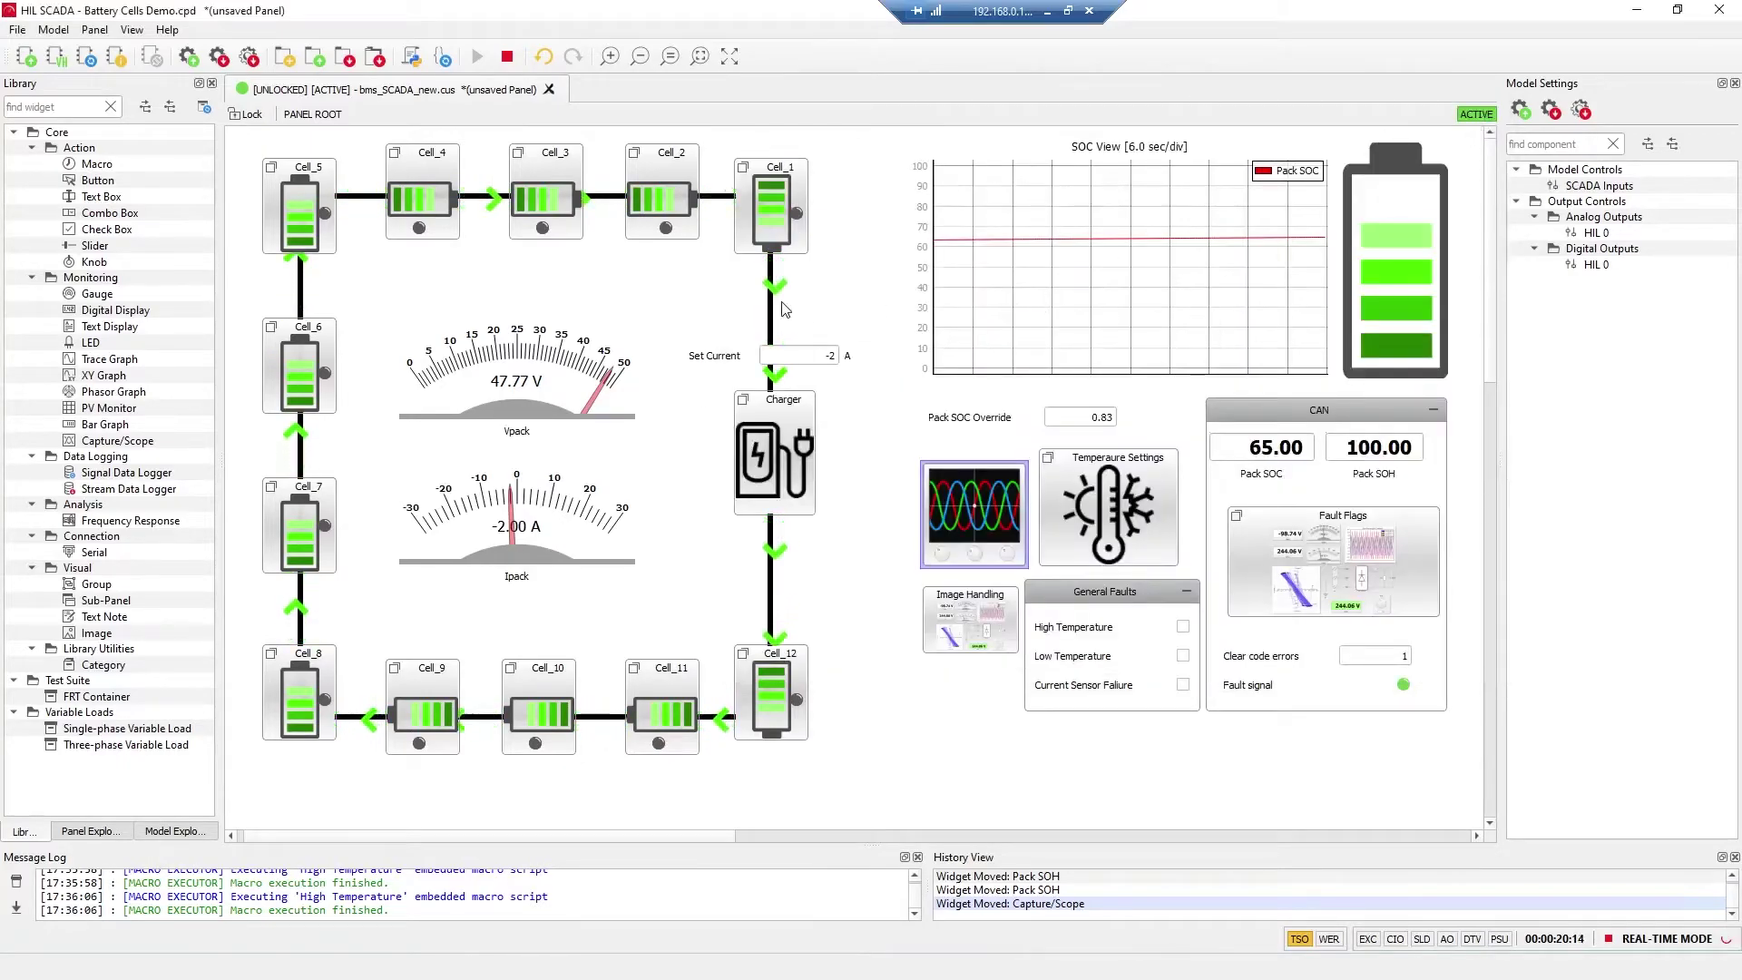
double_click(765, 205)
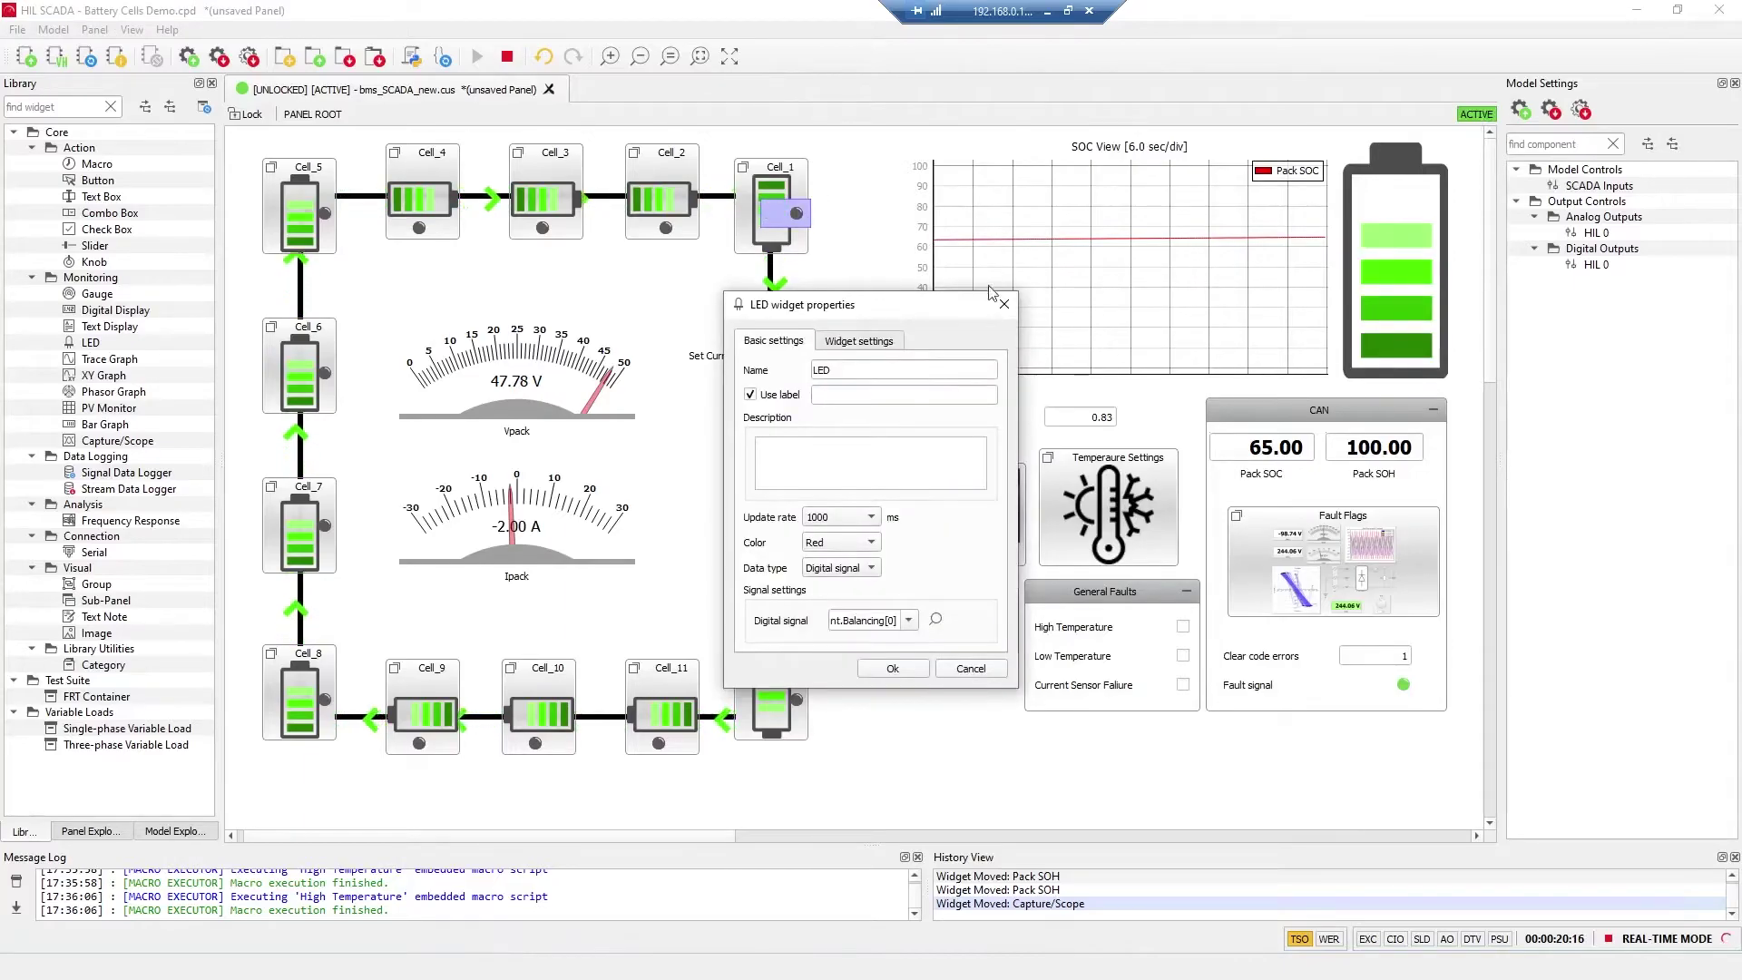
key("Escape")
double_click(771, 184)
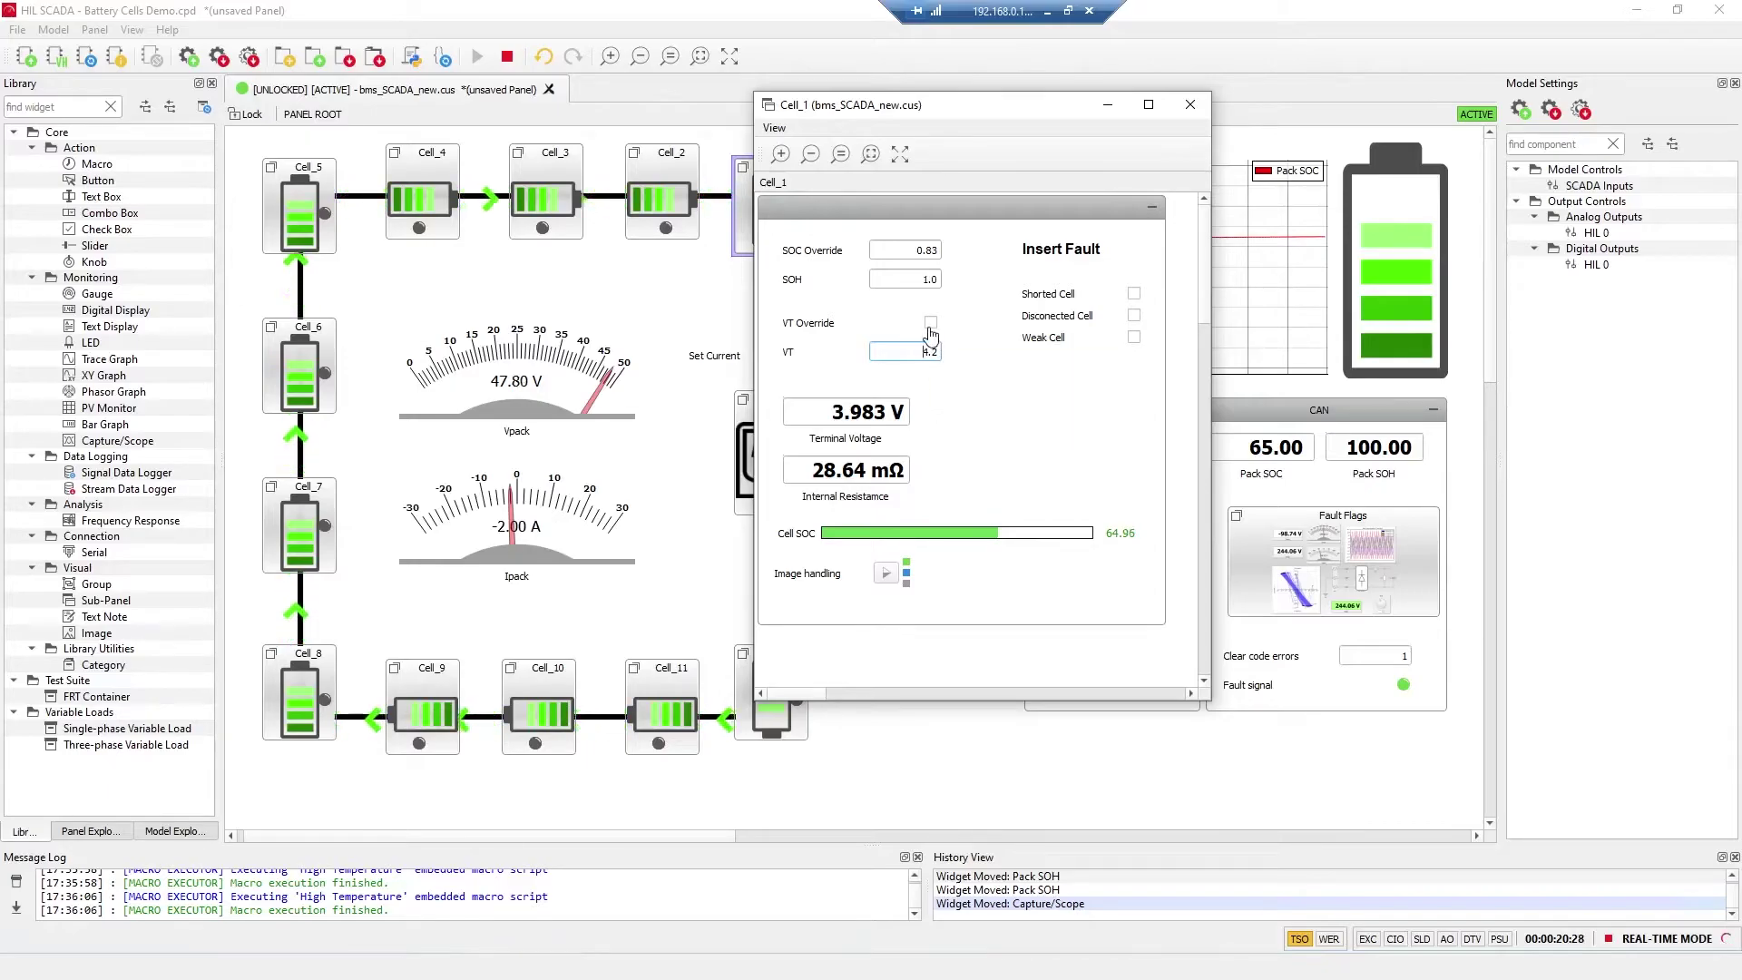
Toggle Cell_1's 4.2 V terminal-voltage override and watch the balancing current on the scope
left_click(930, 324)
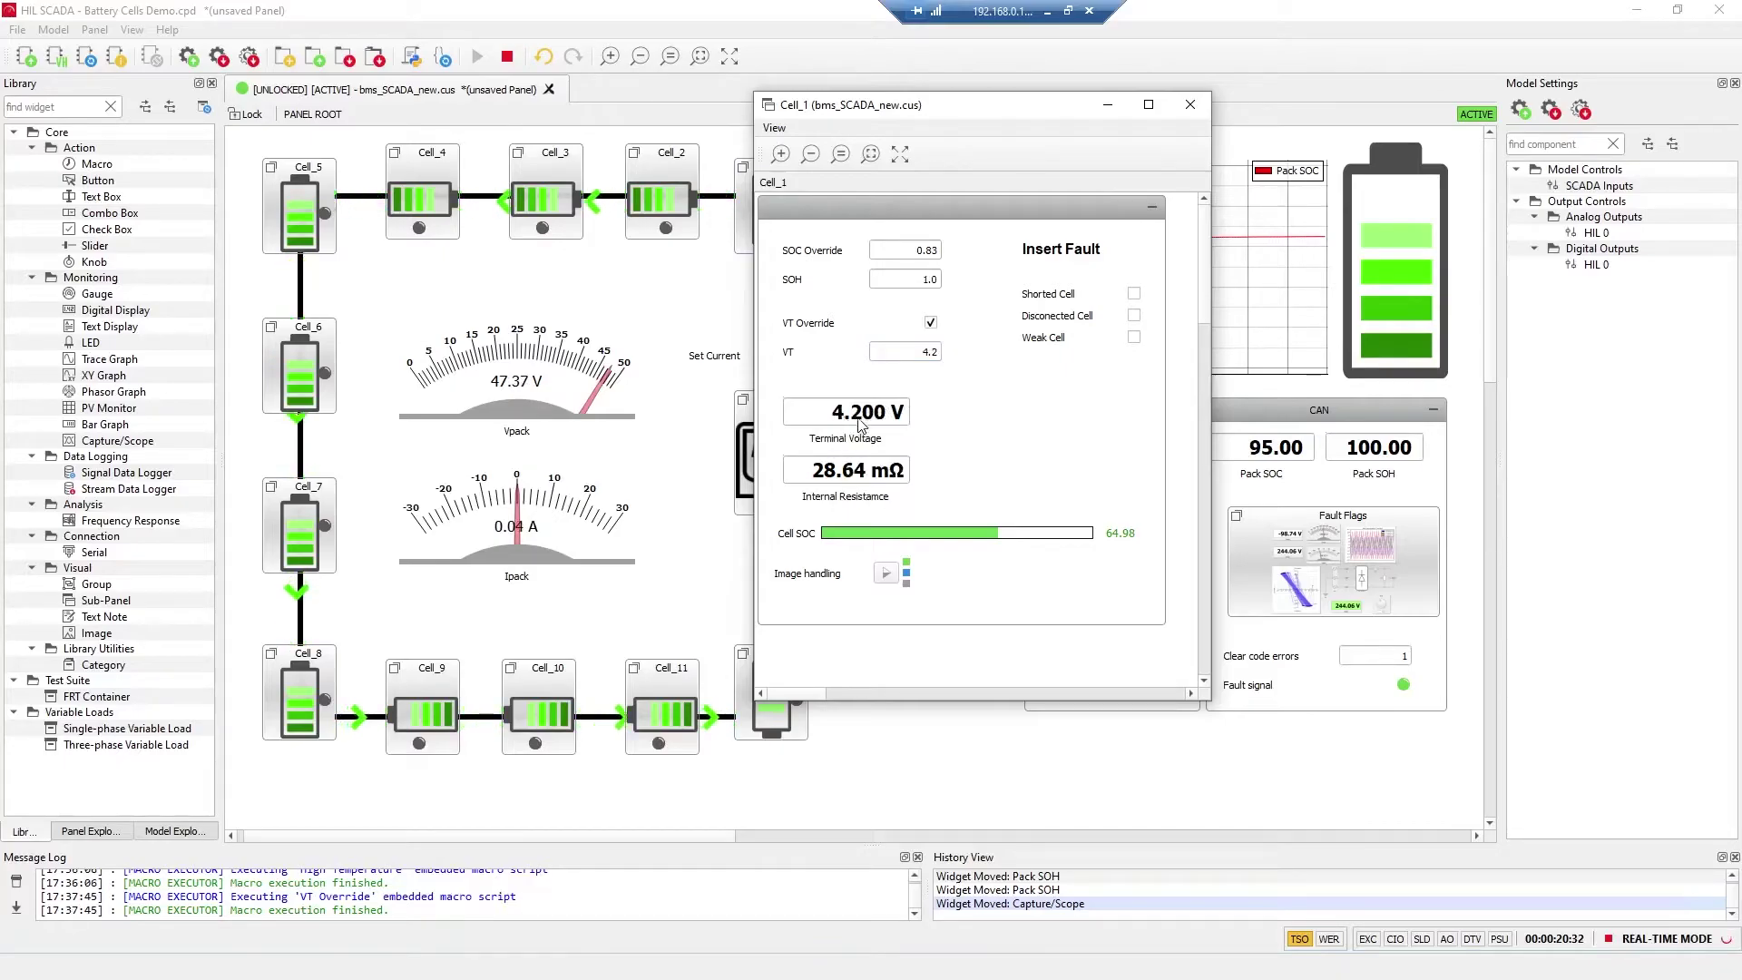
left_click(1189, 104)
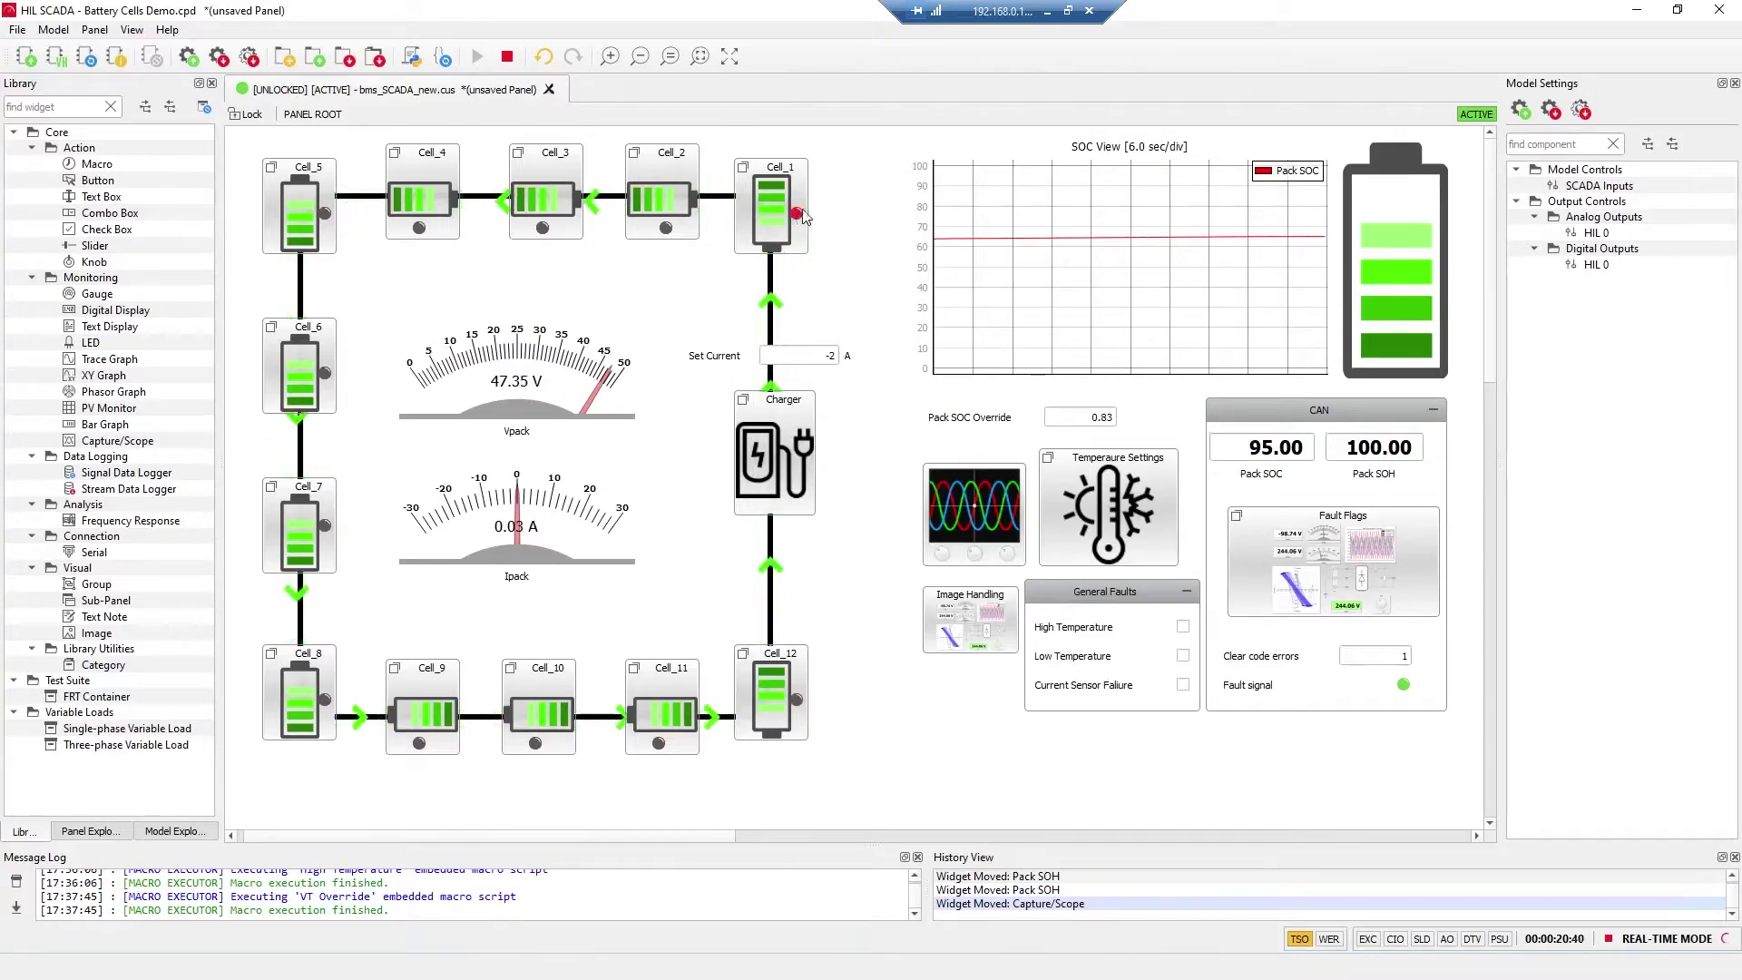
double_click(973, 499)
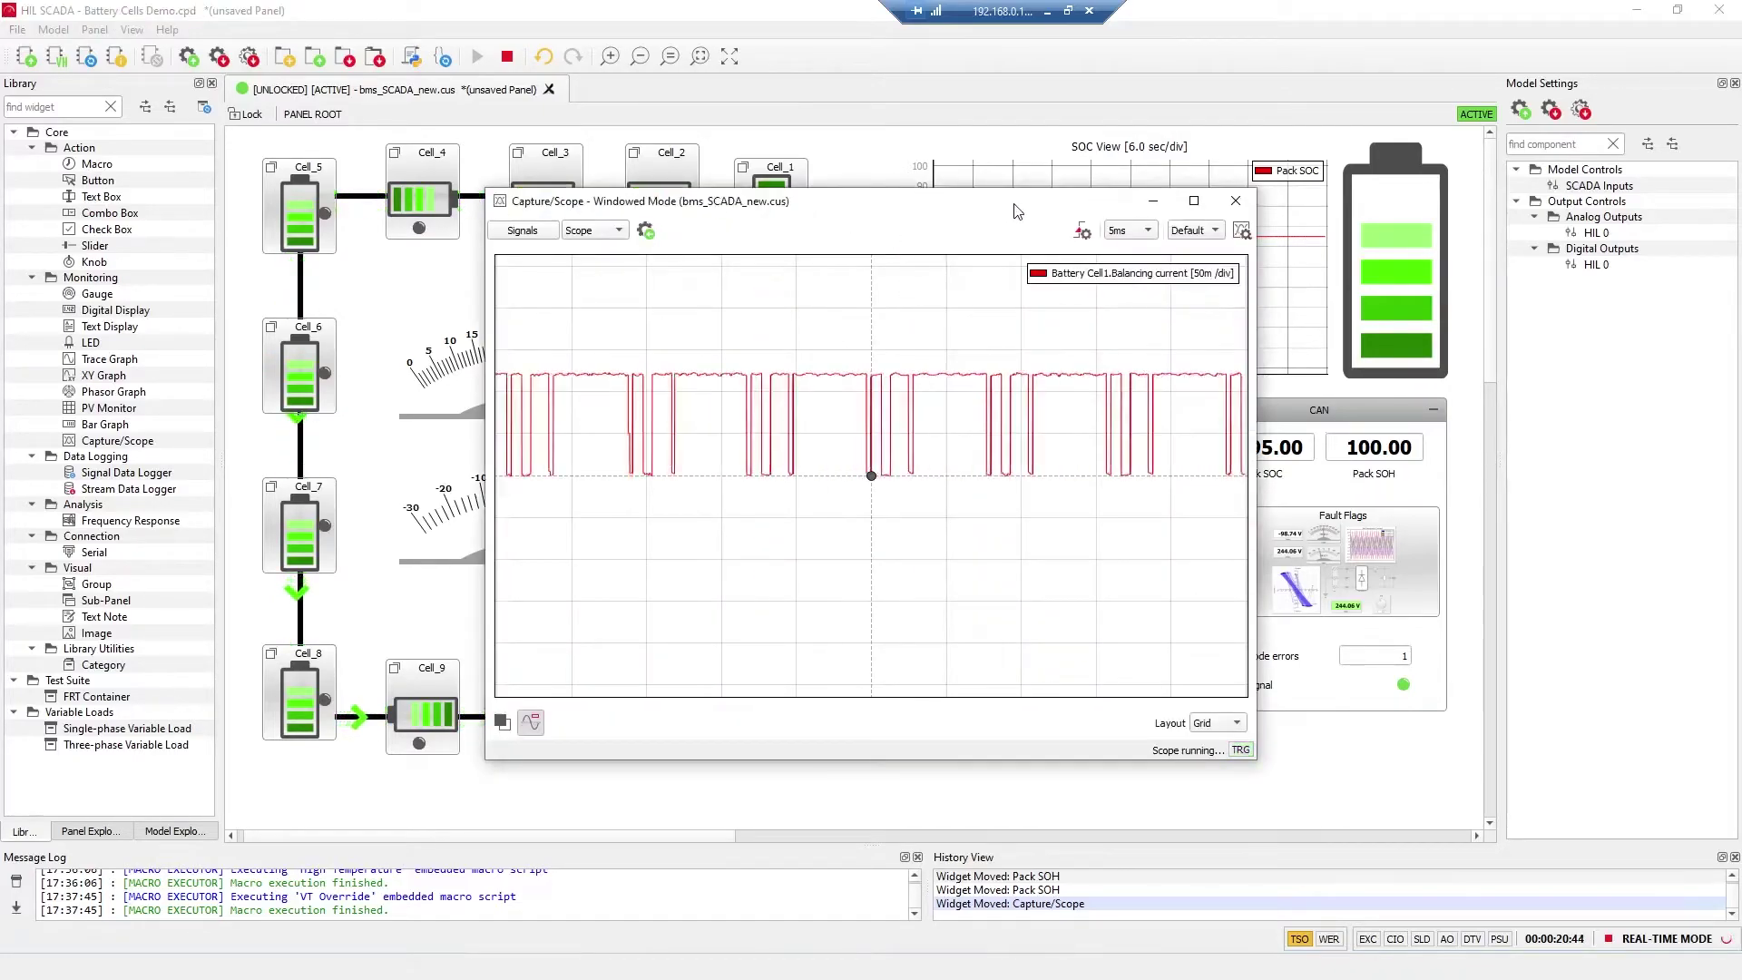
left_click_drag(954, 198, 1248, 97)
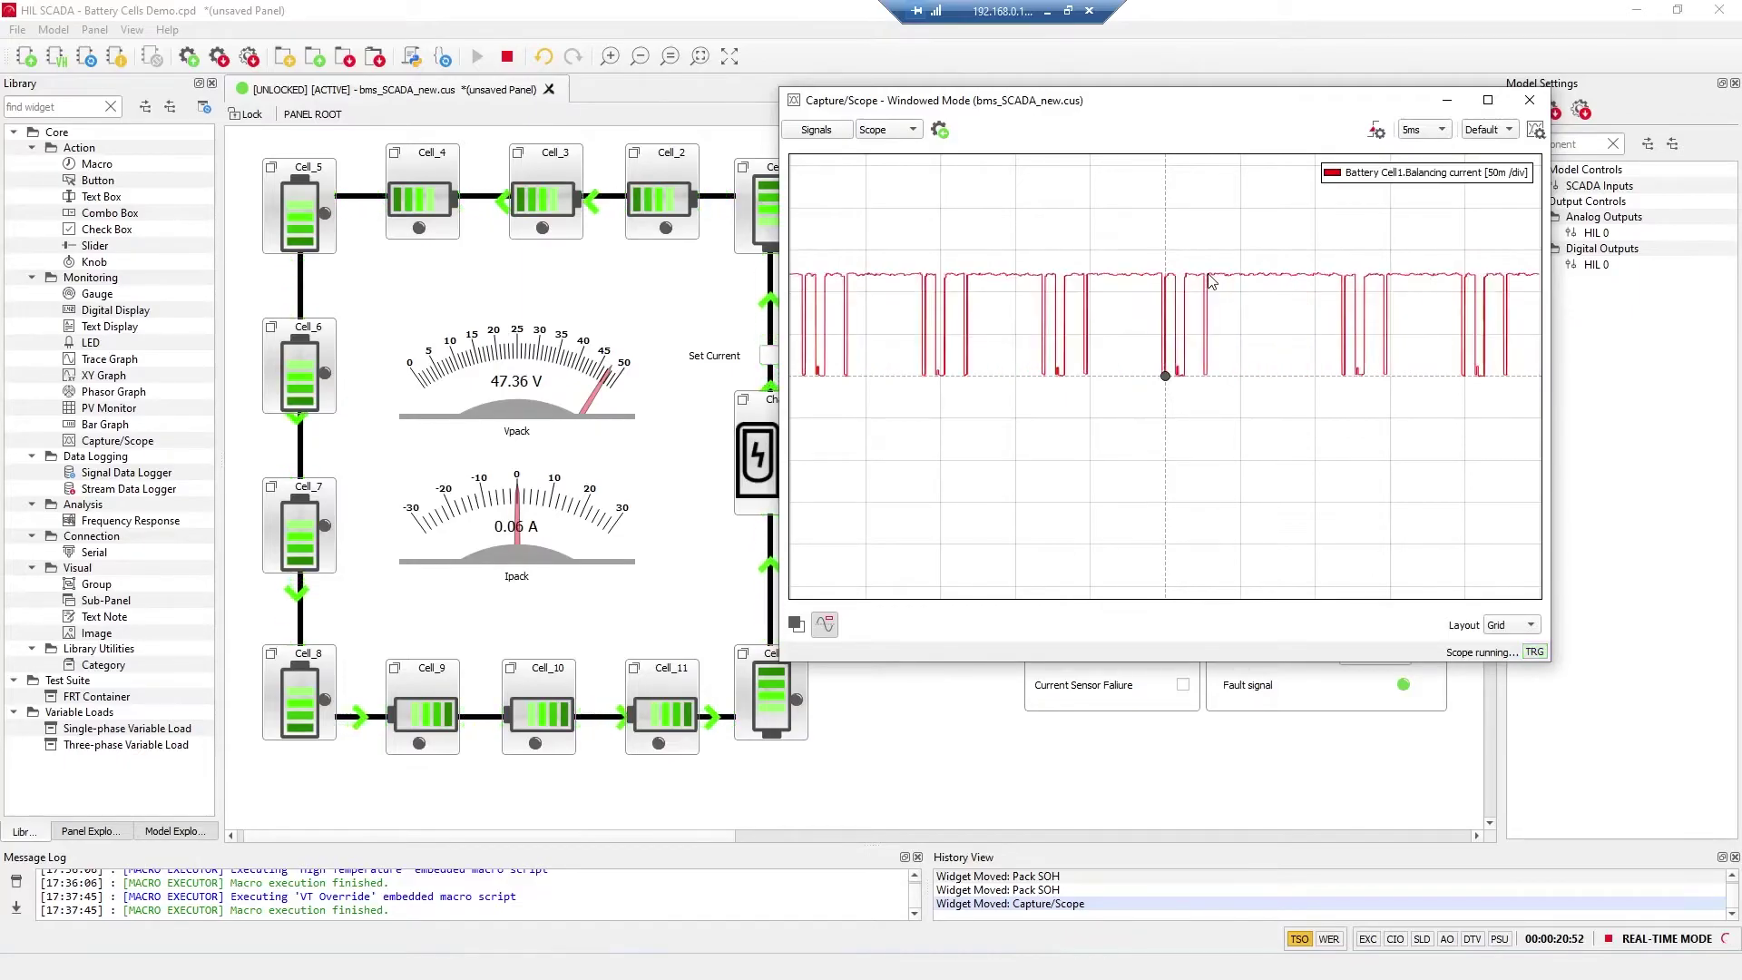
left_click(1531, 106)
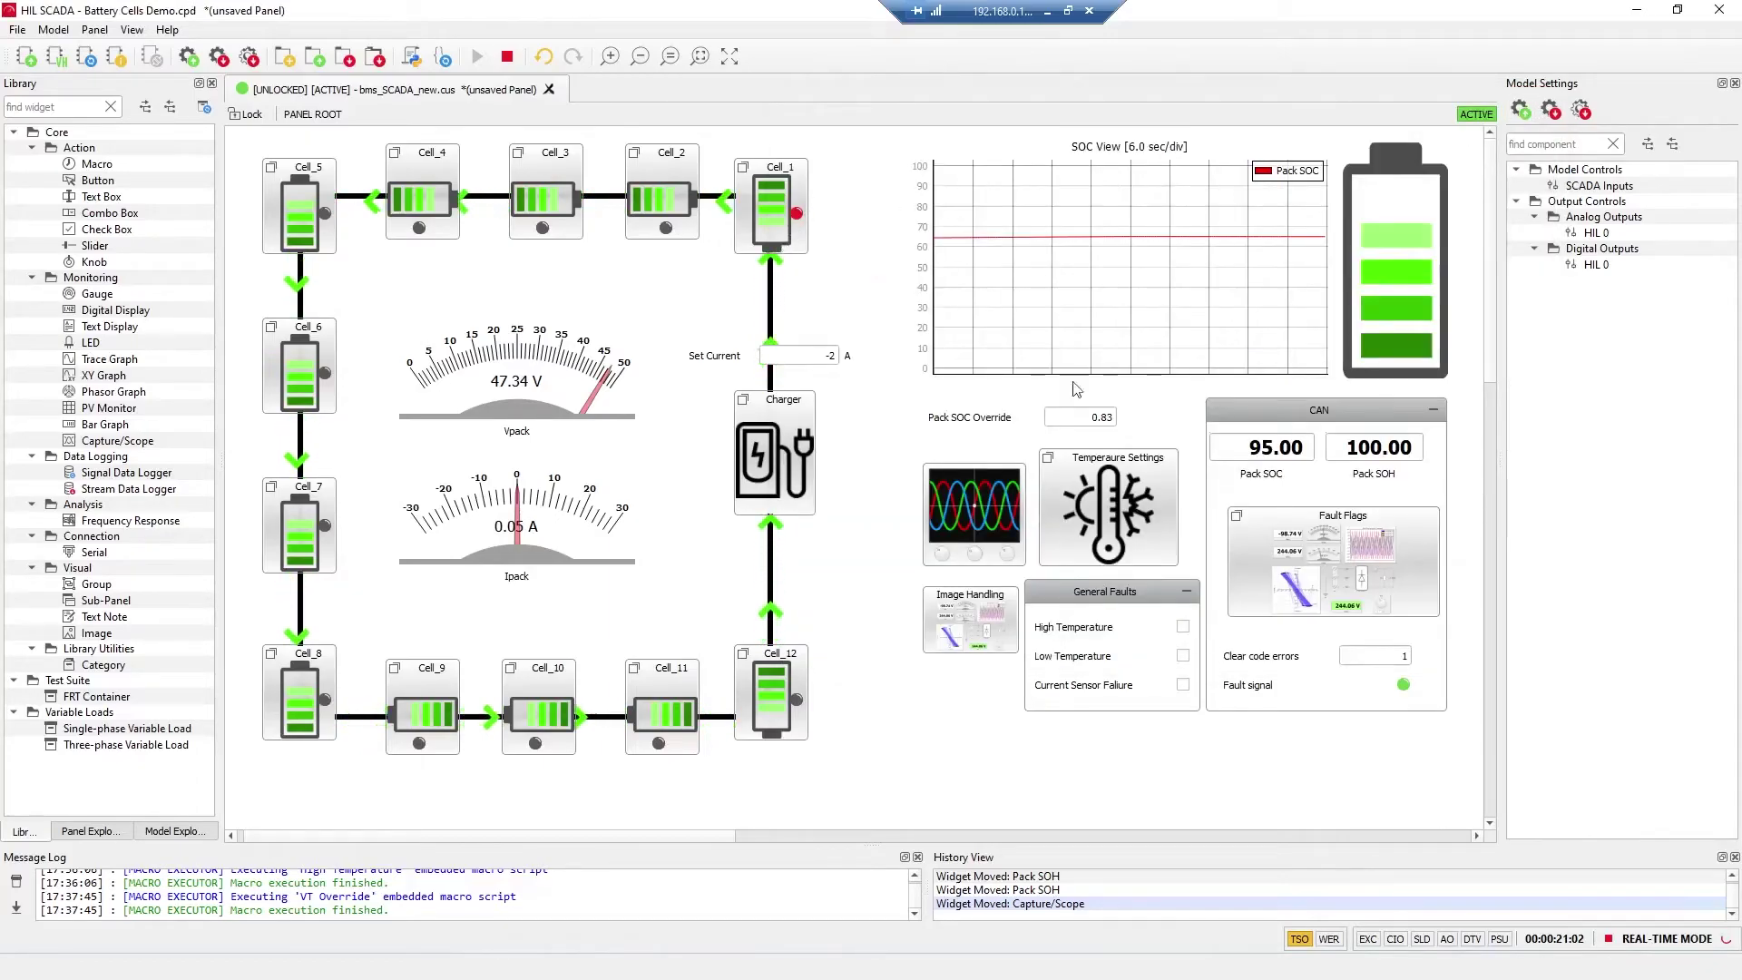
Review the fault flags sub-panel and recheck the Cell_1 sub-panel
double_click(1295, 535)
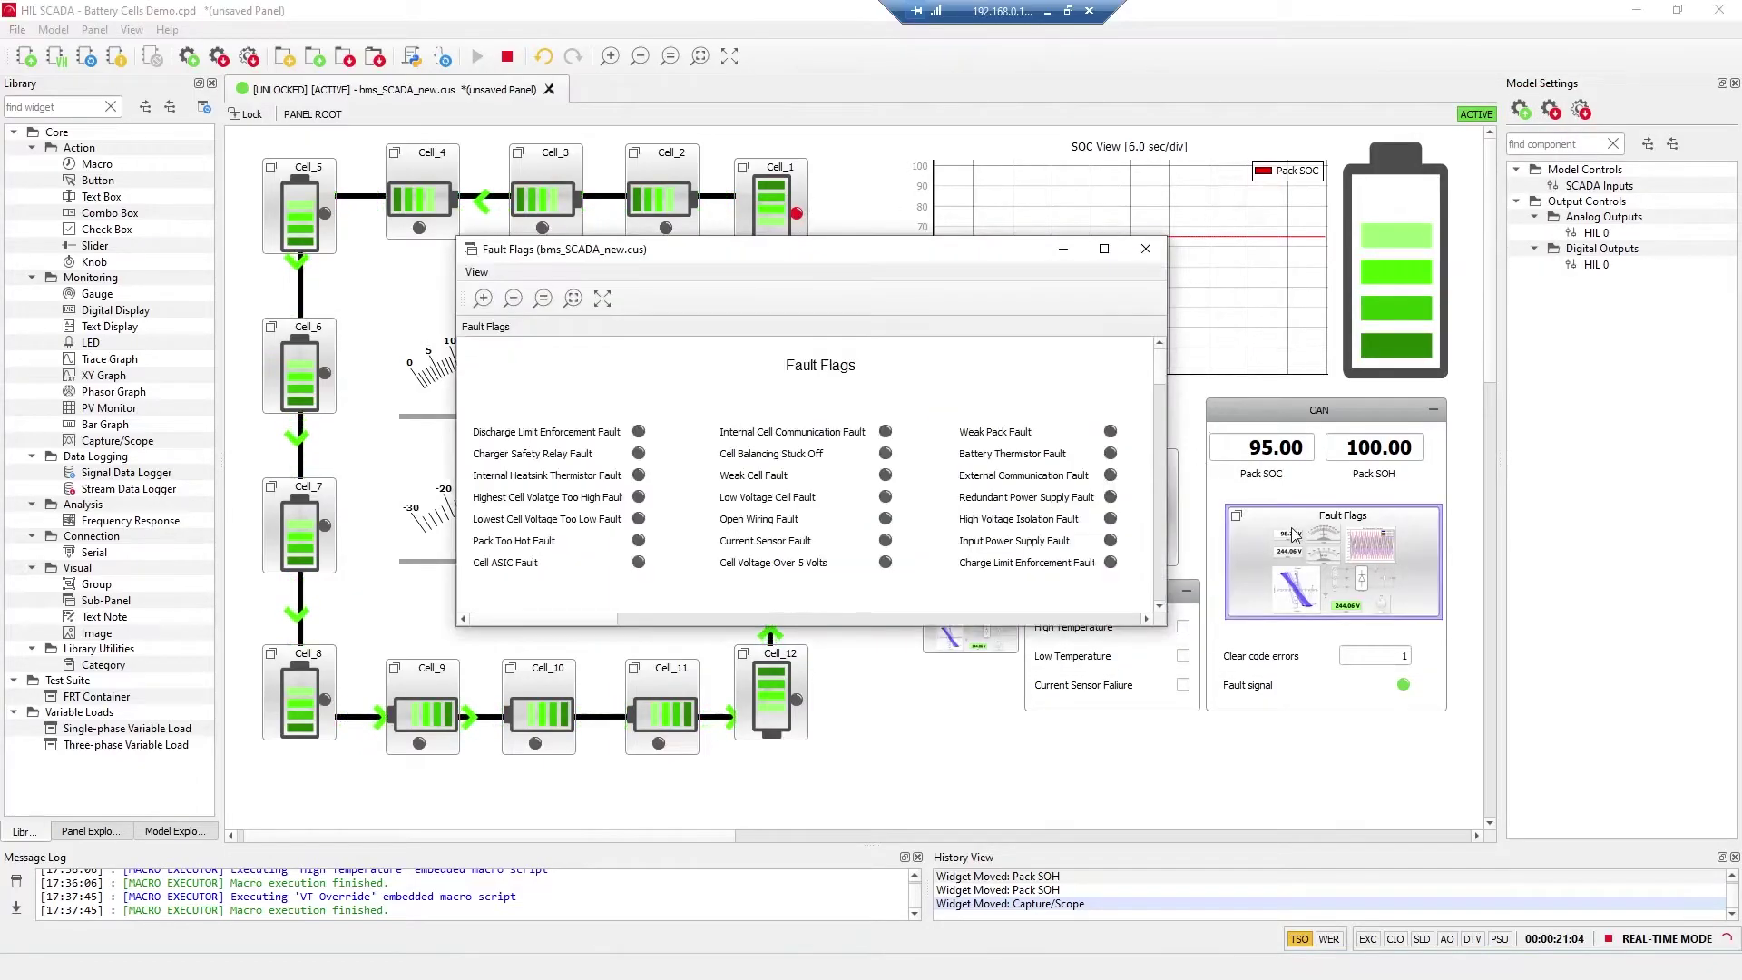
left_click(1144, 248)
double_click(771, 200)
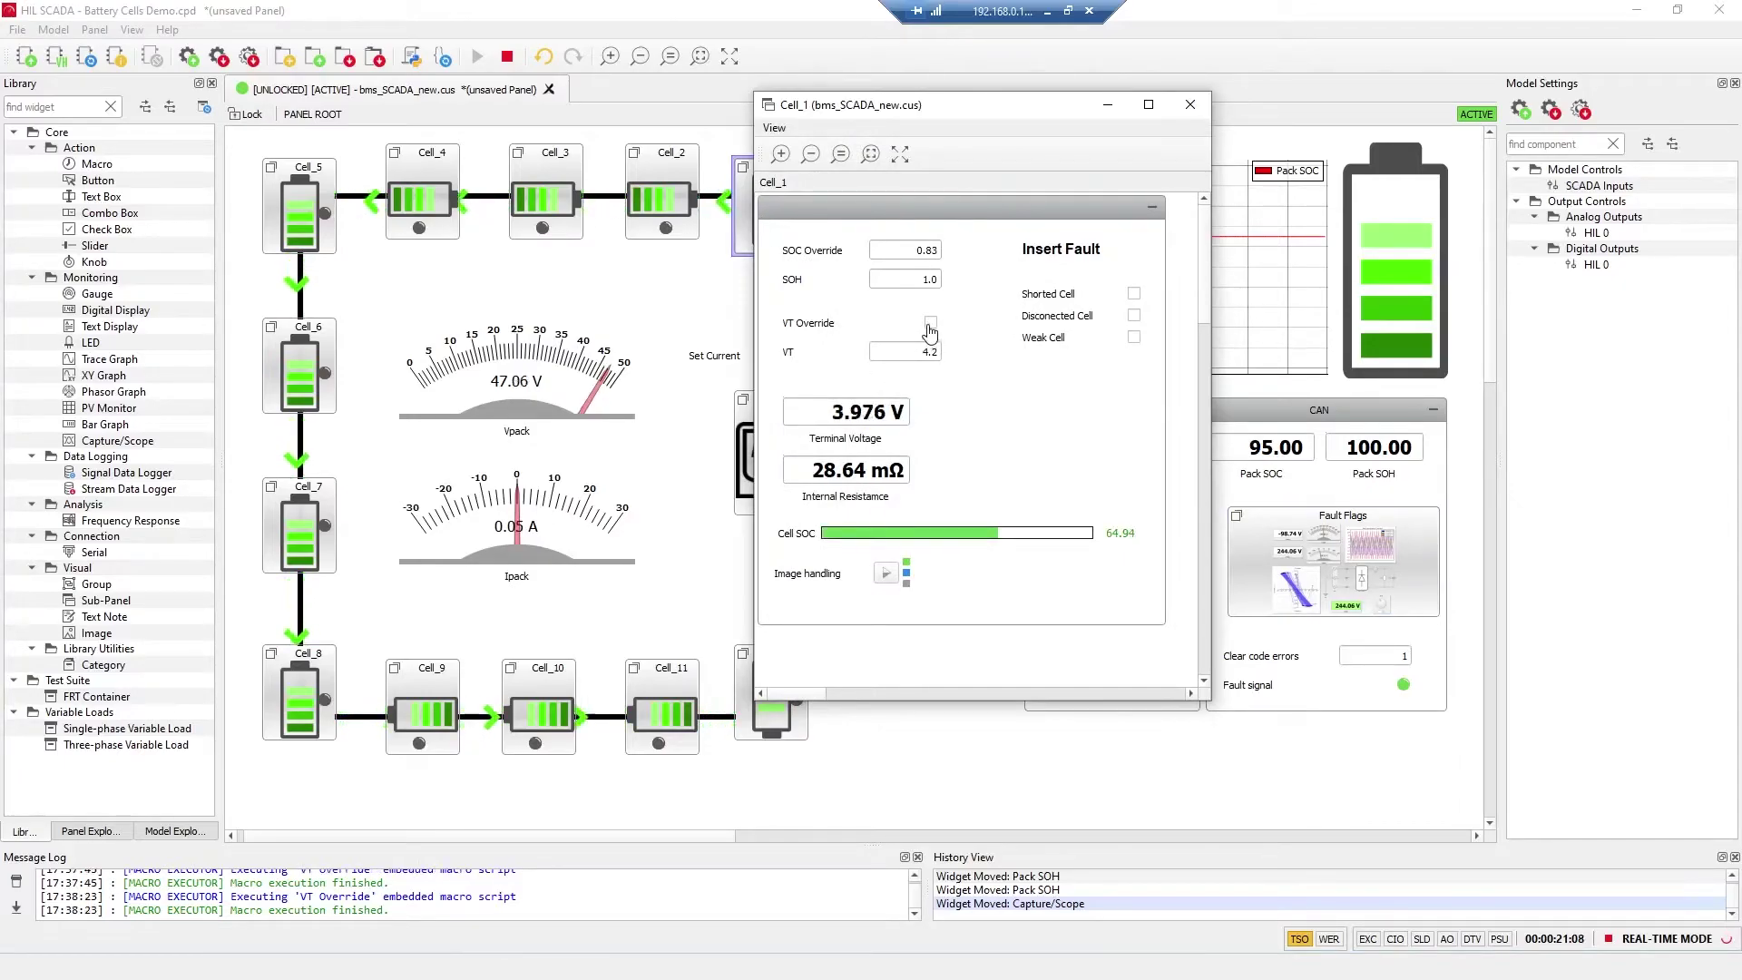
left_click(1203, 101)
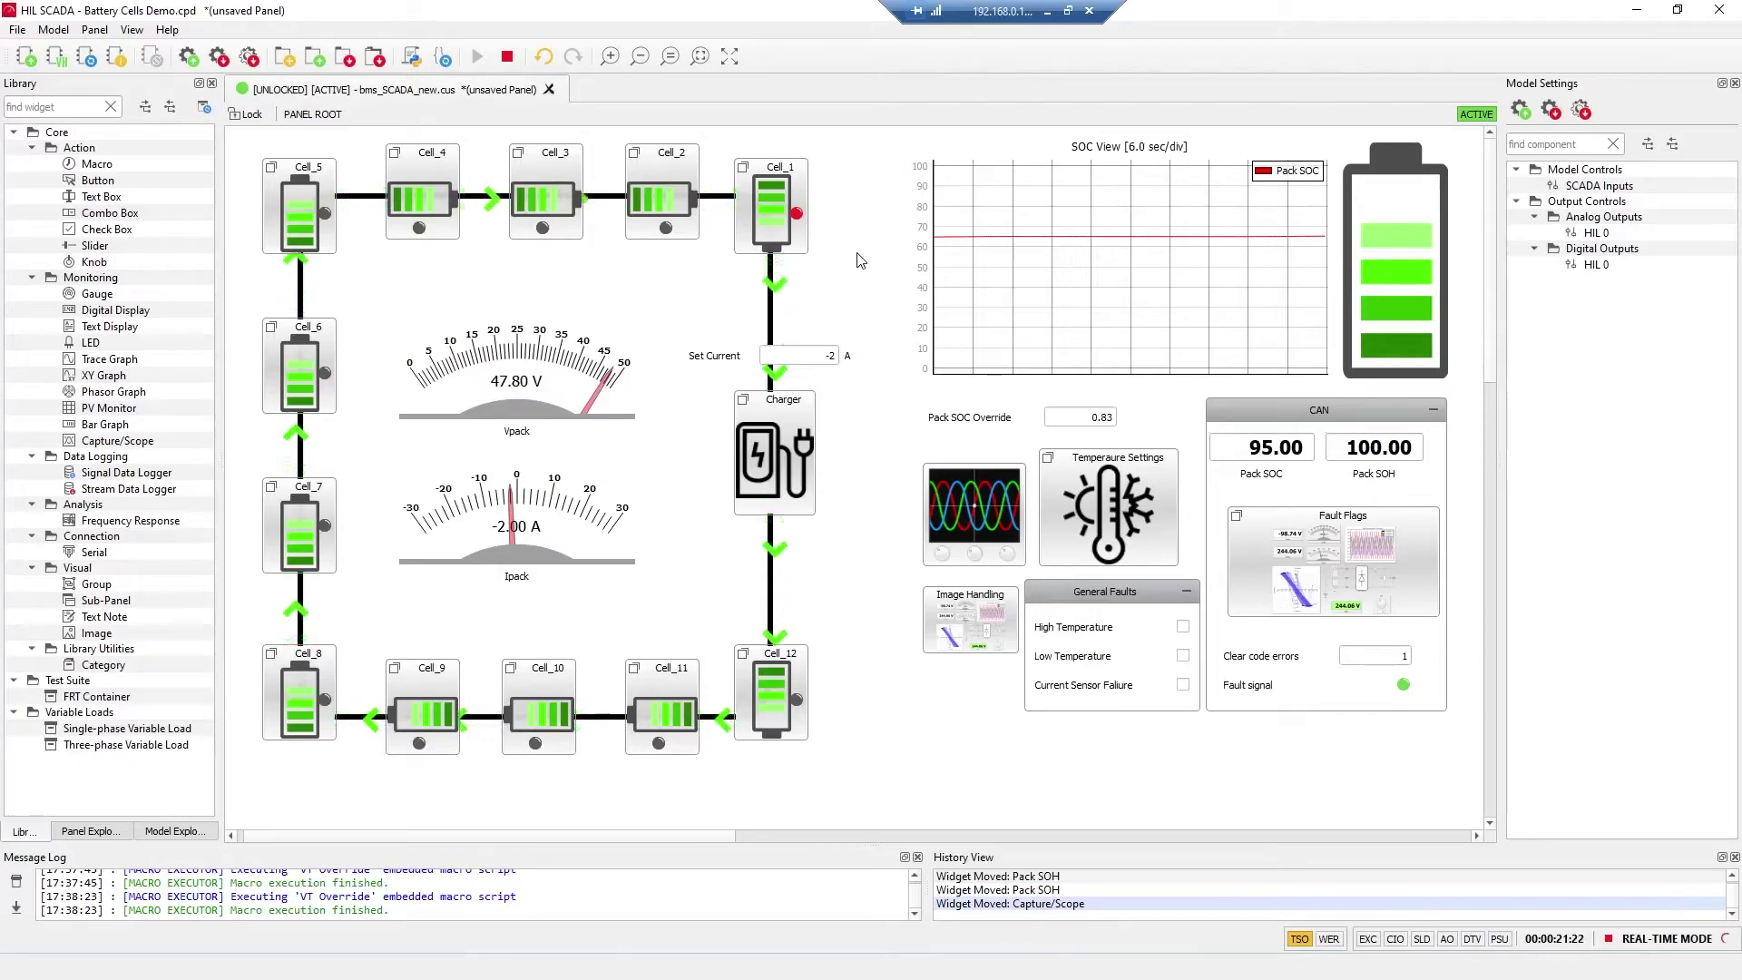
Select the Pack SOC readout and SOC View graph, and recheck the Cell_1 sub-panel
left_click(1306, 480)
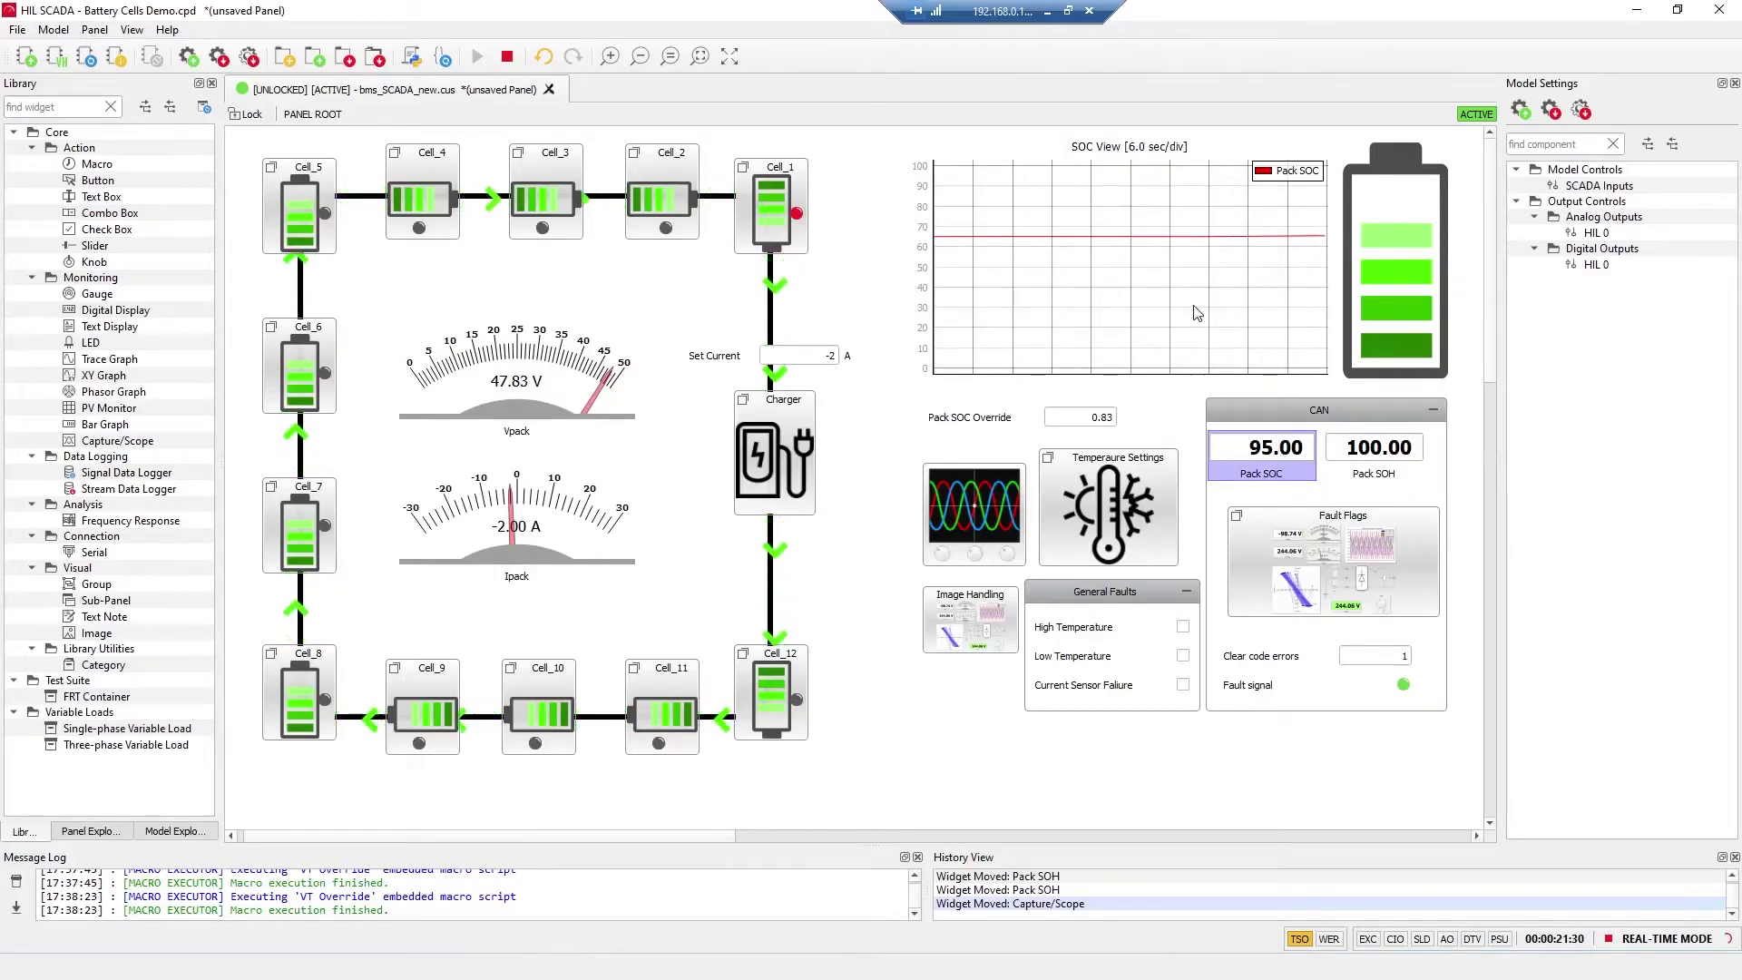
left_click(1214, 363)
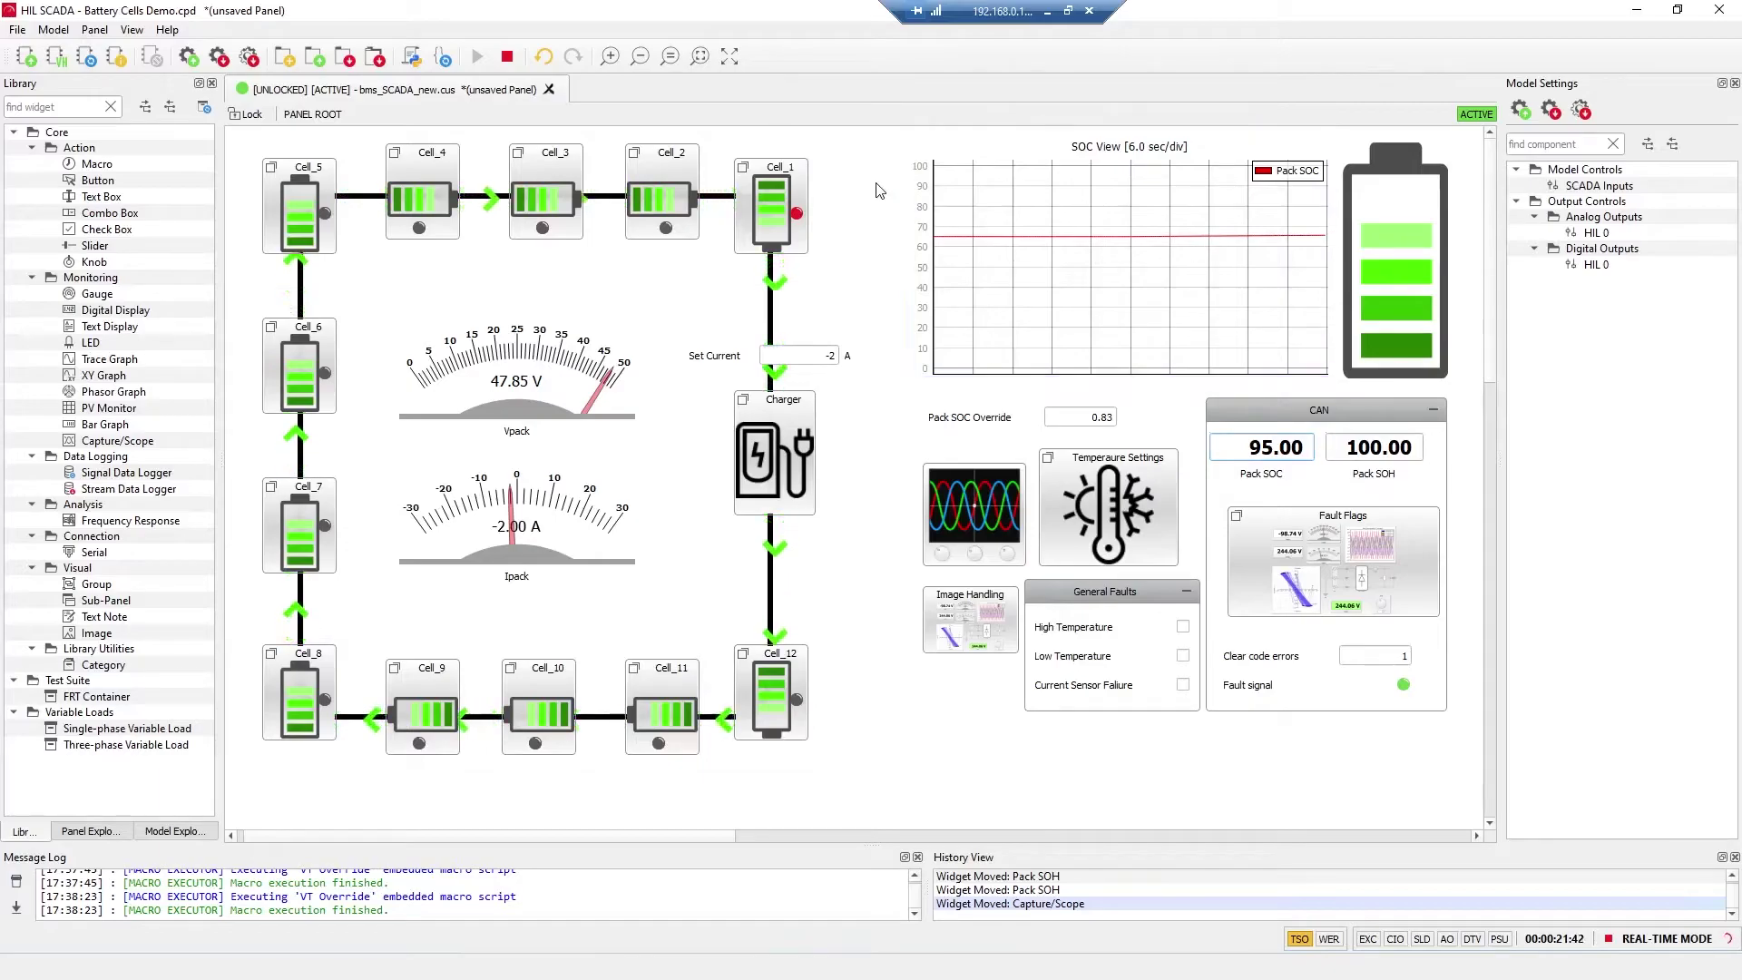
double_click(776, 194)
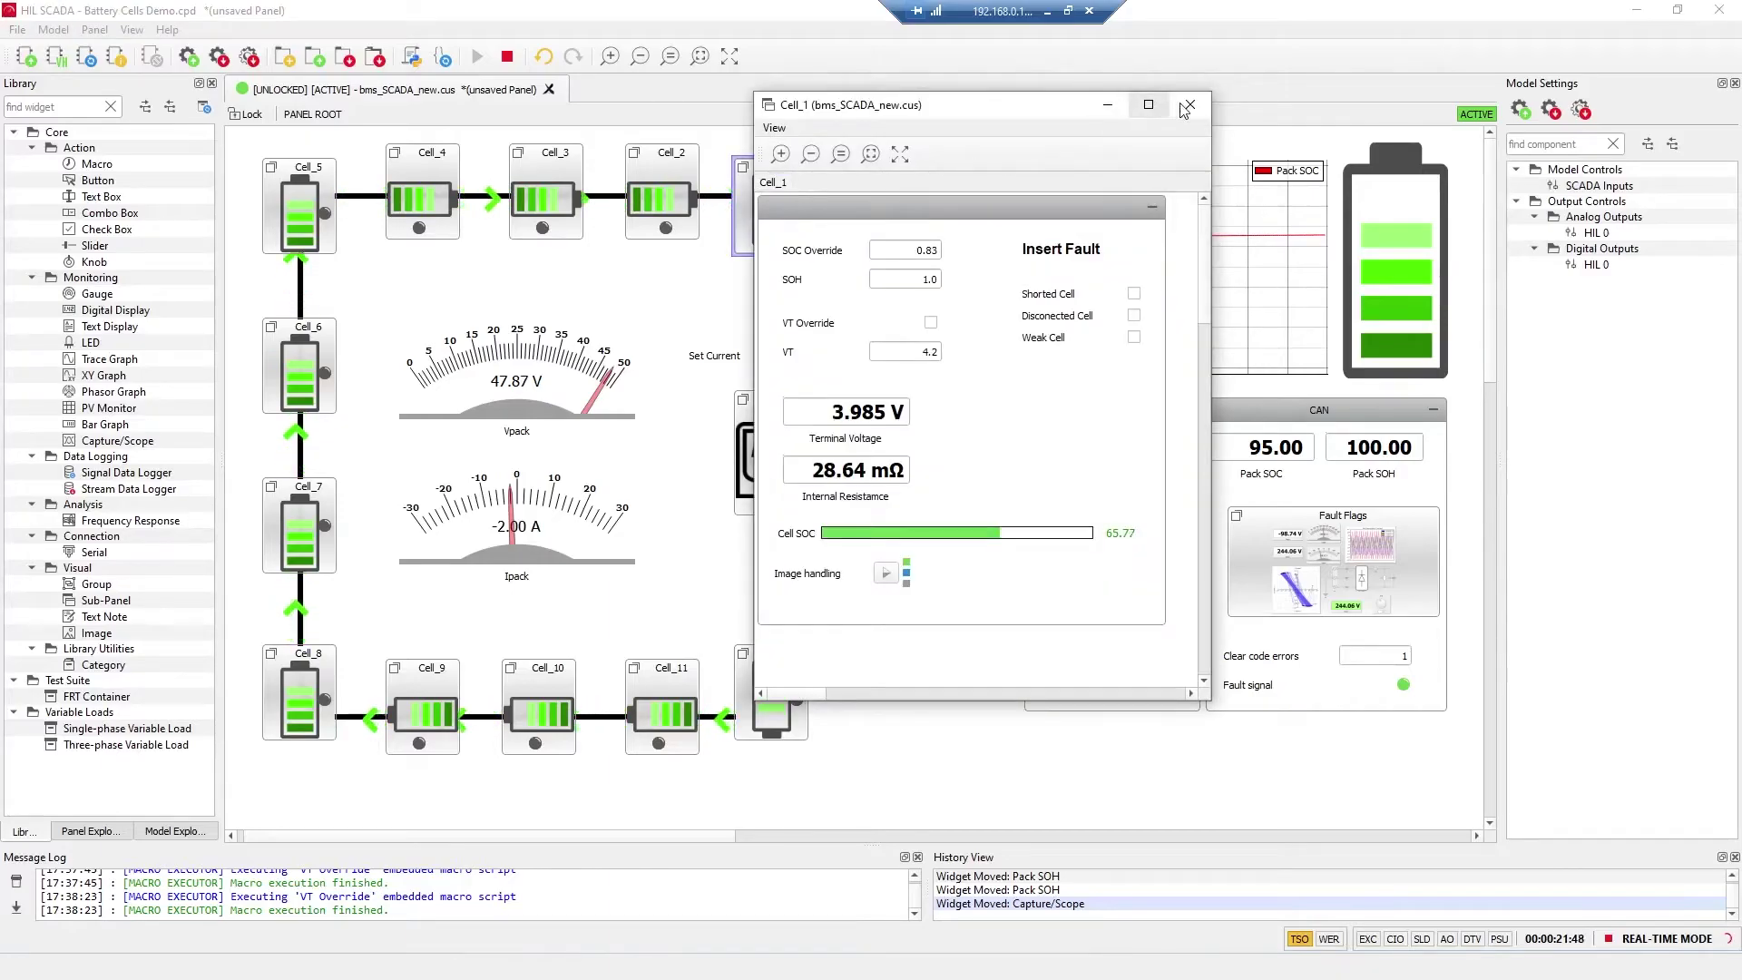
left_click(1189, 103)
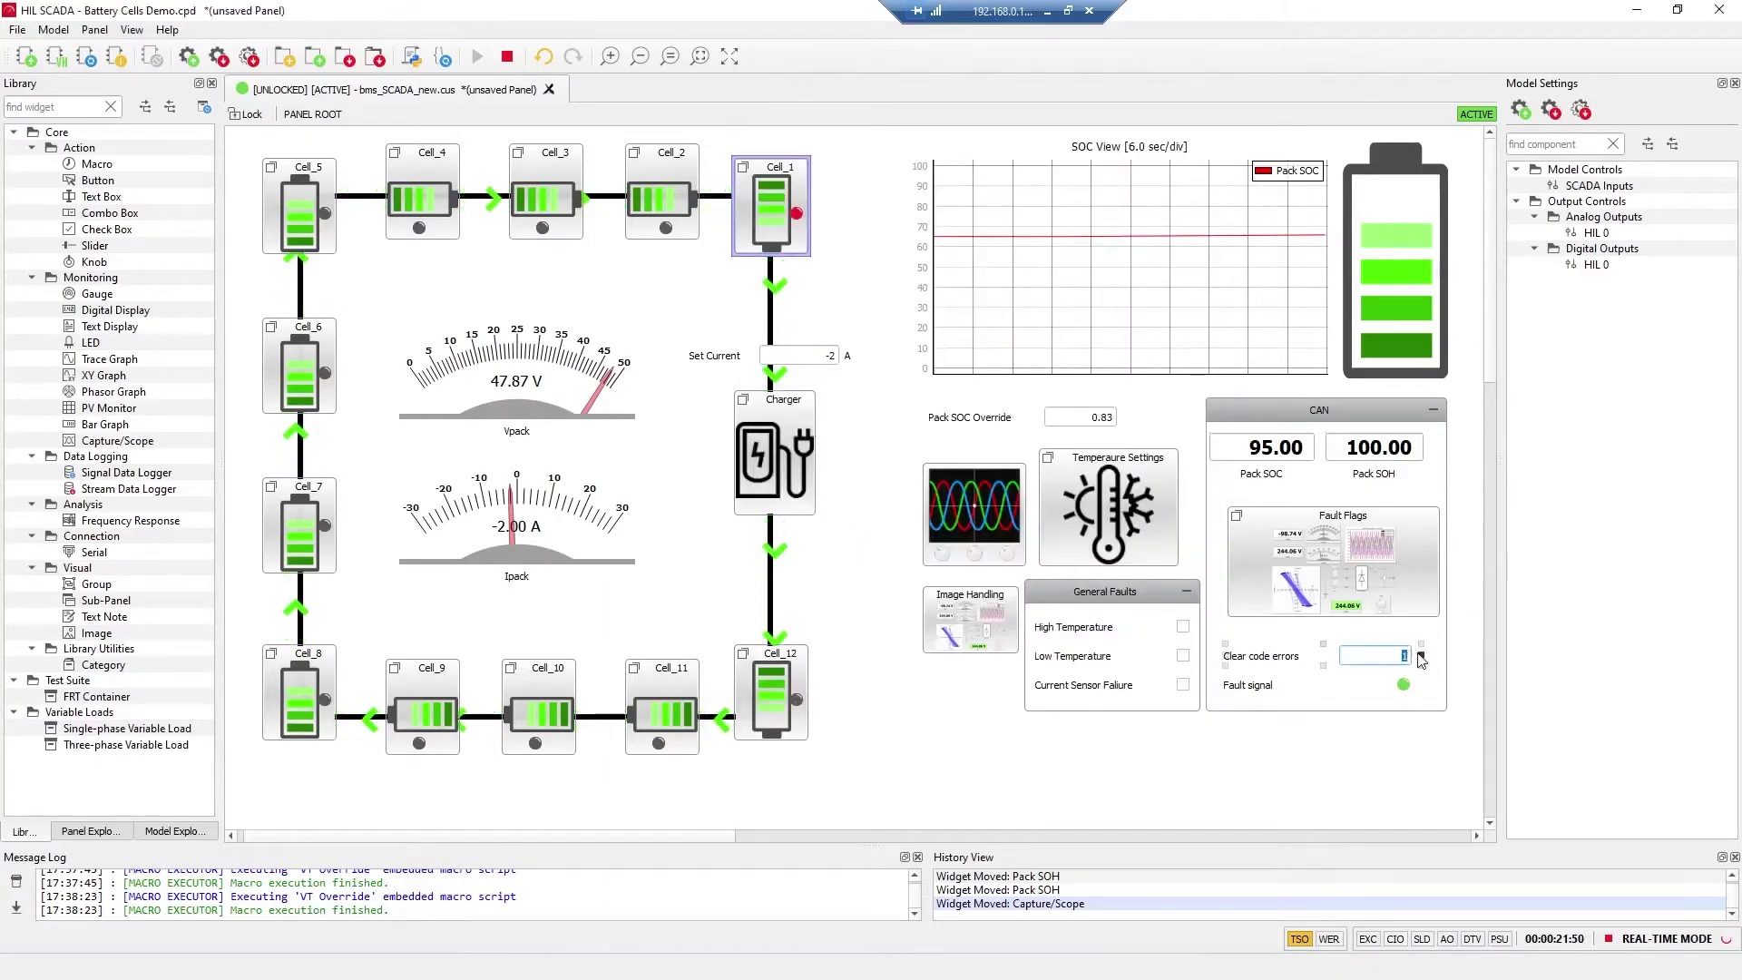
Set Clear code errors to 0 then 1, confirm no fault flags, and switch to Orion JR 2
type("0")
key("Return")
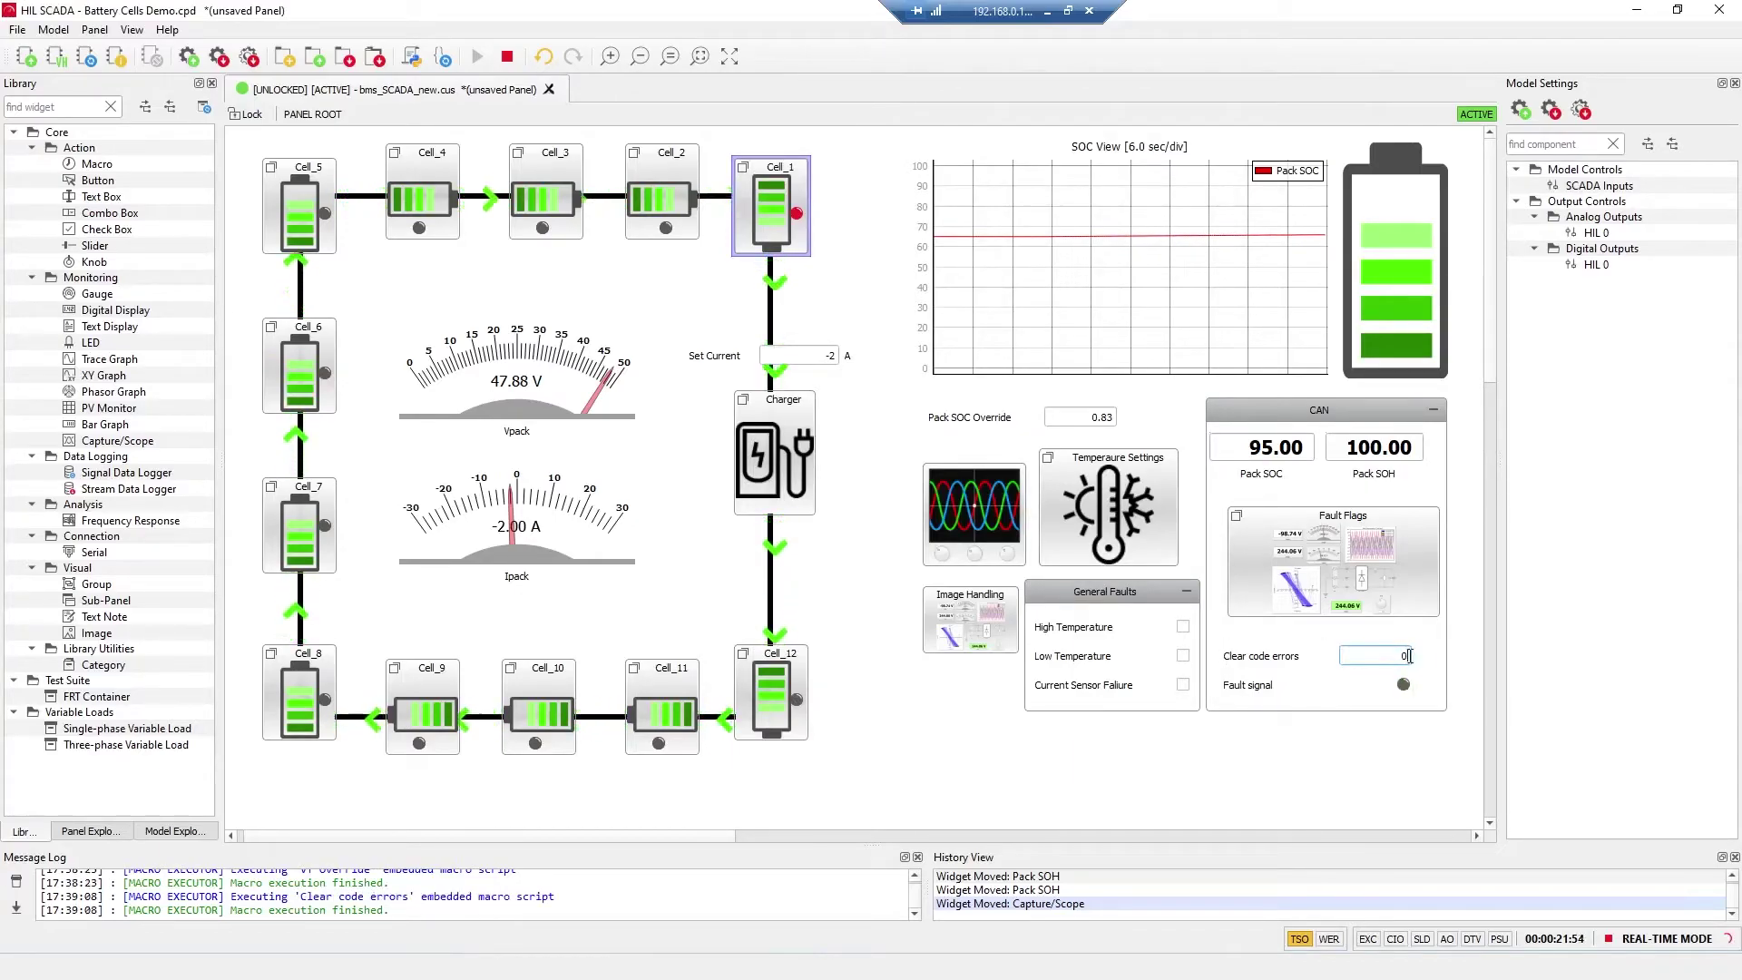
type("1")
key("Return")
double_click(1358, 579)
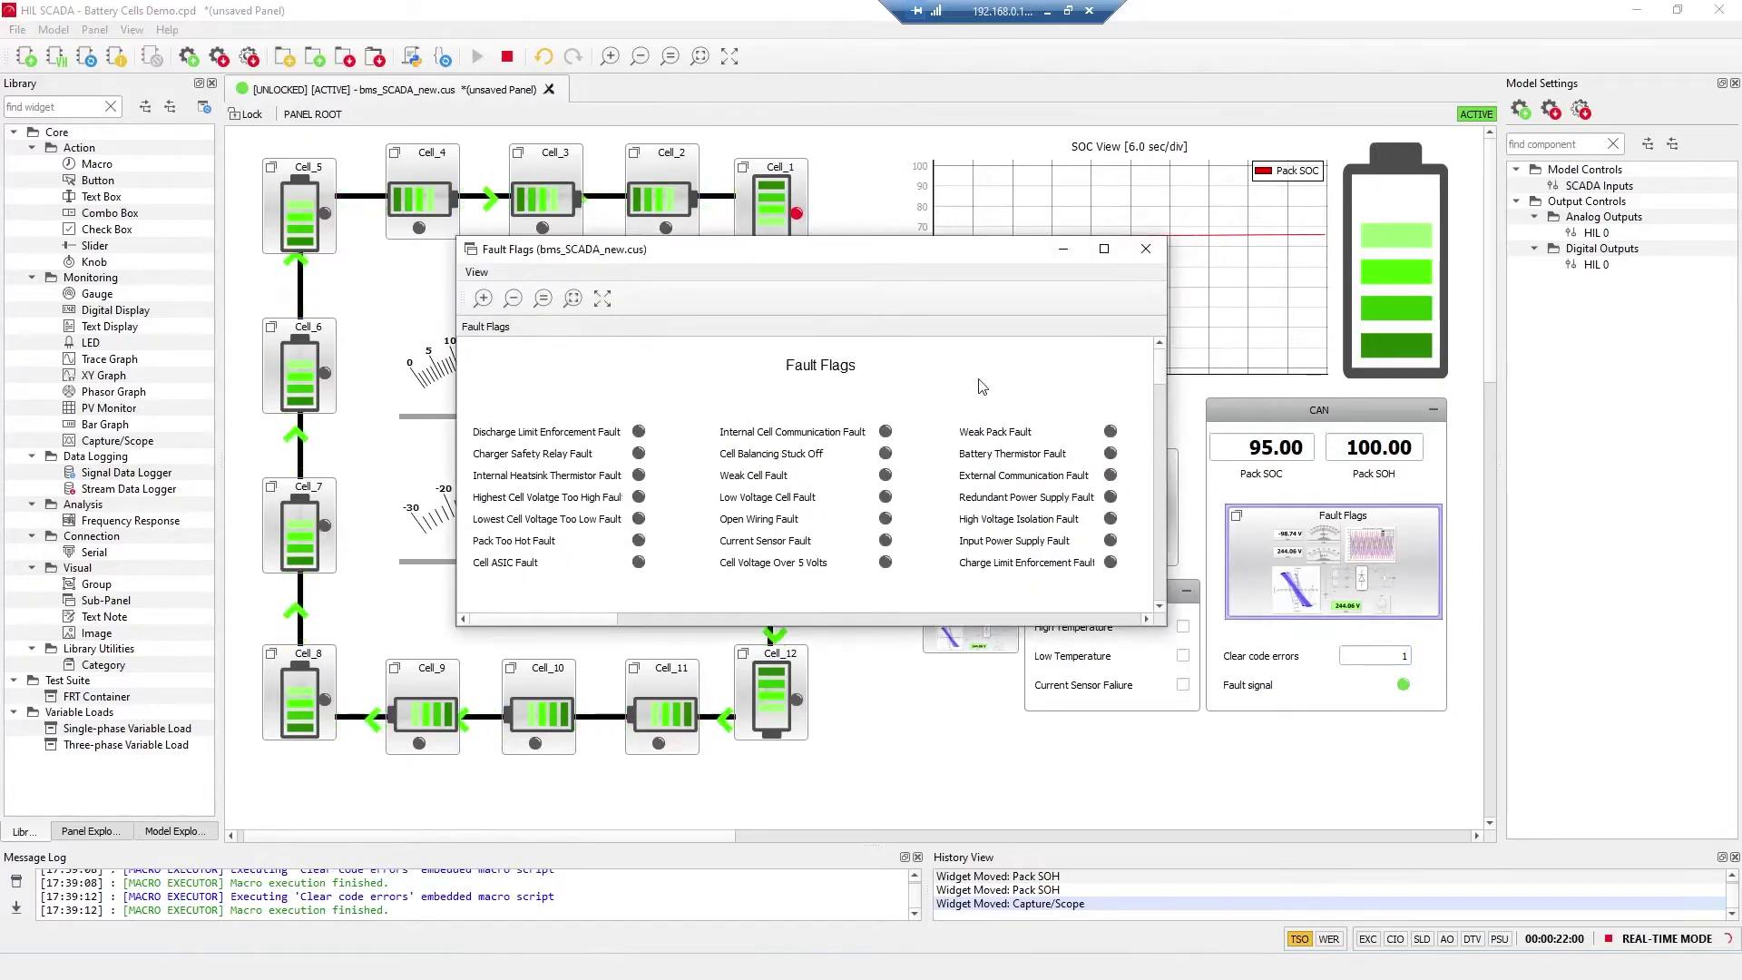
left_click(1145, 246)
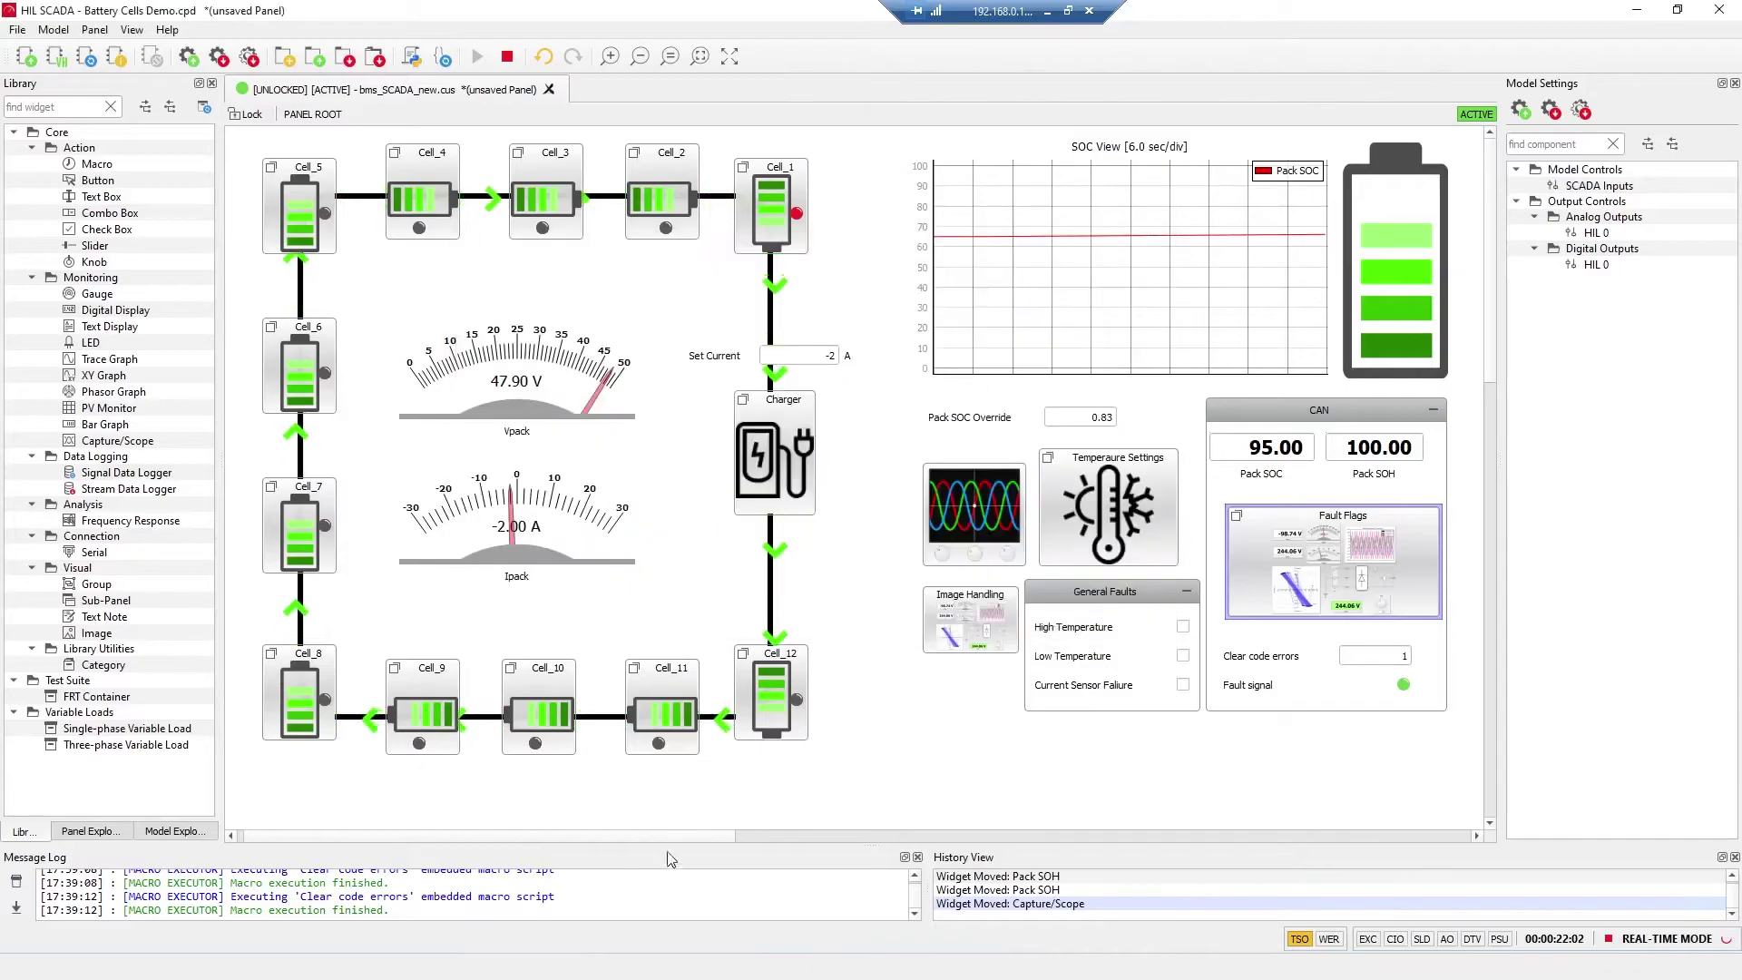
left_click(677, 896)
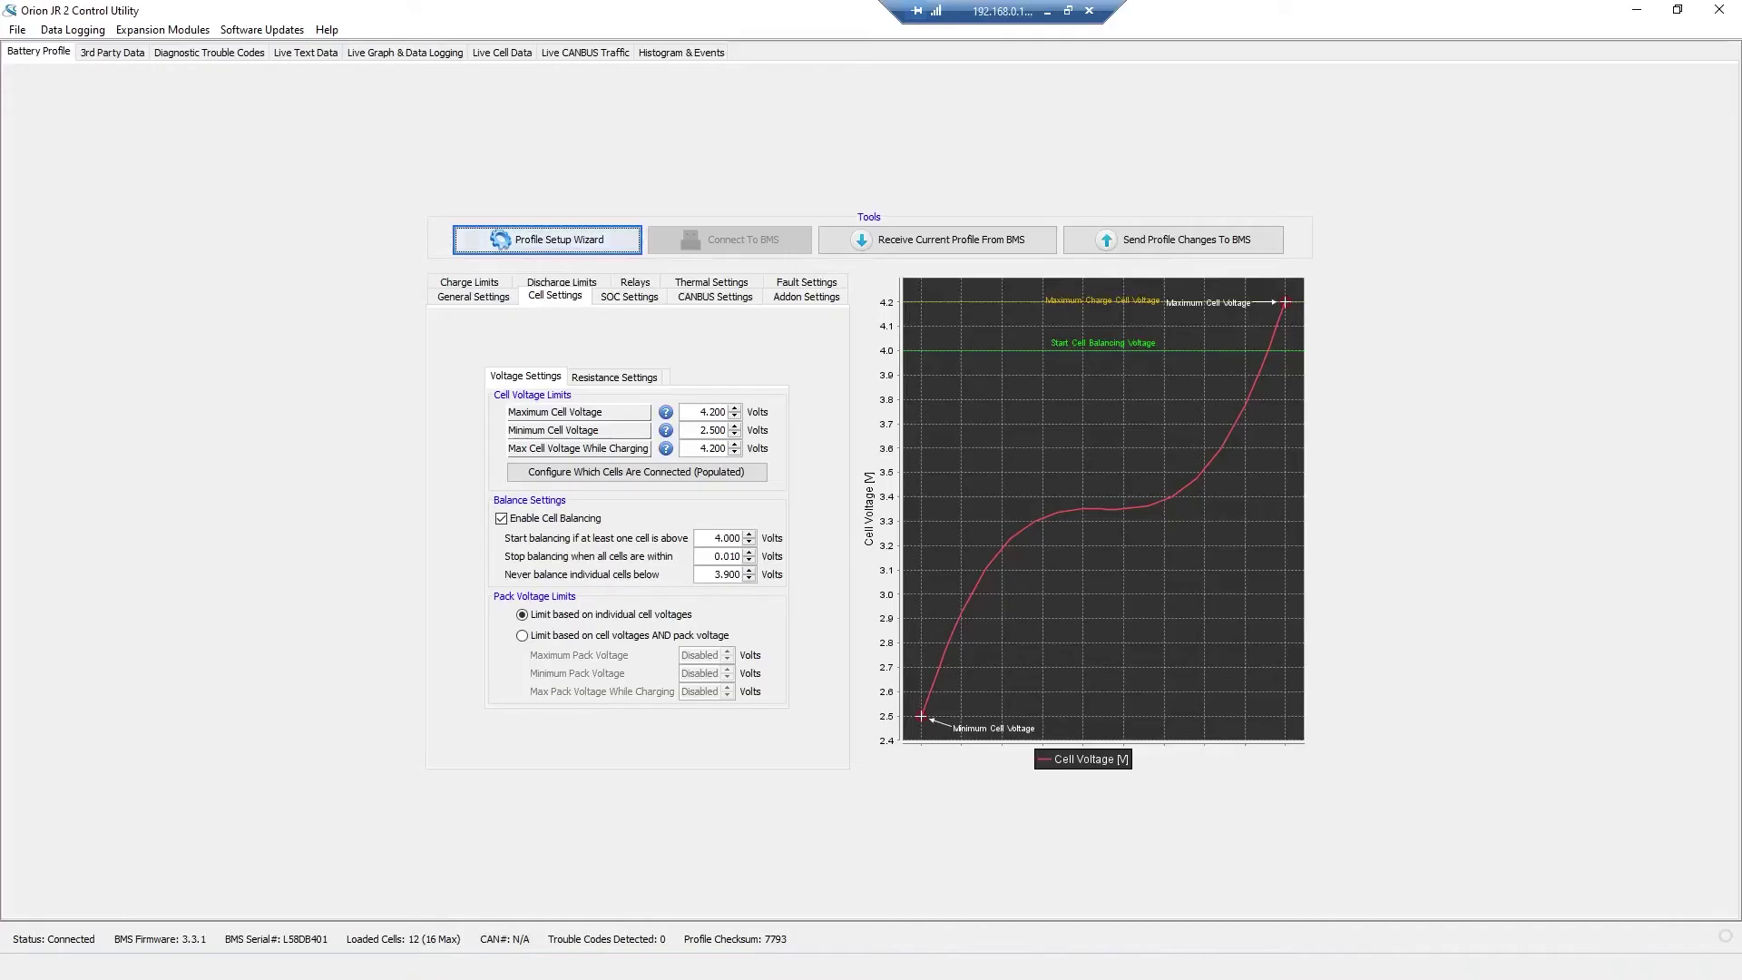
Confirm Cell 1 is balancing in the Live Cell Data table, then minimise the Orion utility
left_click(509, 54)
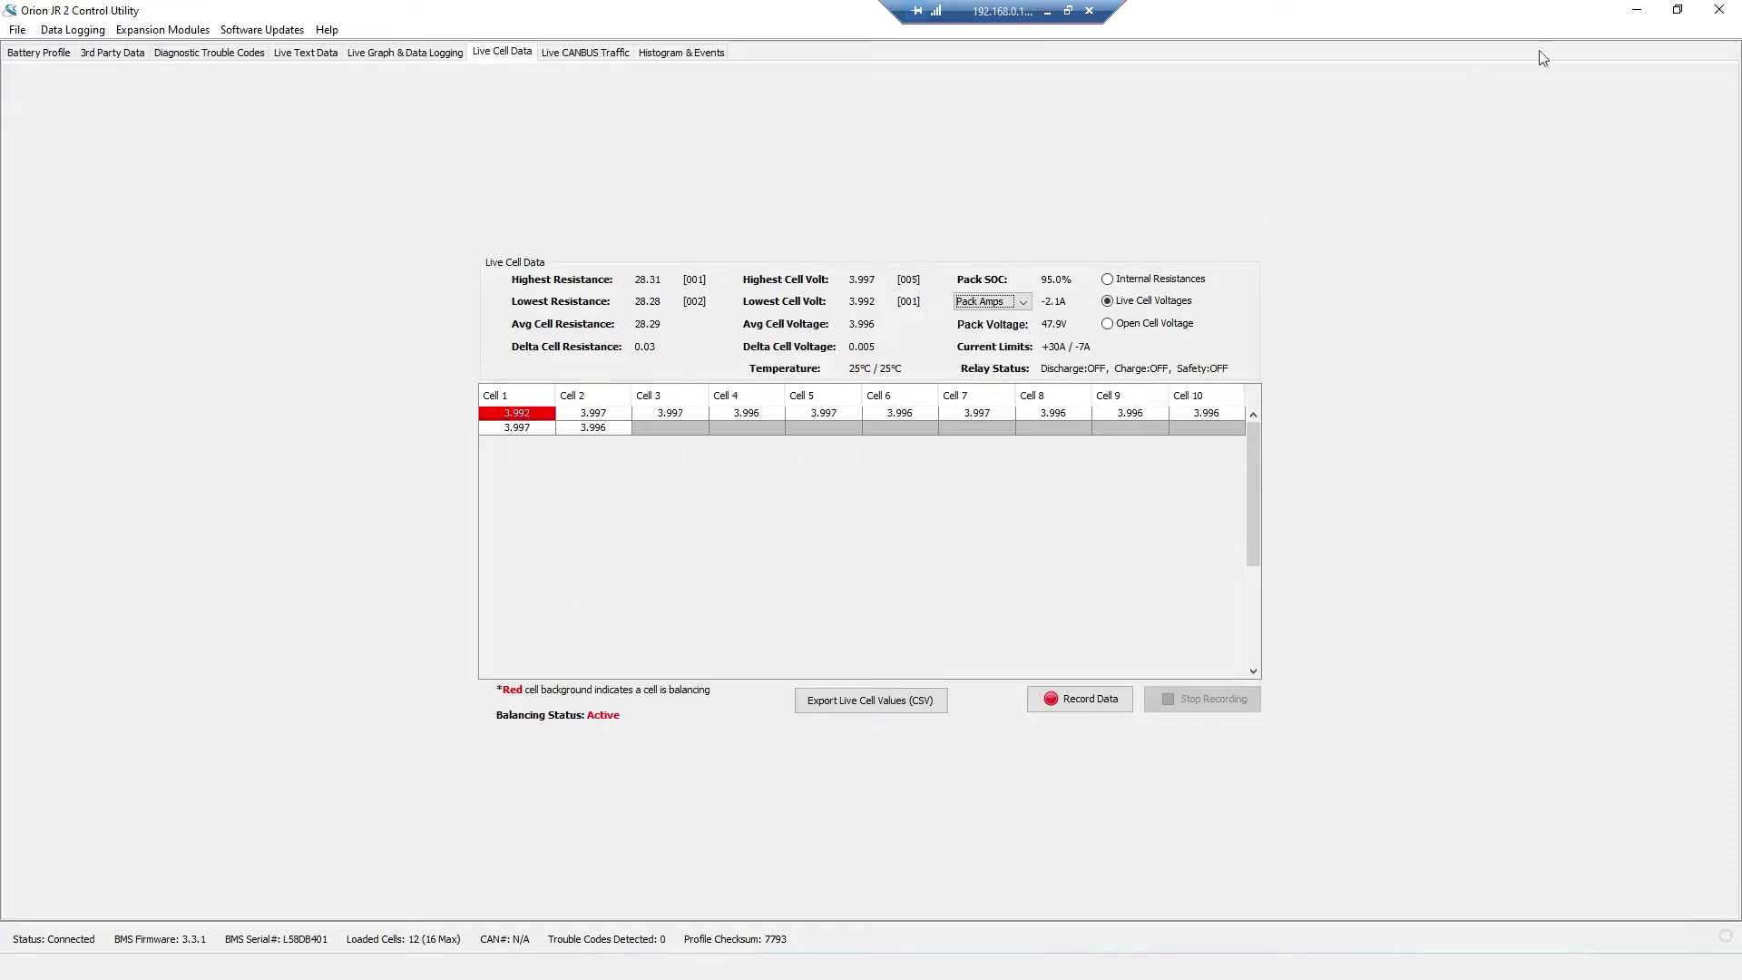
left_click(1638, 12)
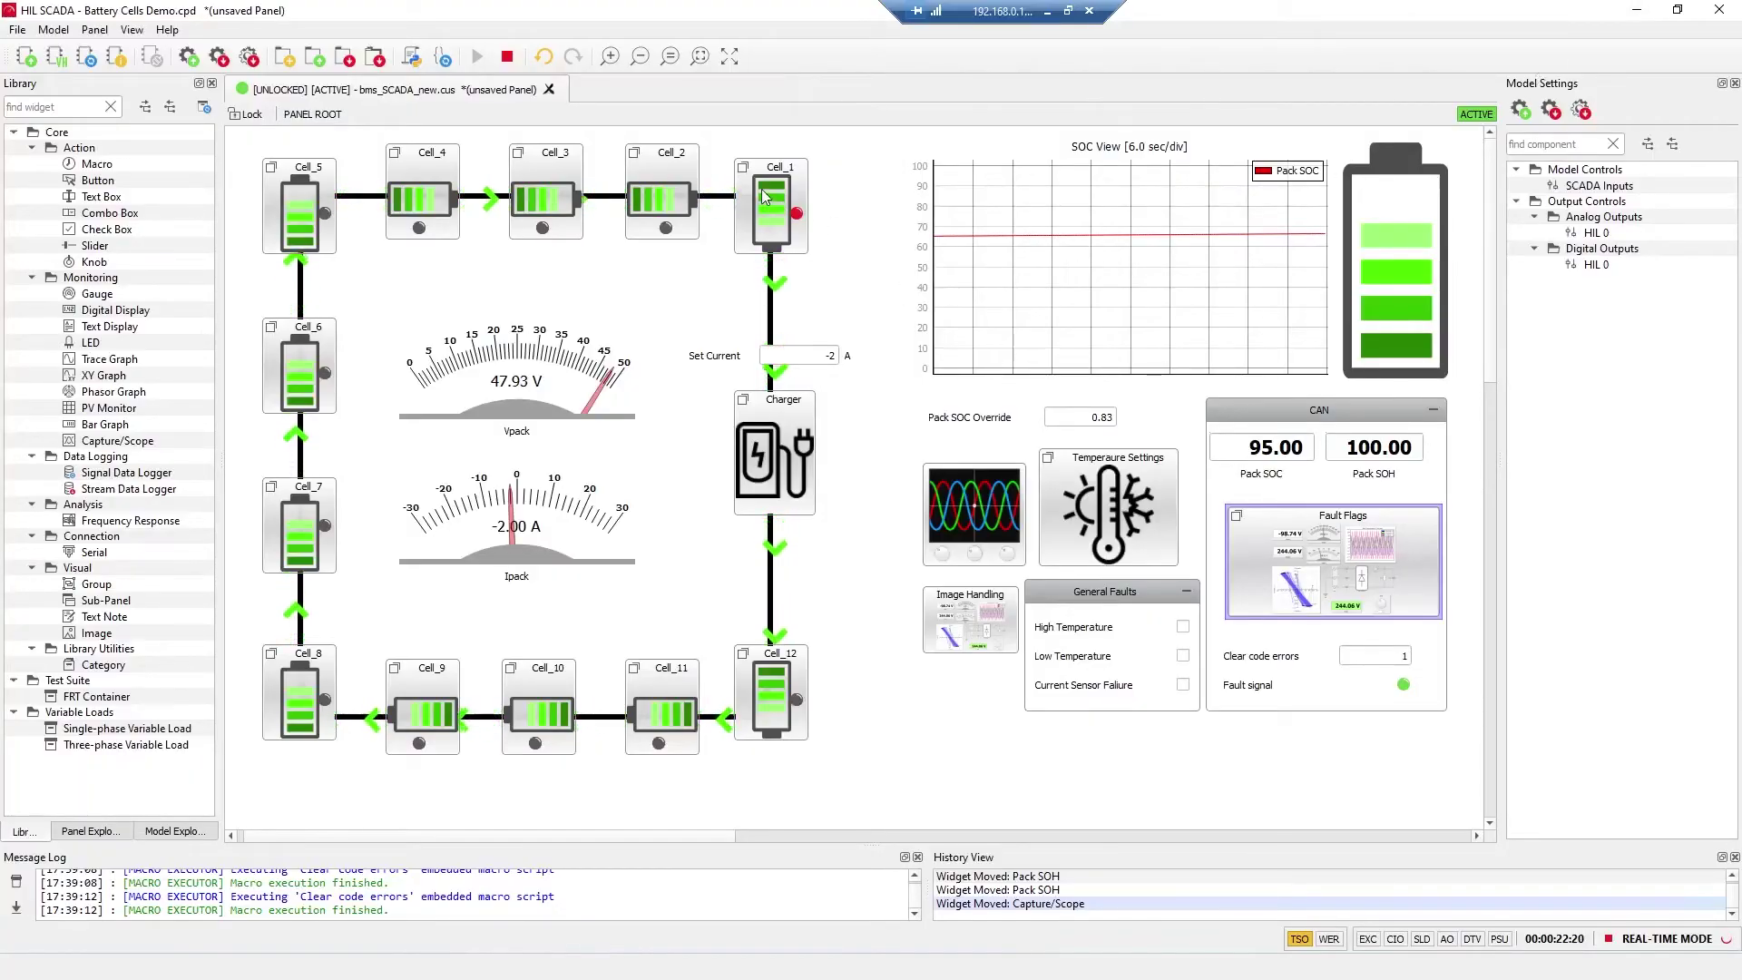
Inject a Shorted Cell fault into Cell_1 from its sub-panel
double_click(976, 494)
key("Escape")
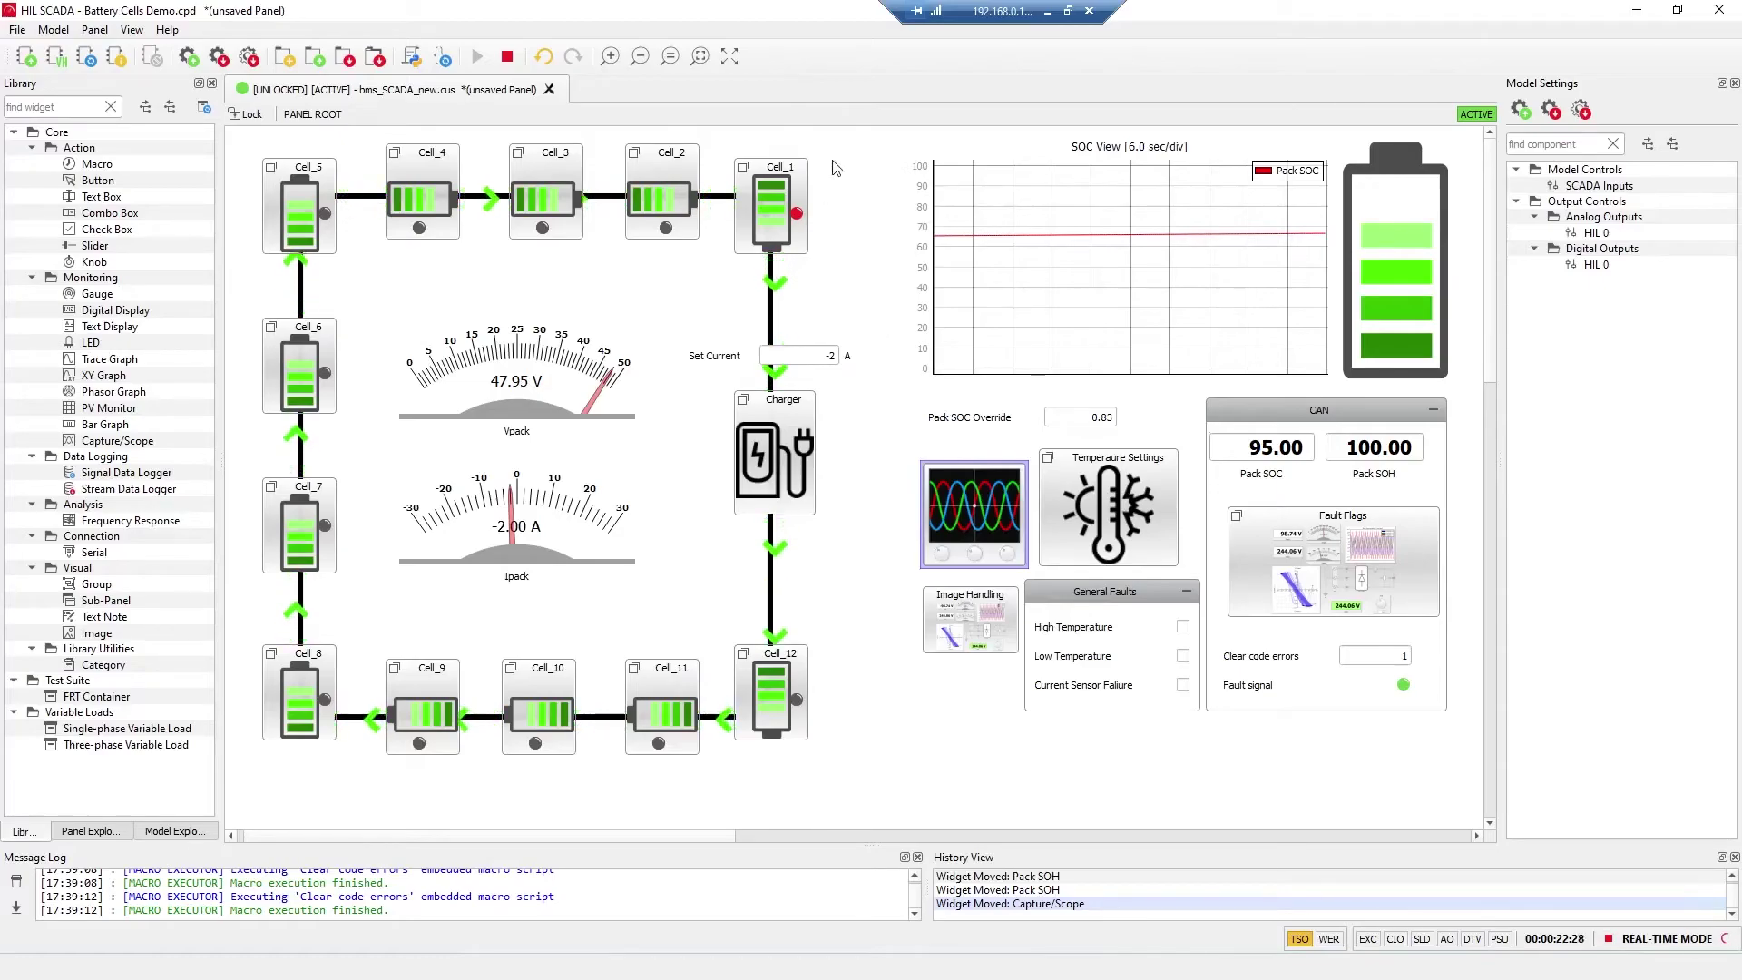
double_click(770, 168)
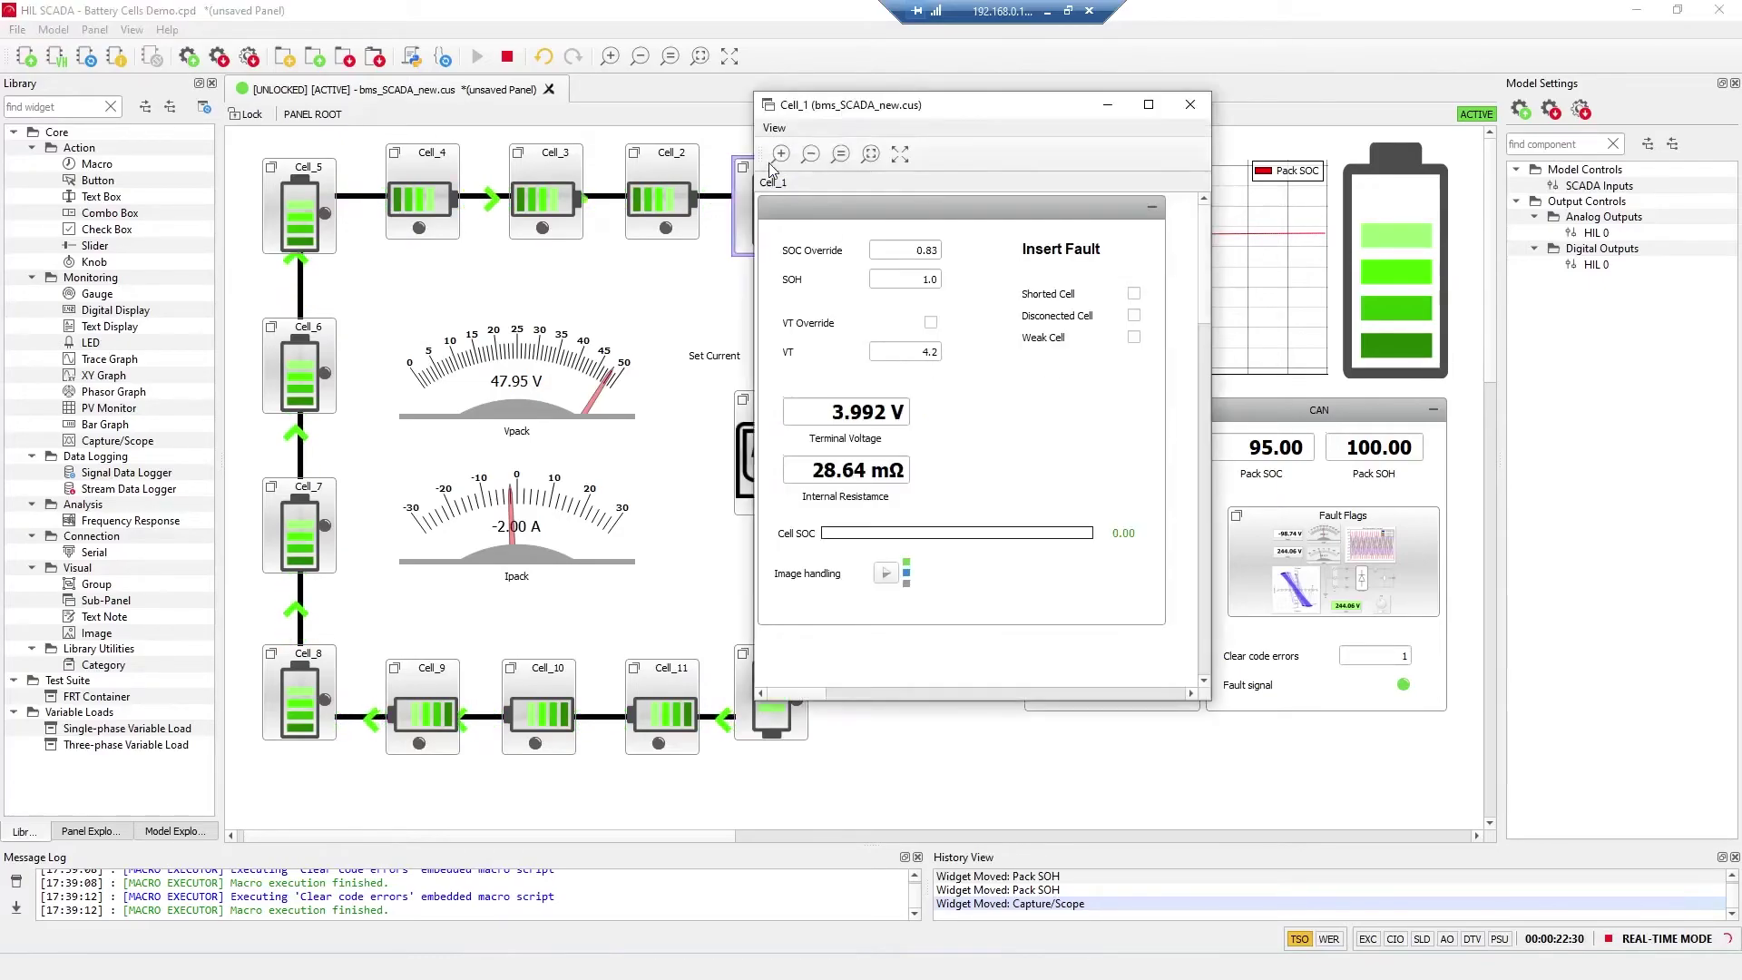
left_click_drag(908, 109, 481, 142)
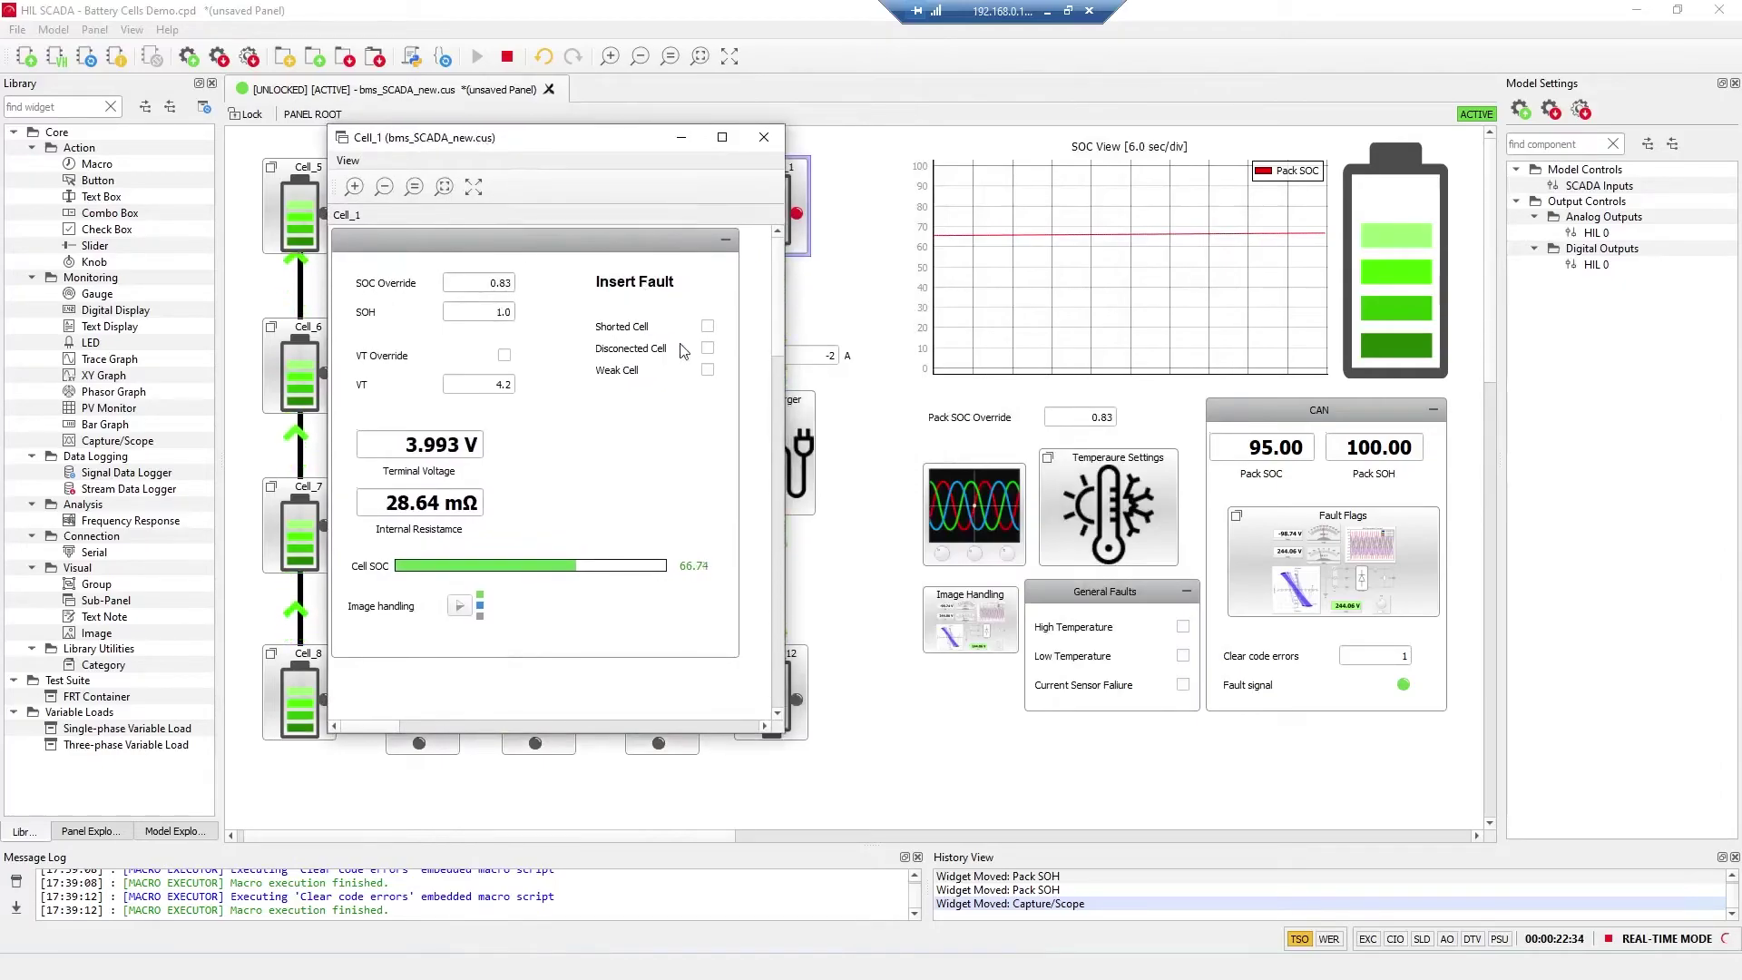
left_click_drag(670, 150, 1409, 77)
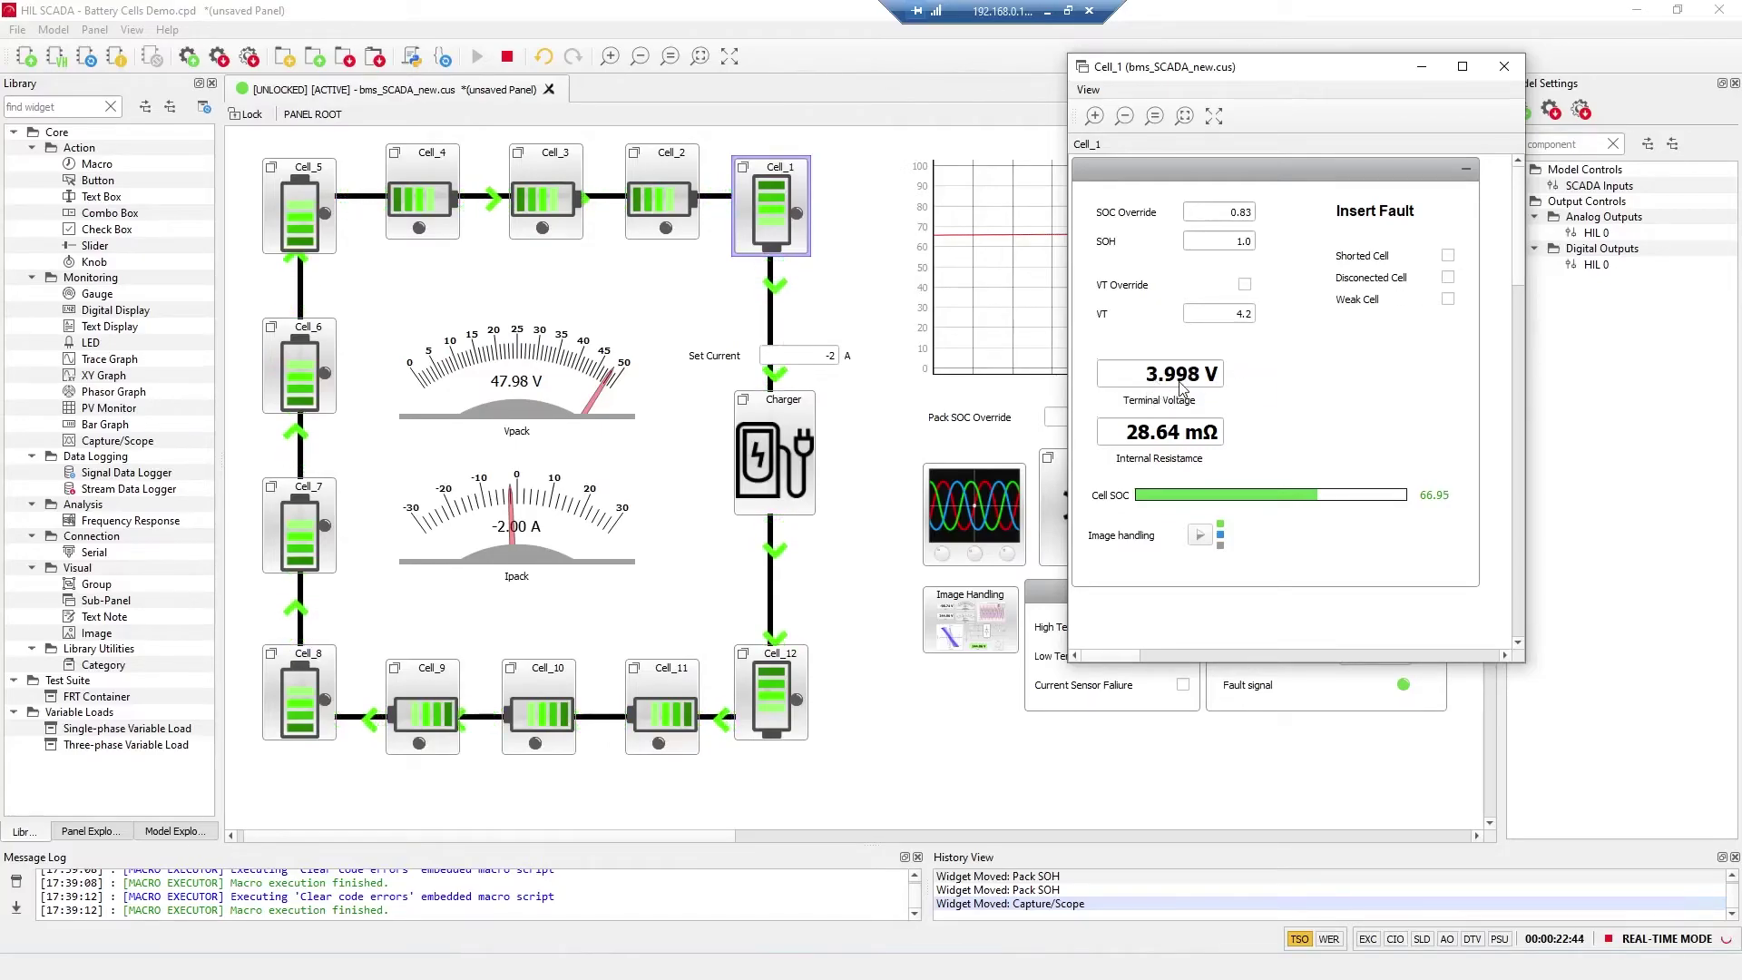
left_click(1447, 261)
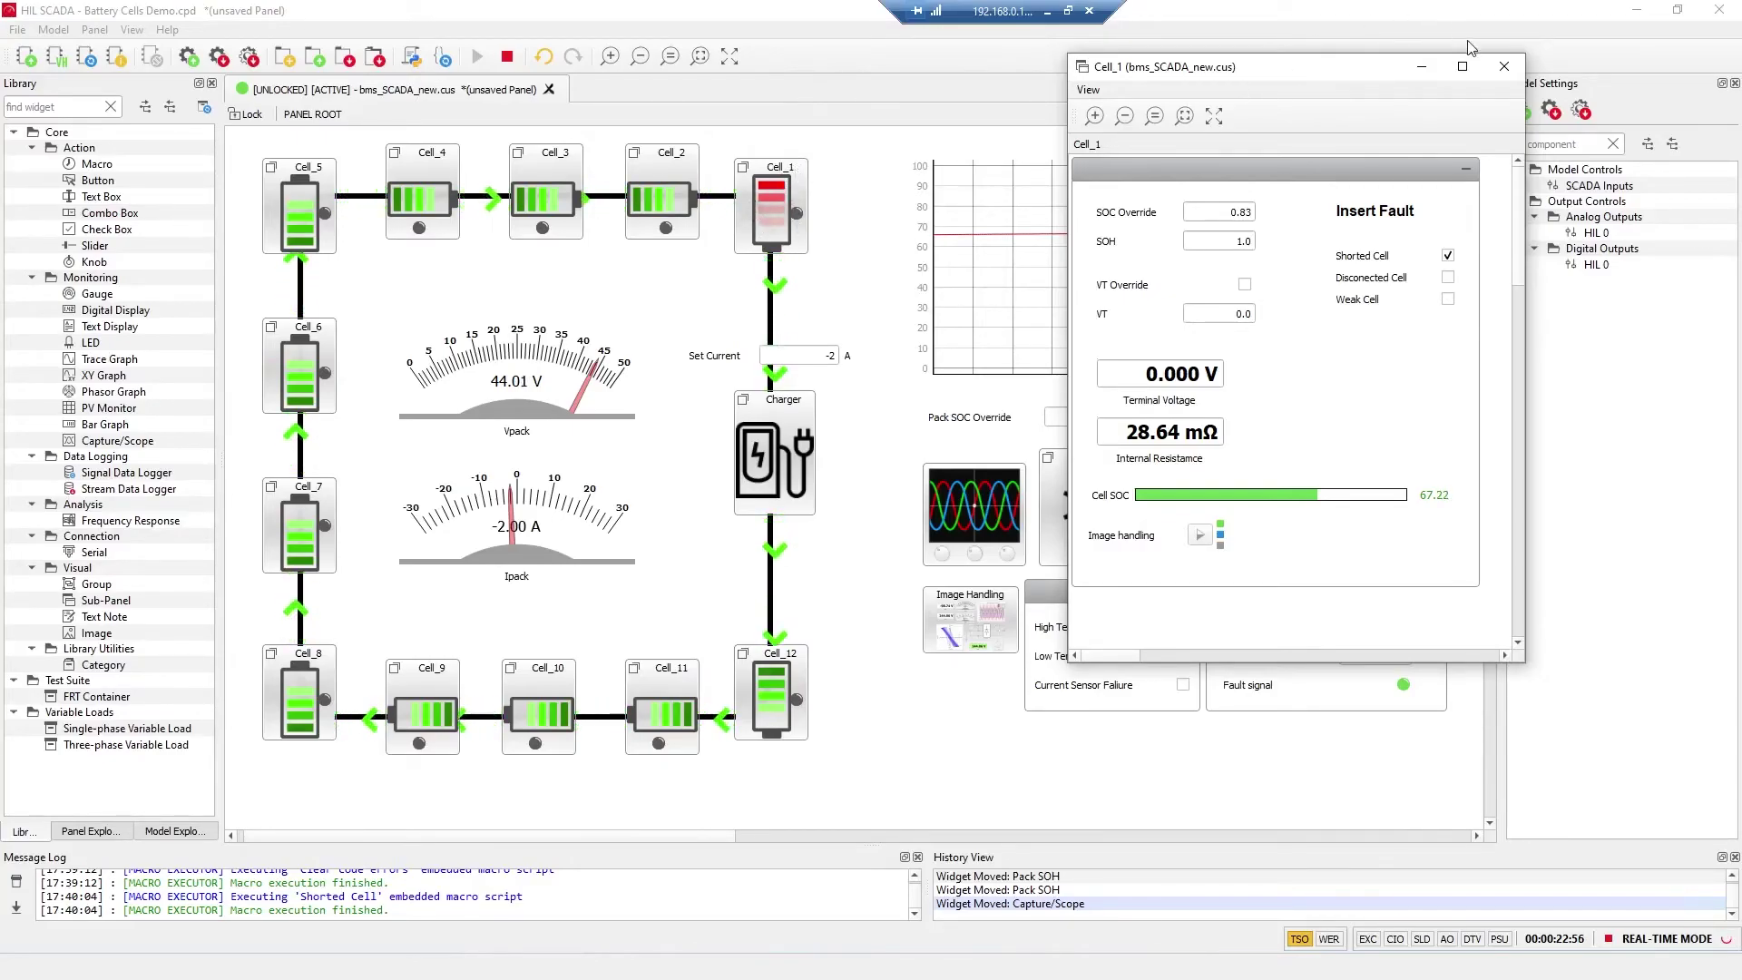
Confirm the Low Voltage Cell Fault flag and Orion JR 2's trouble code, then return to SCADA
left_click(1421, 66)
double_click(1346, 533)
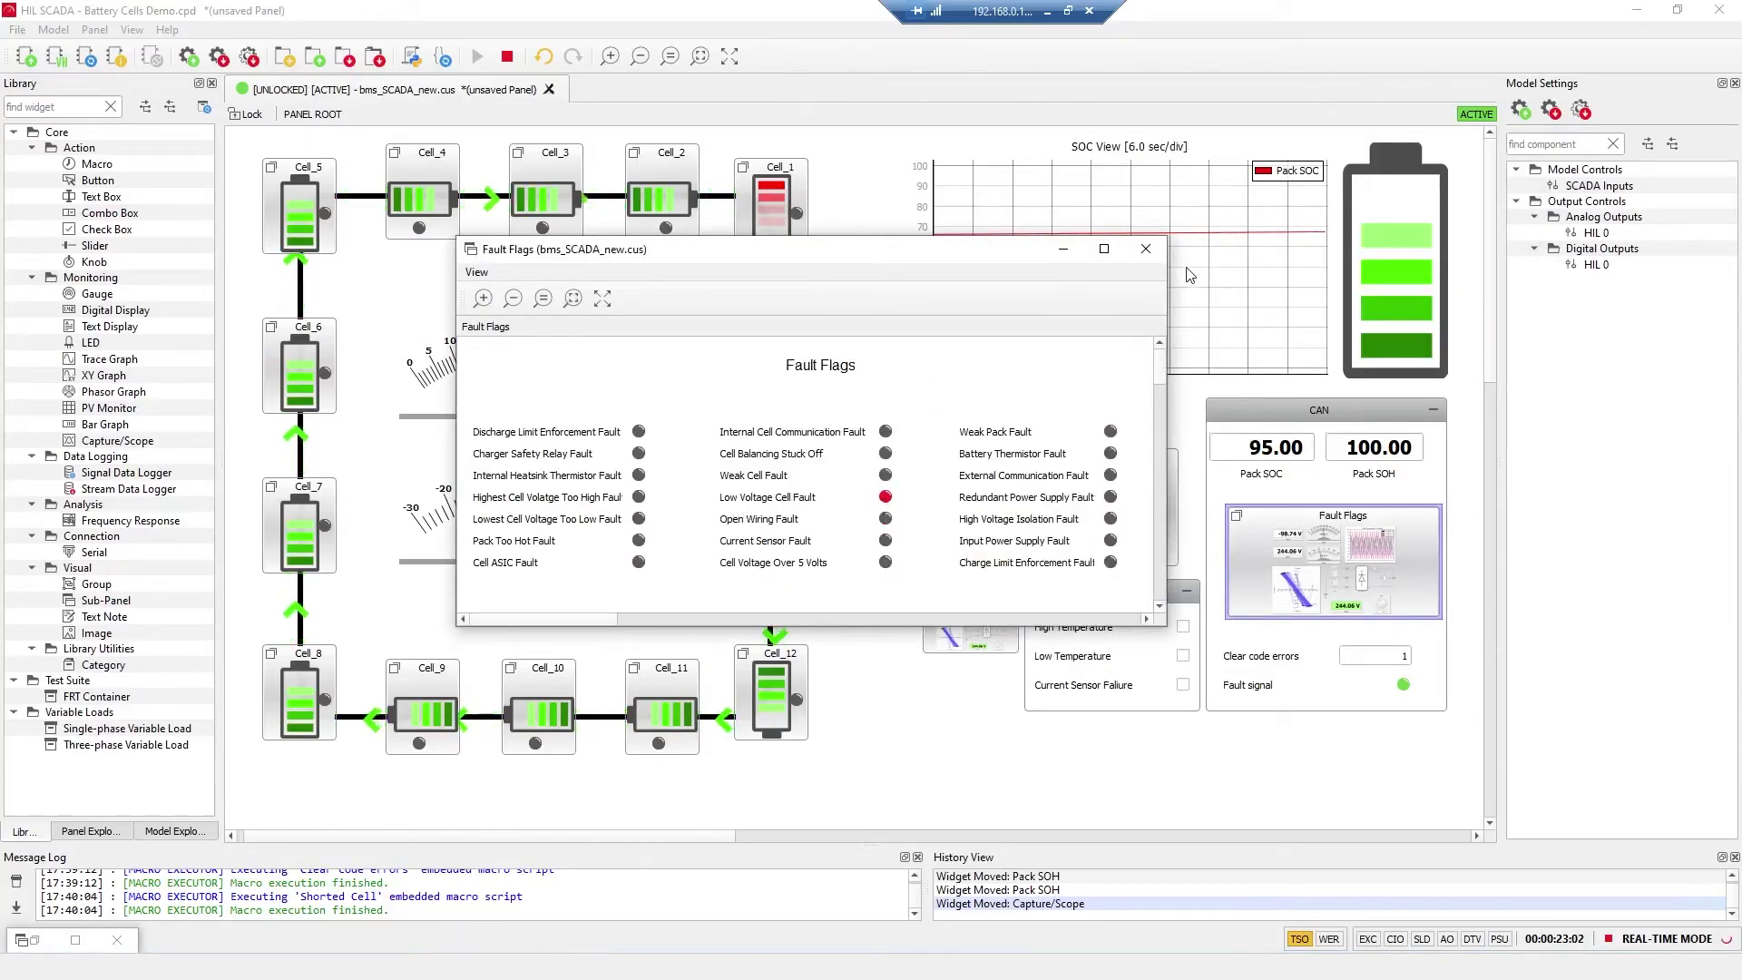
left_click(1145, 248)
key("alt+Tab")
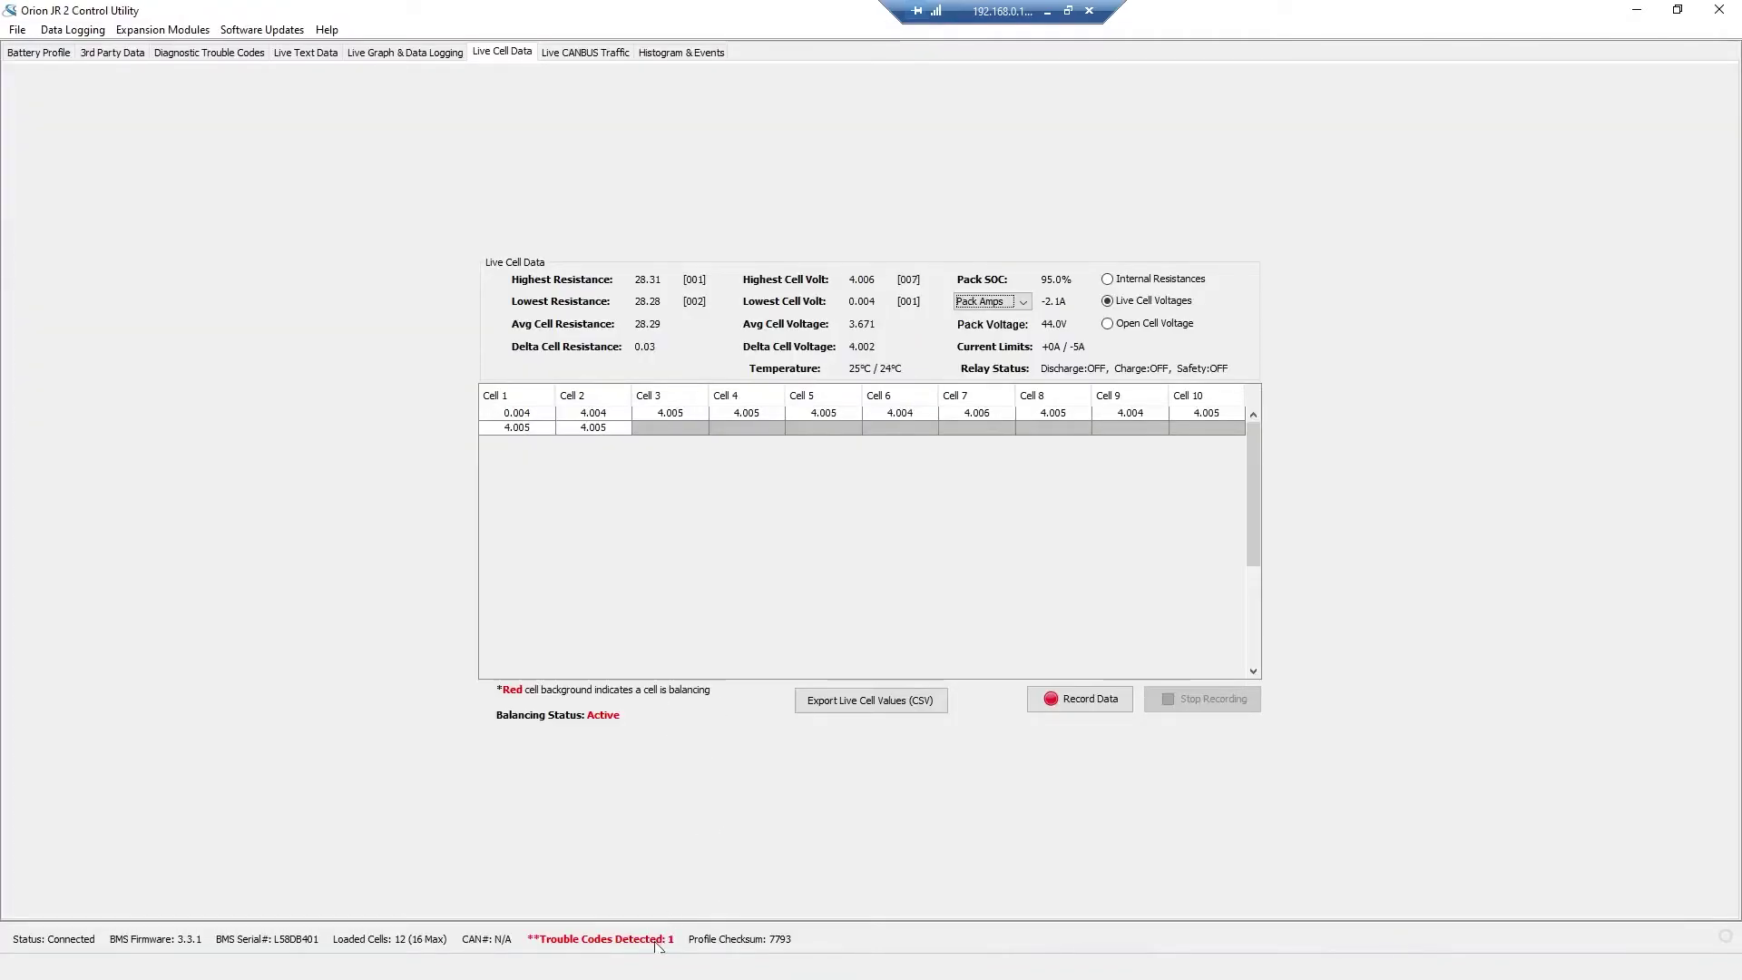
left_click(1635, 11)
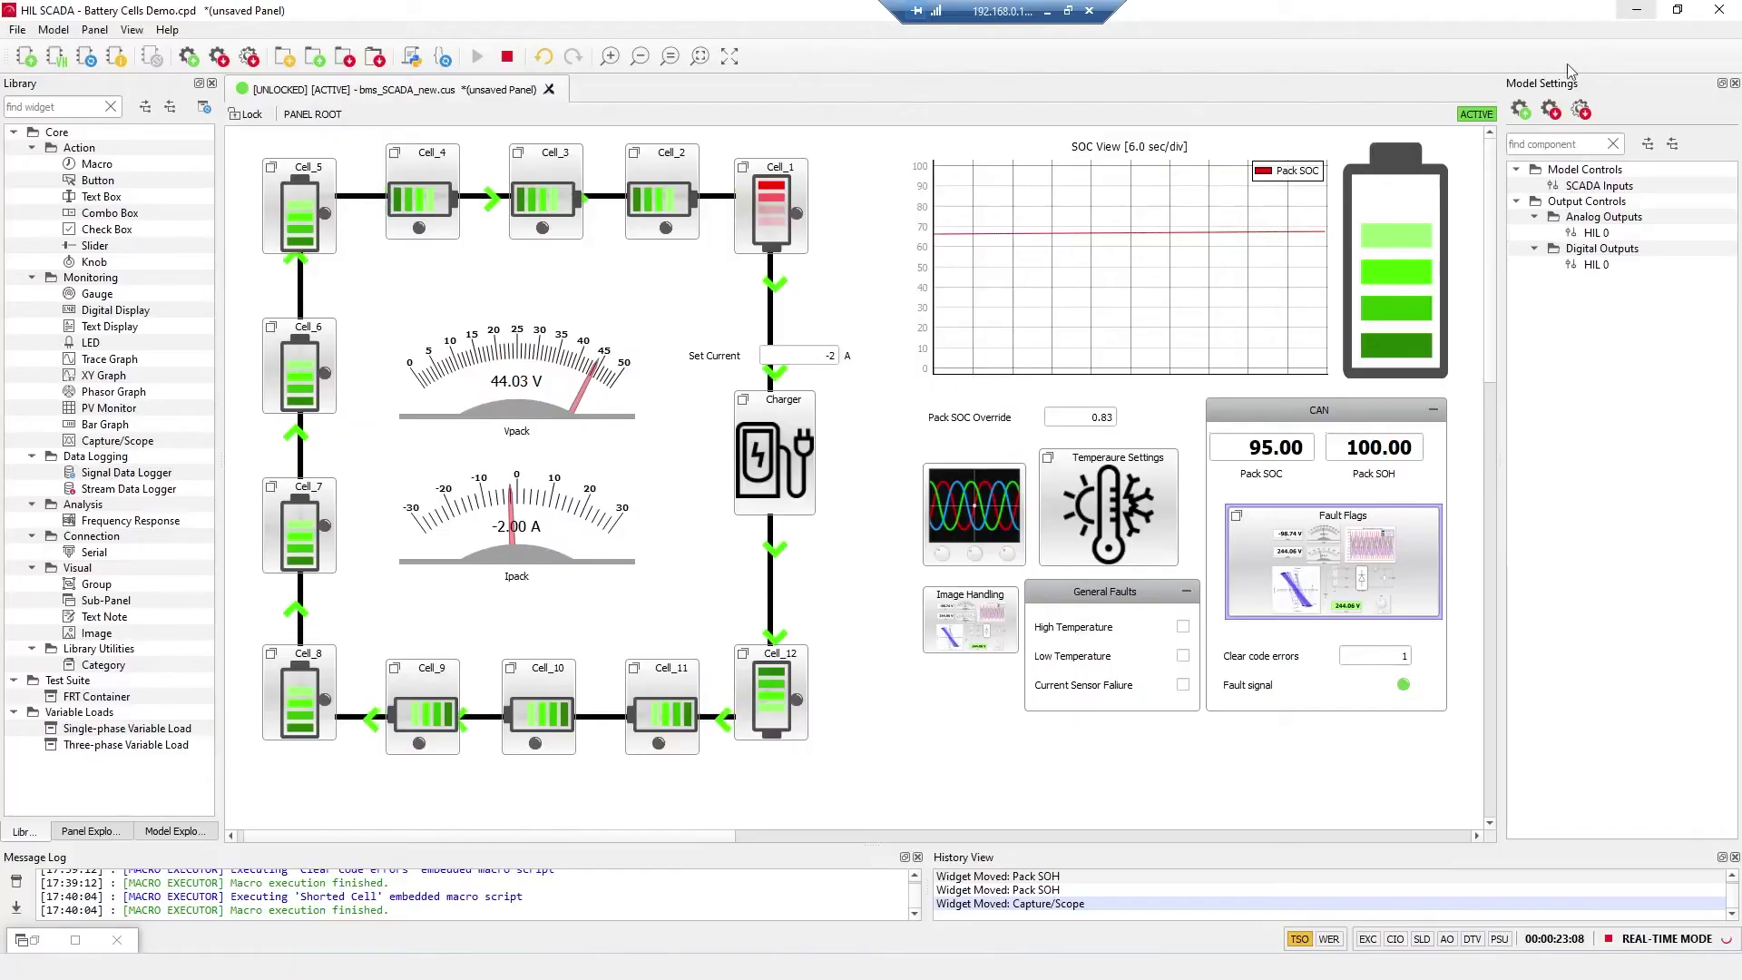
Remove the Shorted Cell fault from Cell_1
left_click(791, 202)
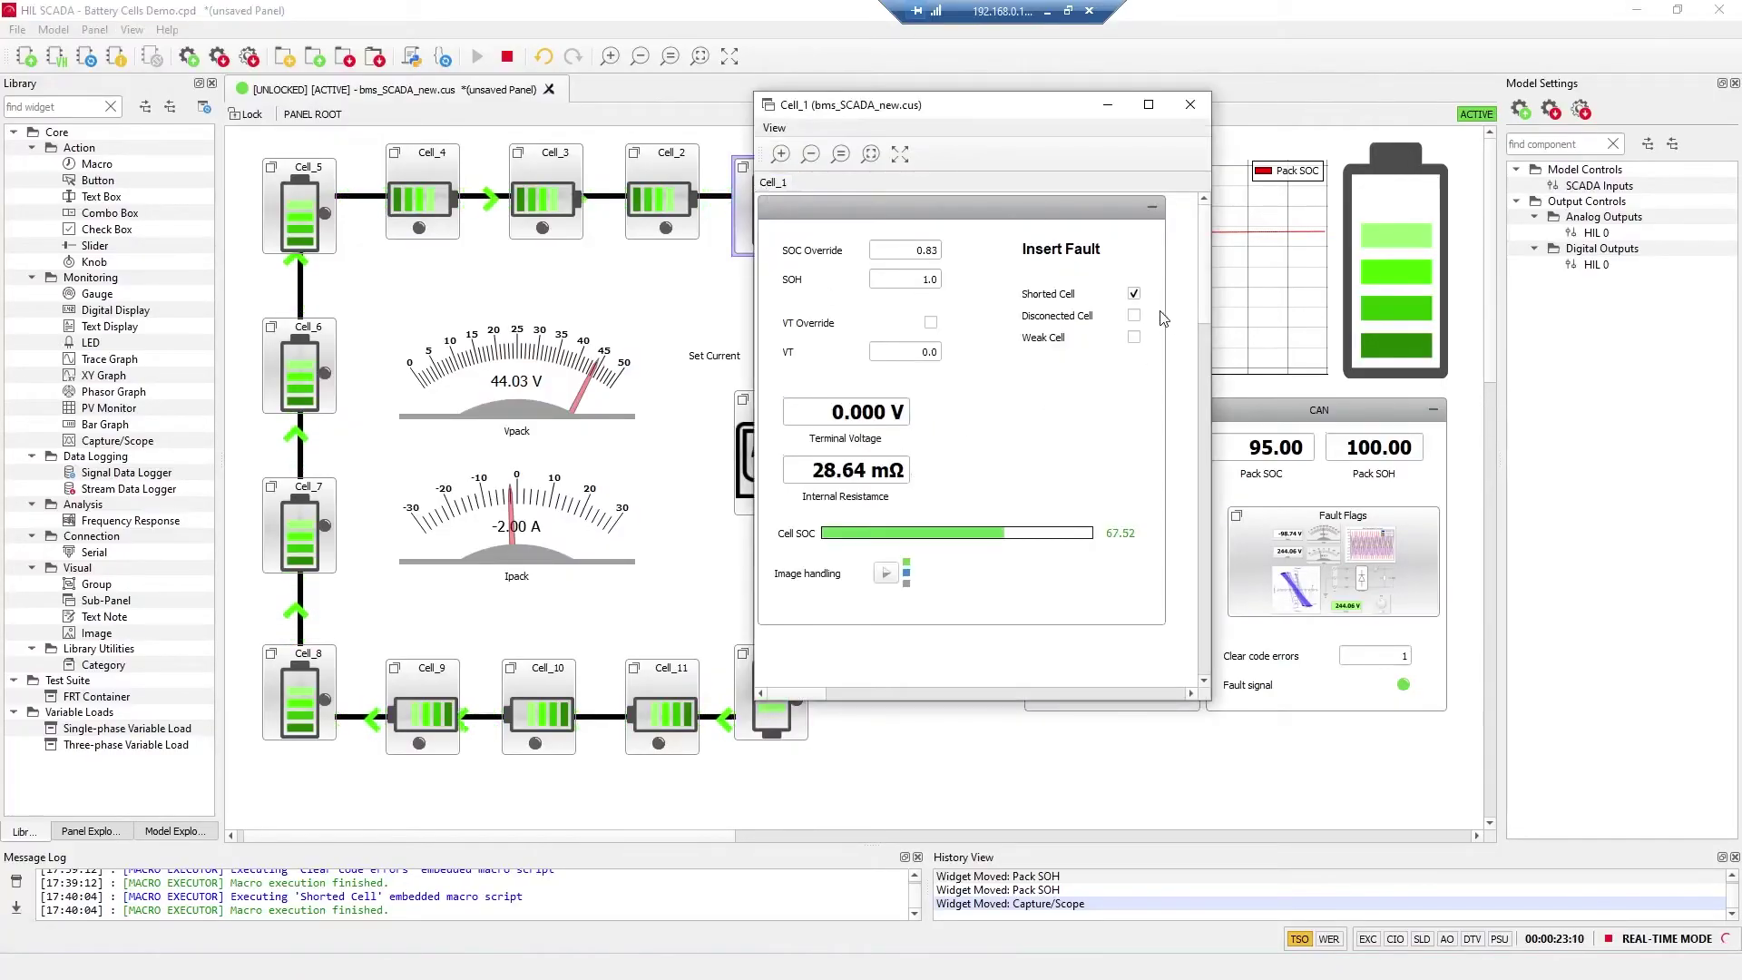
left_click(1134, 295)
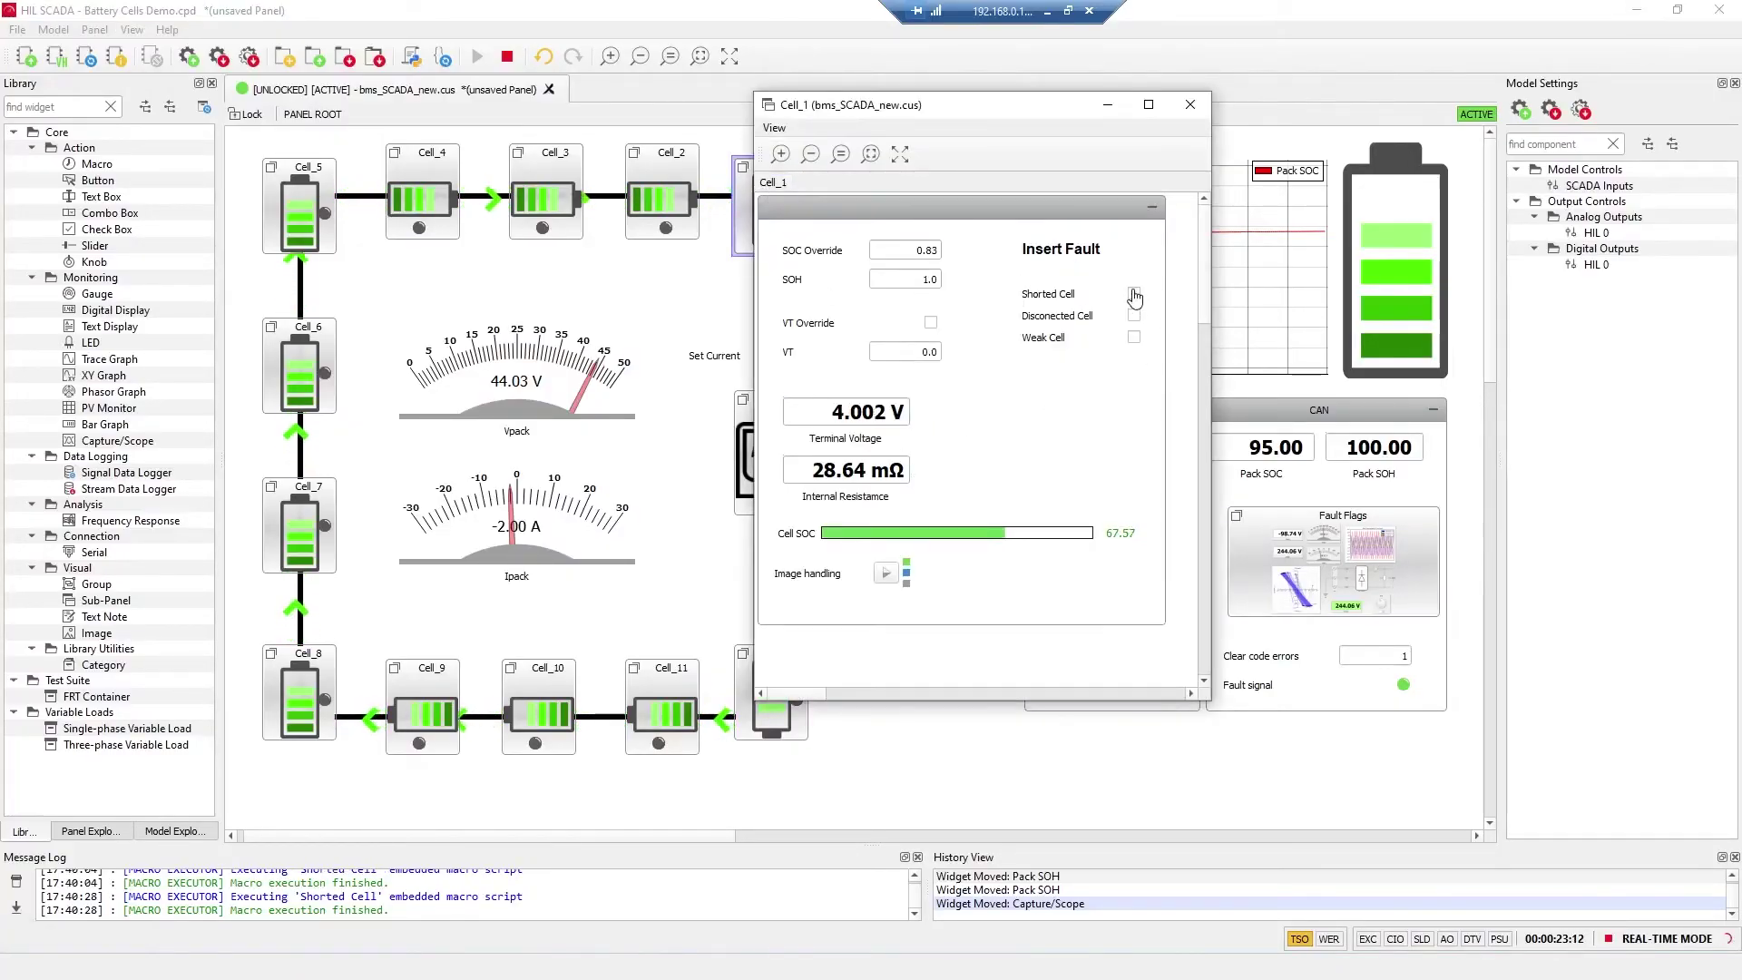
left_click(1108, 105)
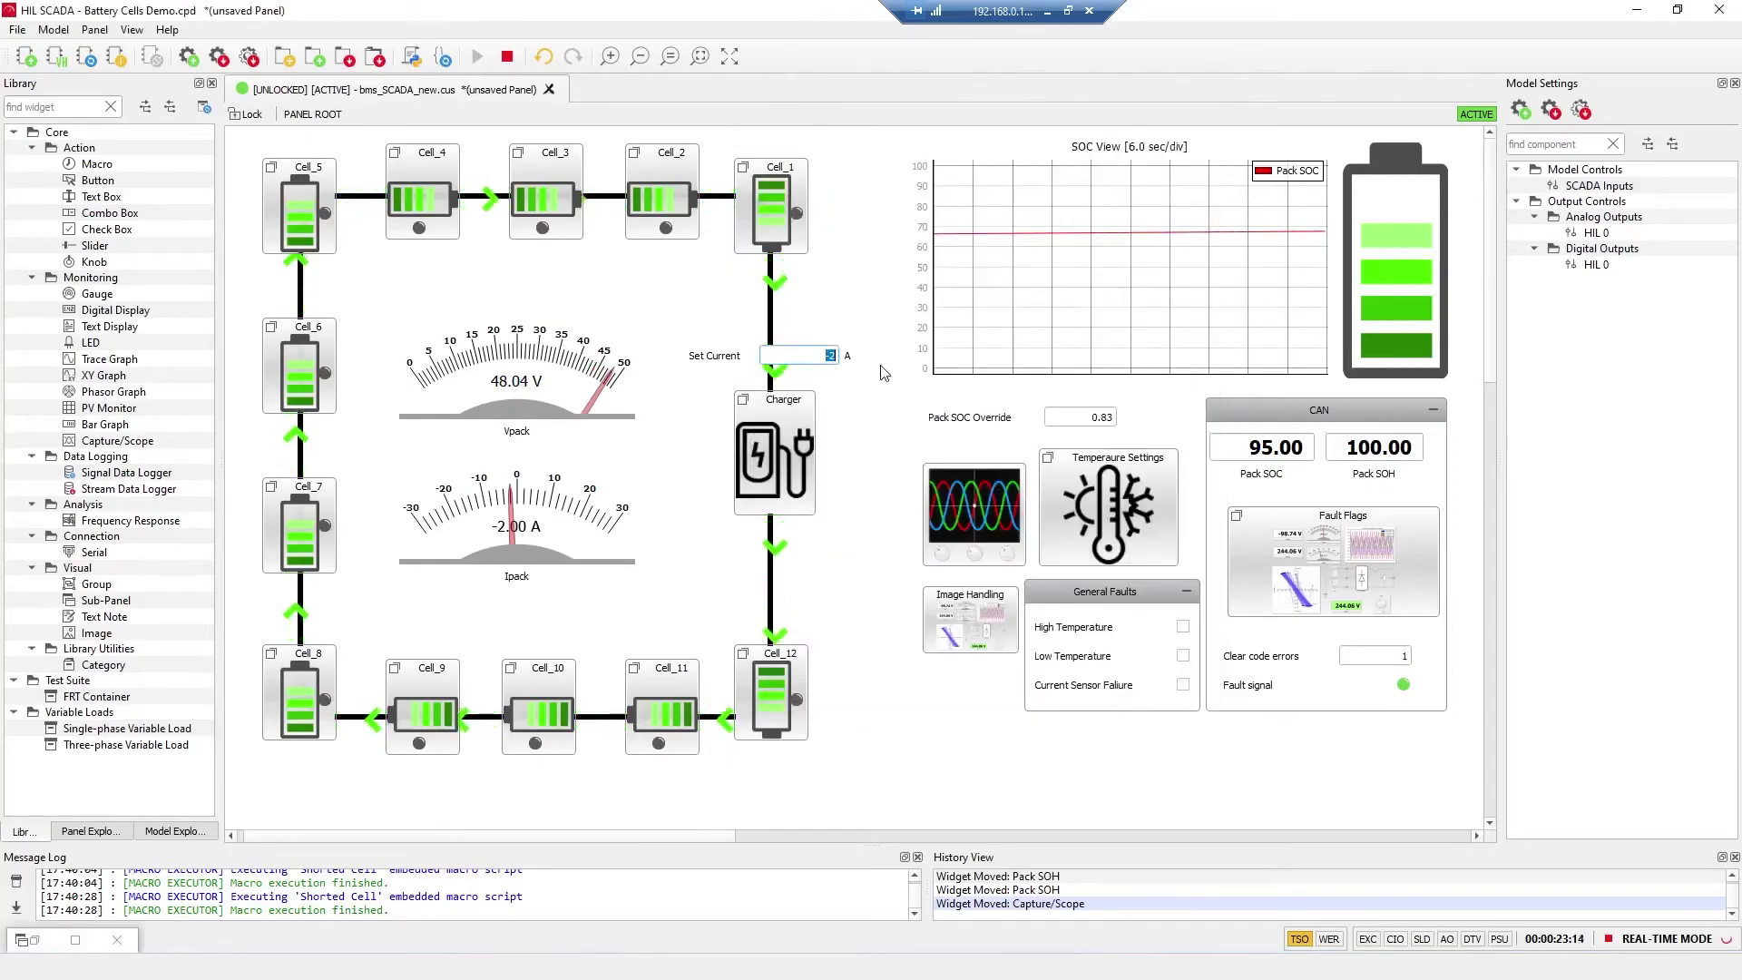
Set the pack current setpoint to 12 A
triple_click(788, 362)
type("12")
key("Return")
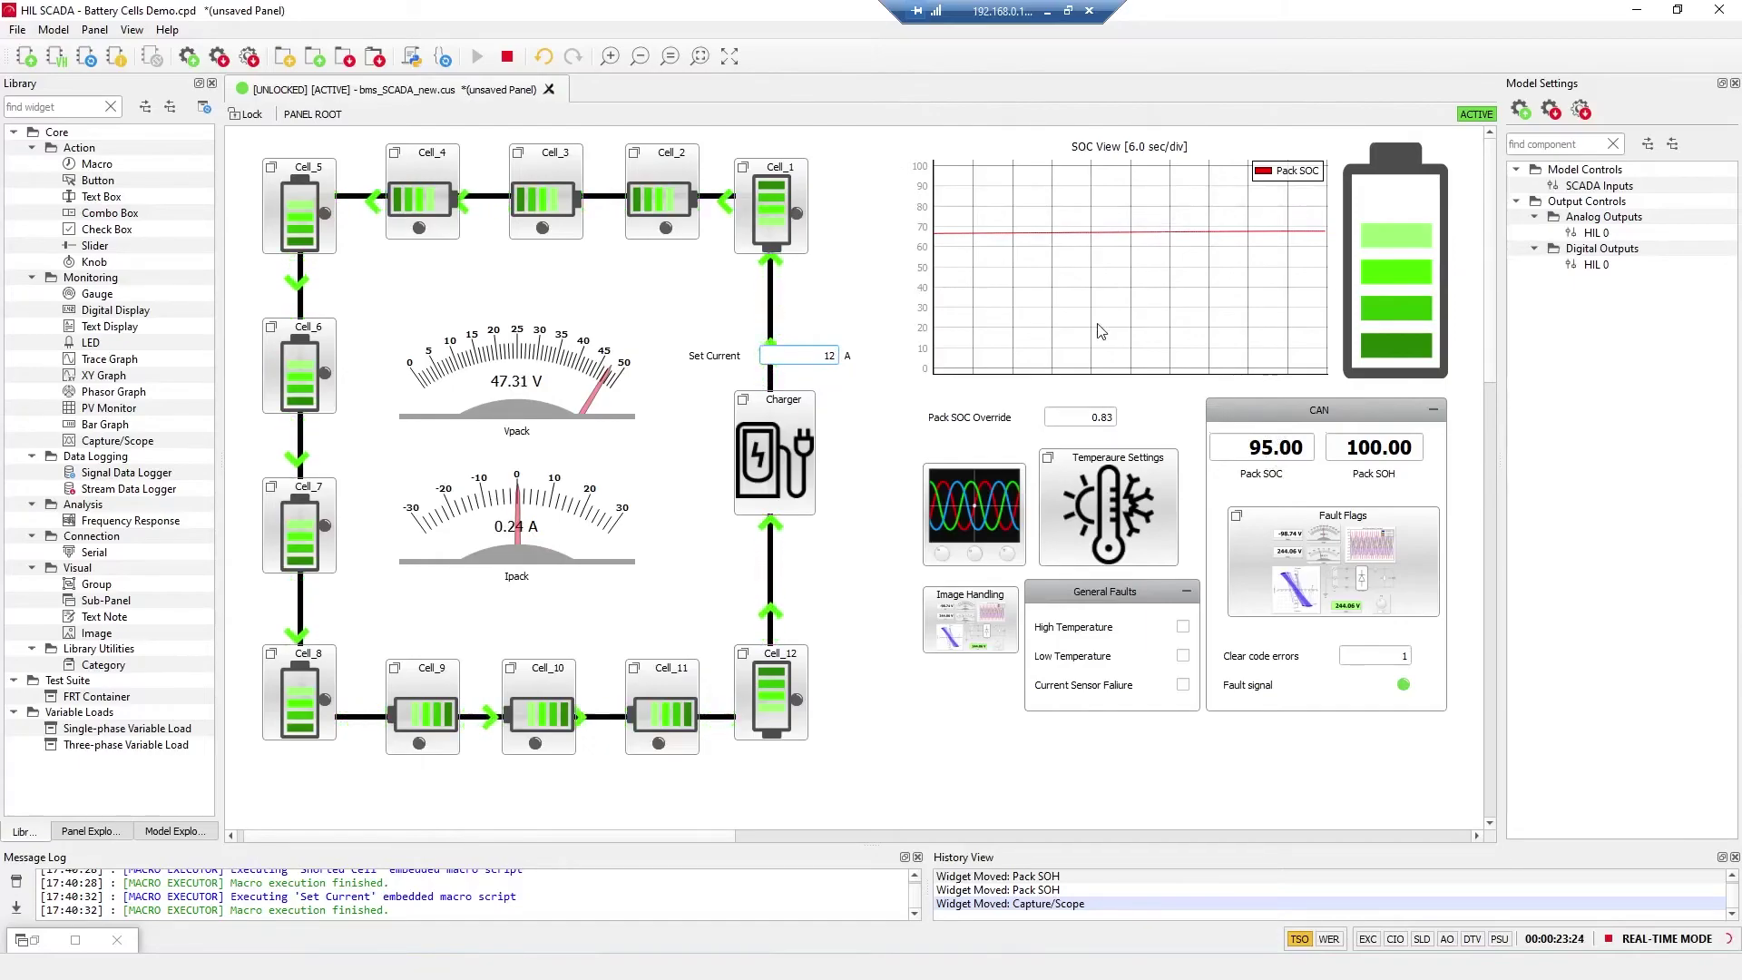
Clear the BMS error codes by setting Clear code errors to 0, then 1
type("0")
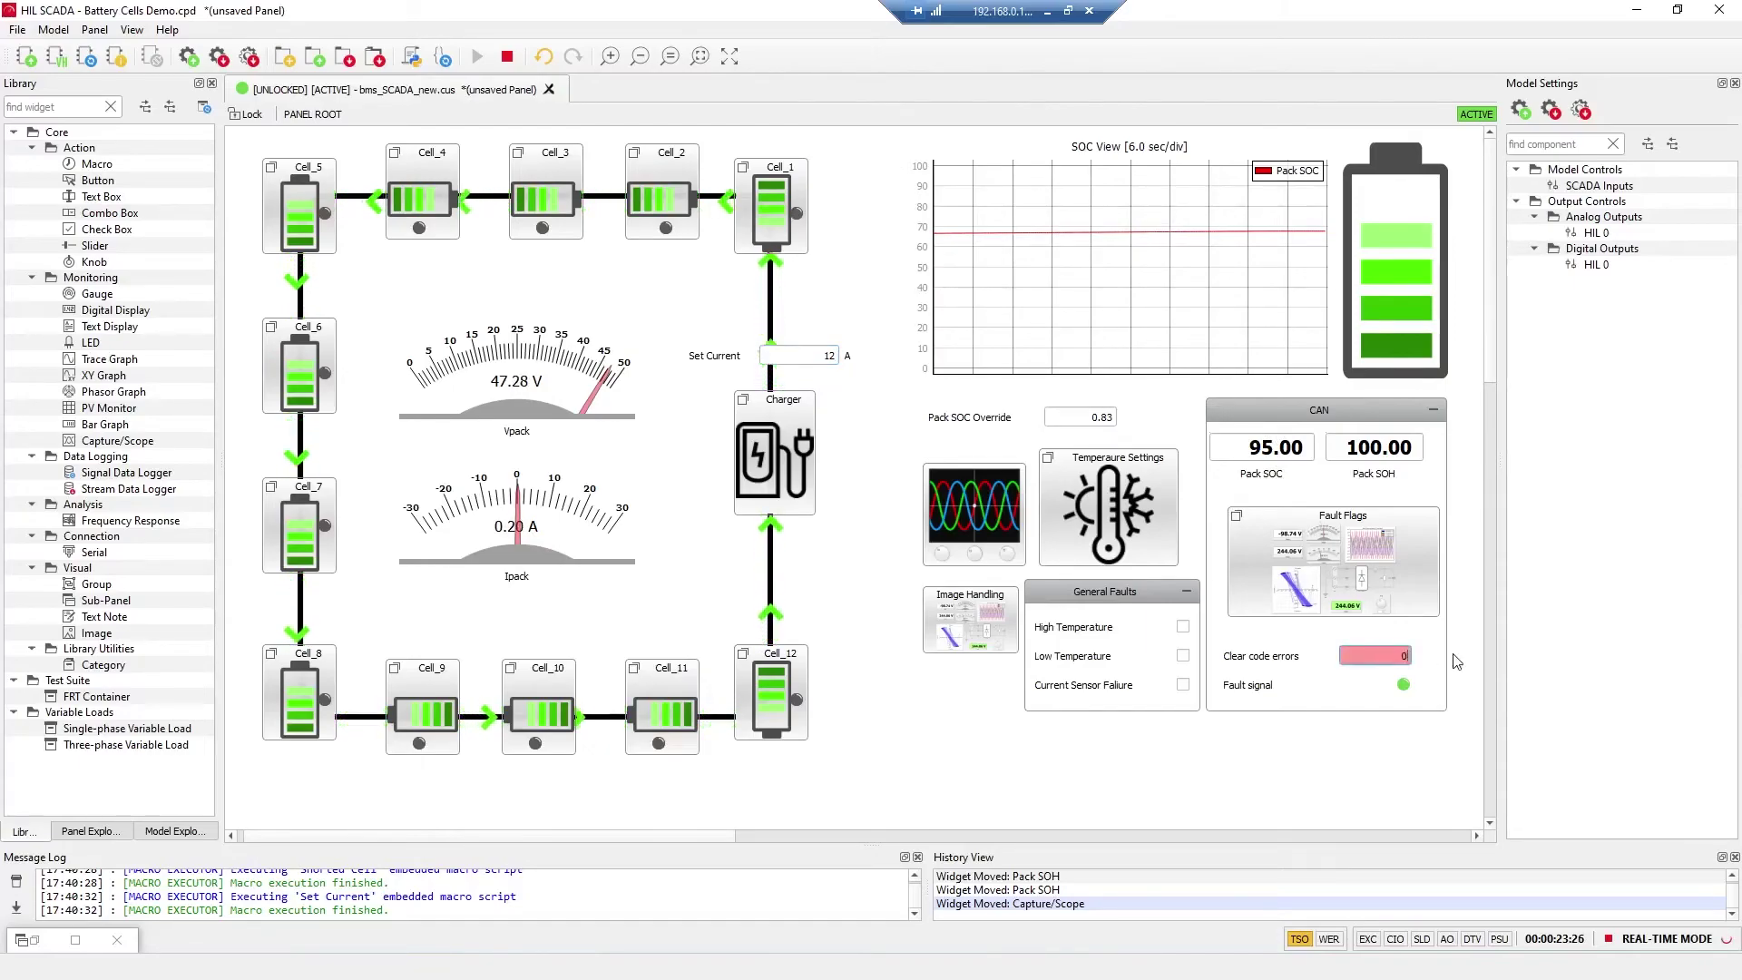
key("Return")
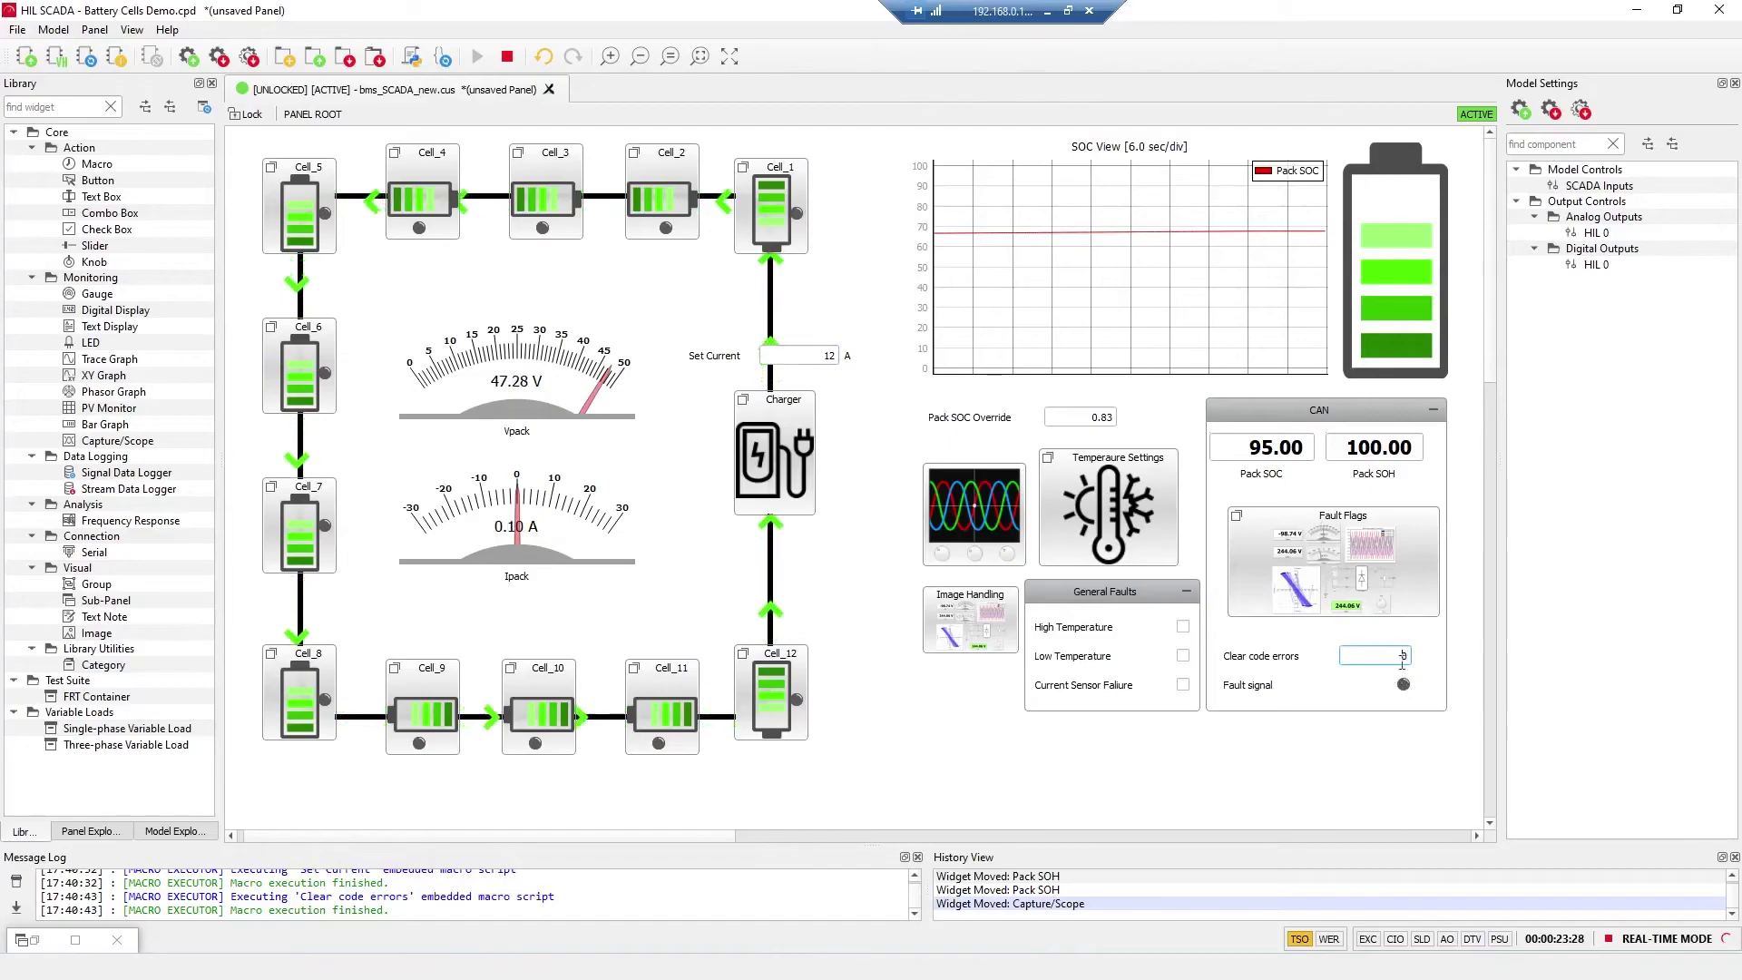
type("1")
key("Return")
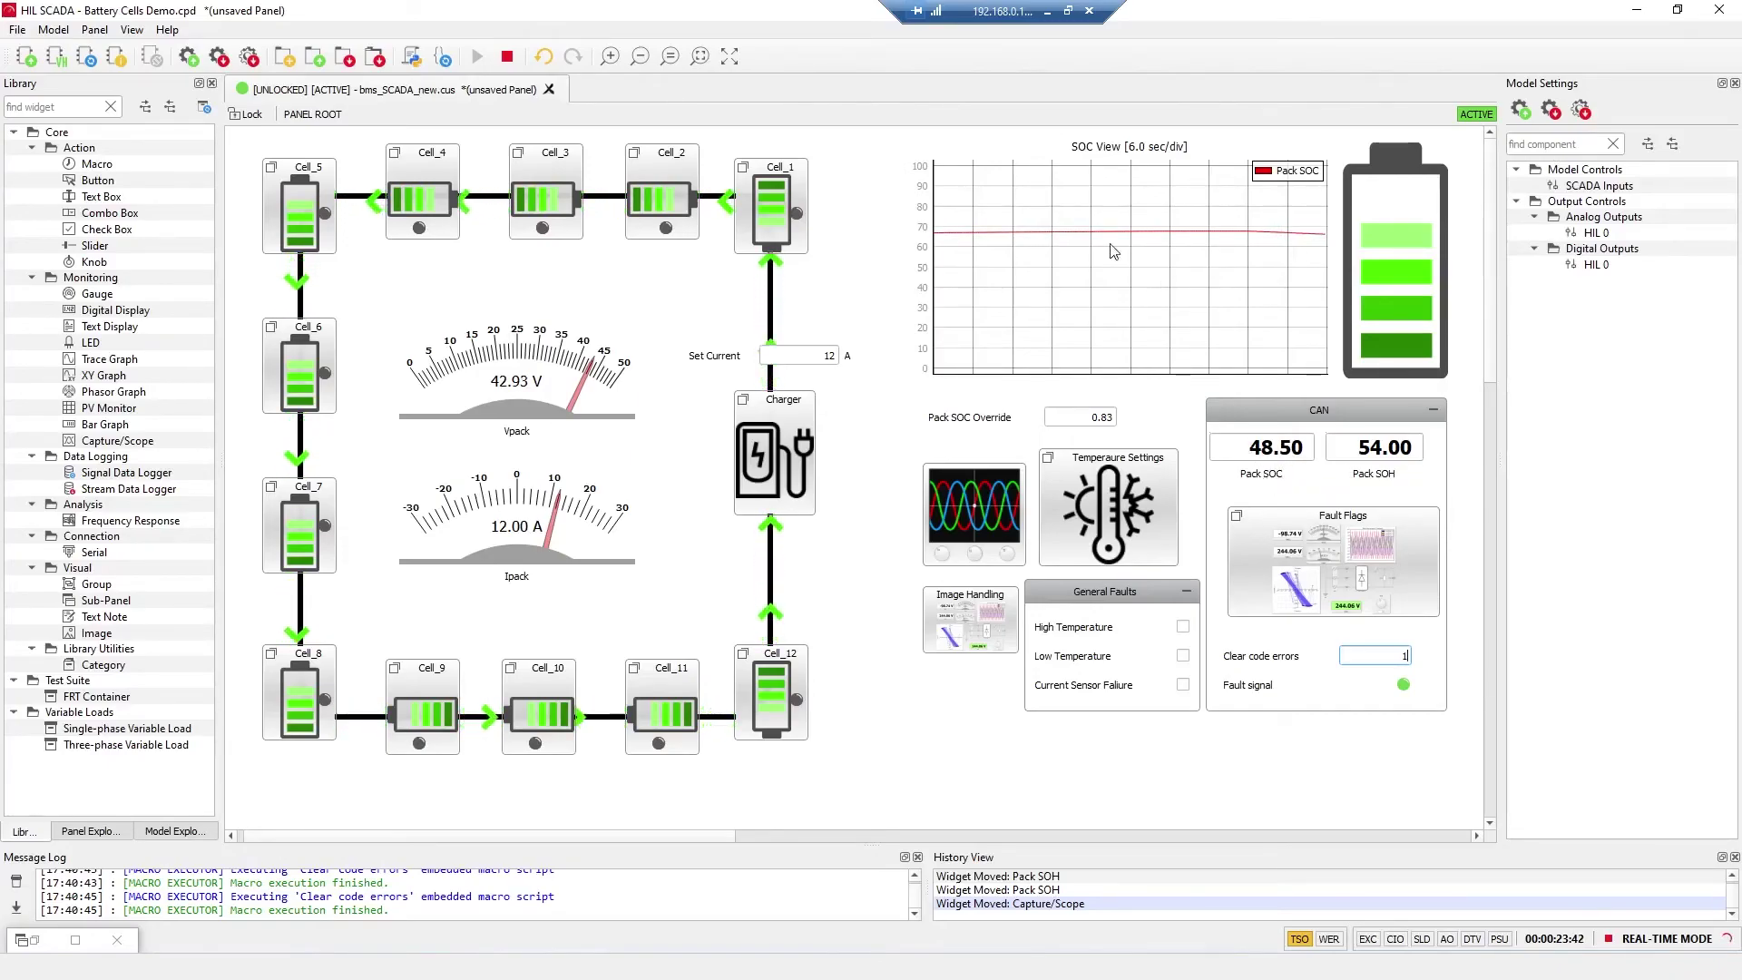
Give Cell_1 a Disconnected Cell fault and view the Weak Cell and Over 5 Volts flags
double_click(772, 187)
left_click_drag(917, 114, 1245, 118)
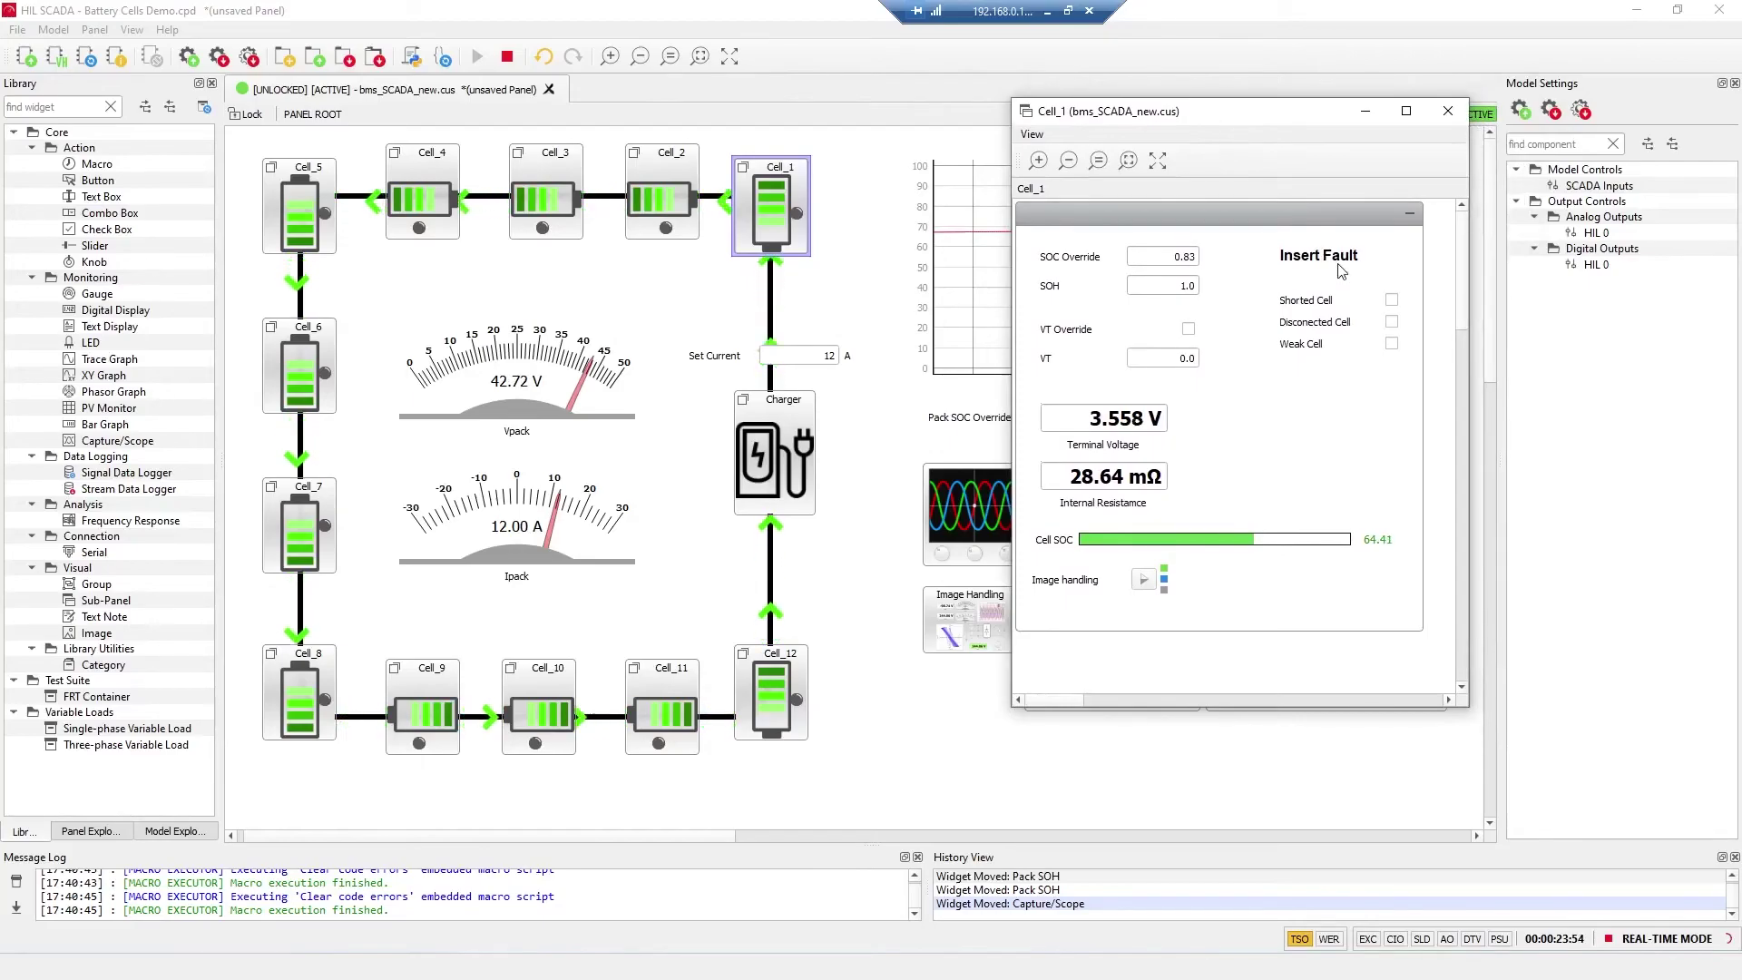
left_click(1391, 323)
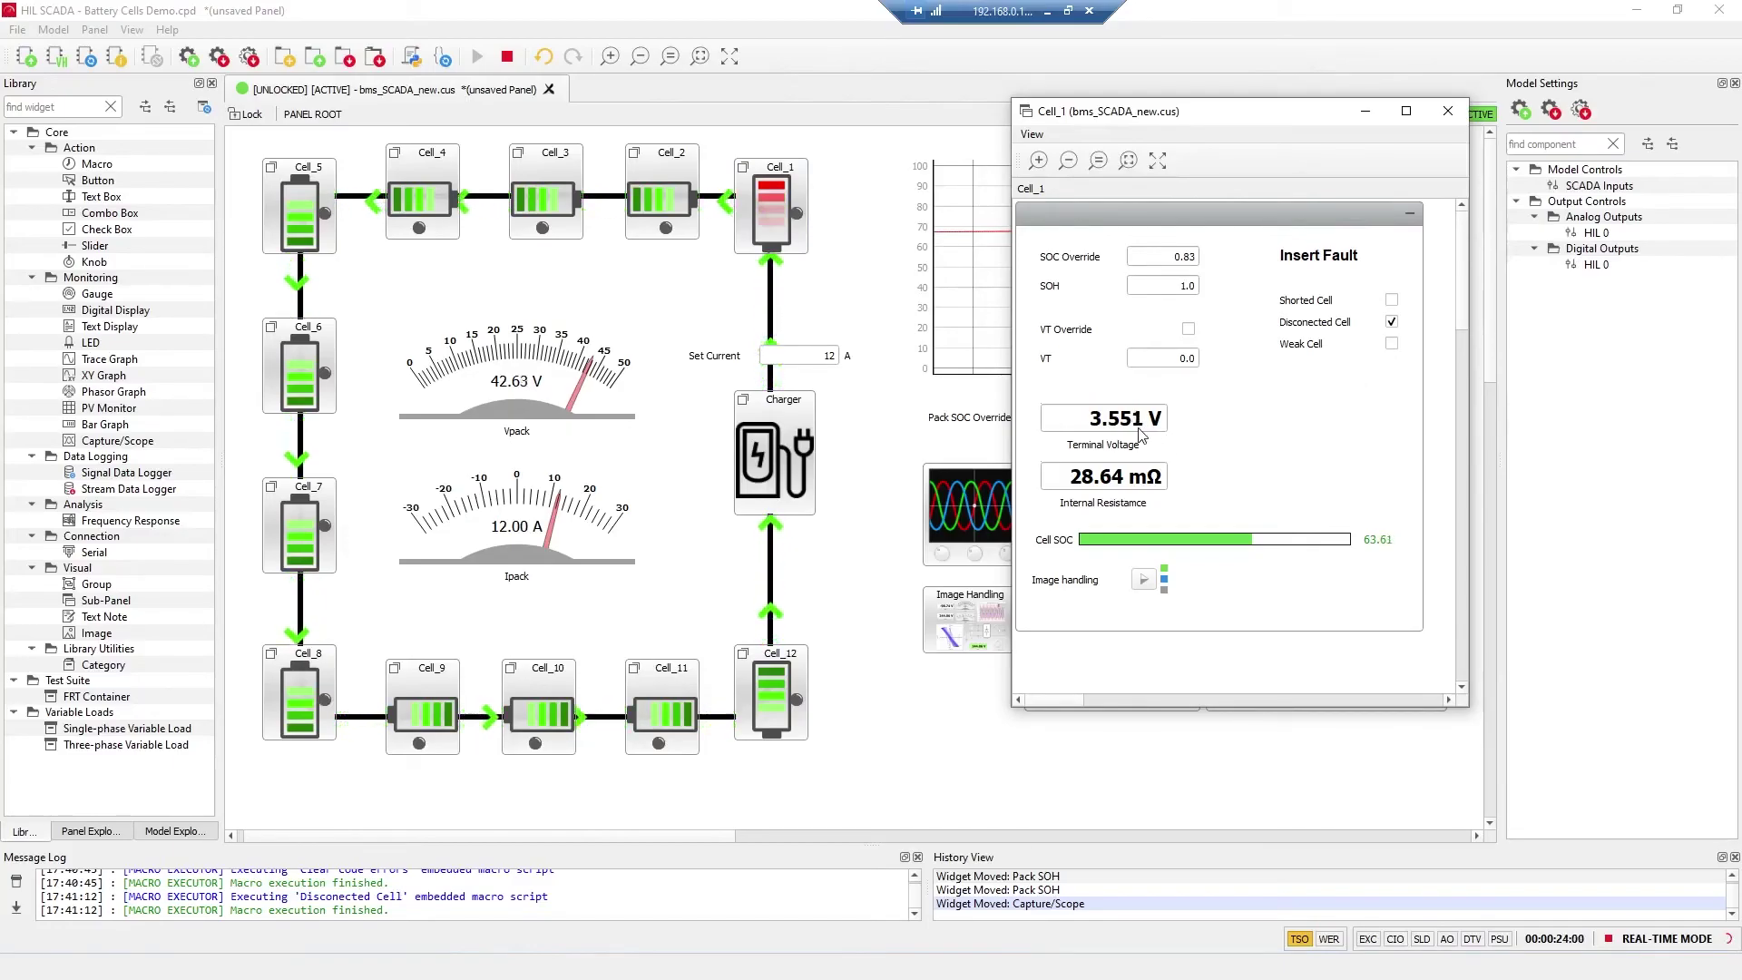
left_click(1360, 112)
double_click(1361, 558)
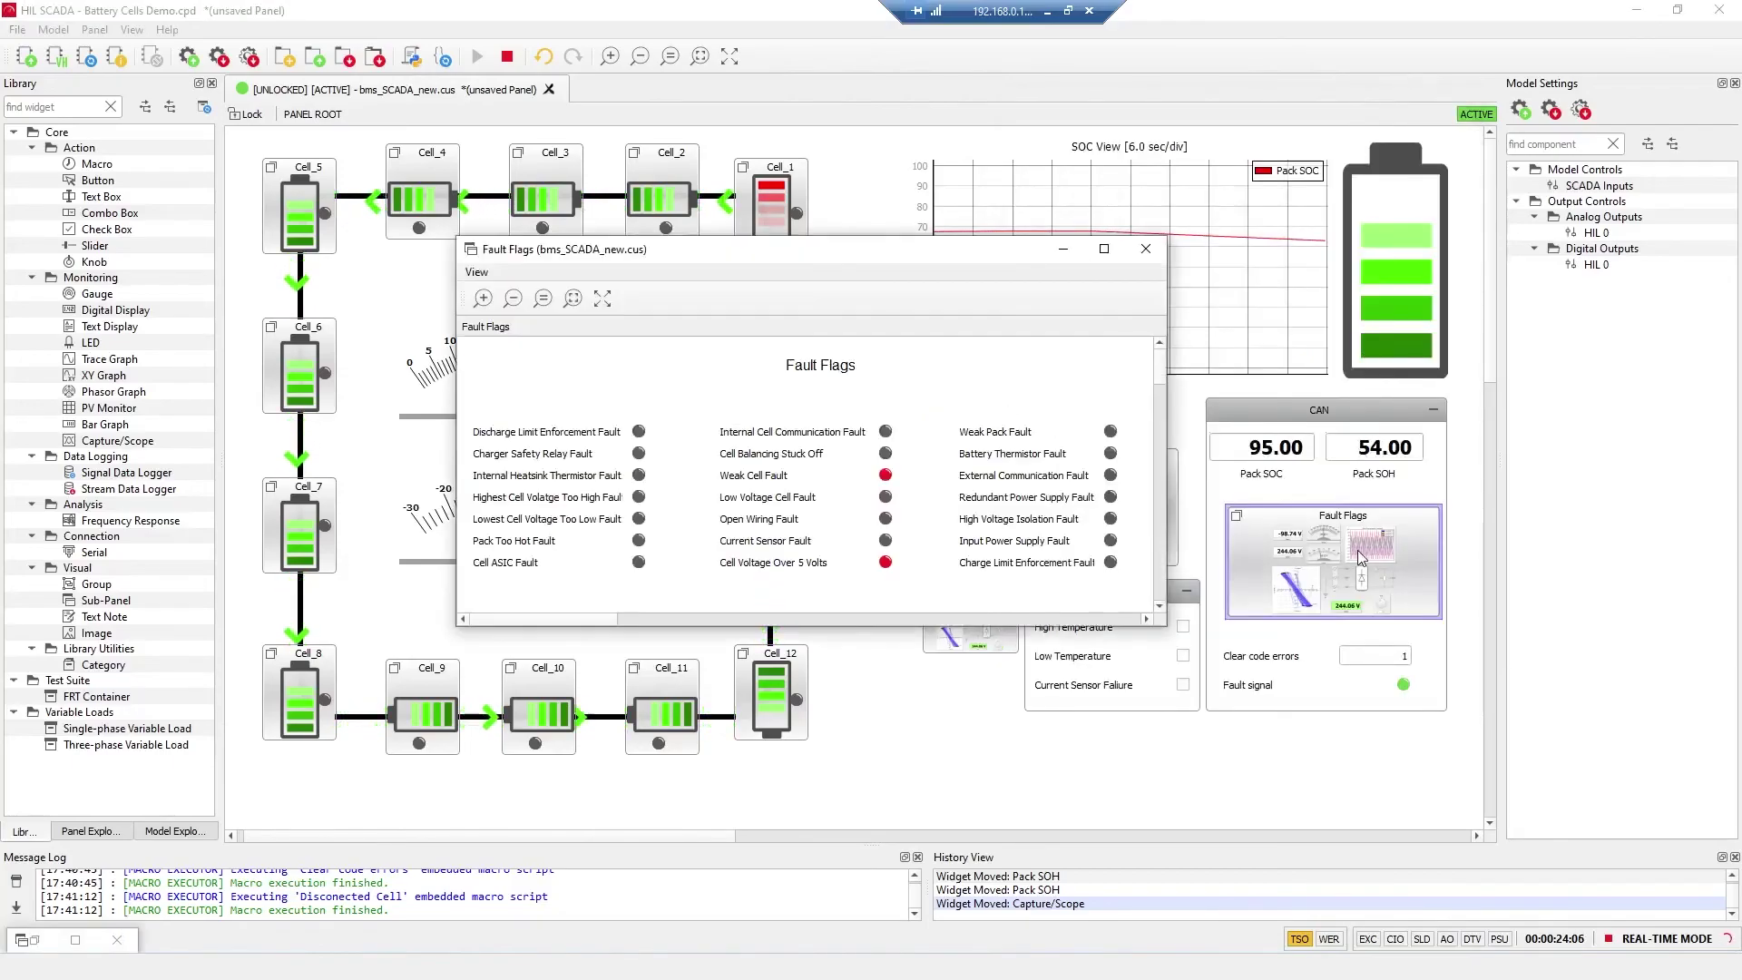